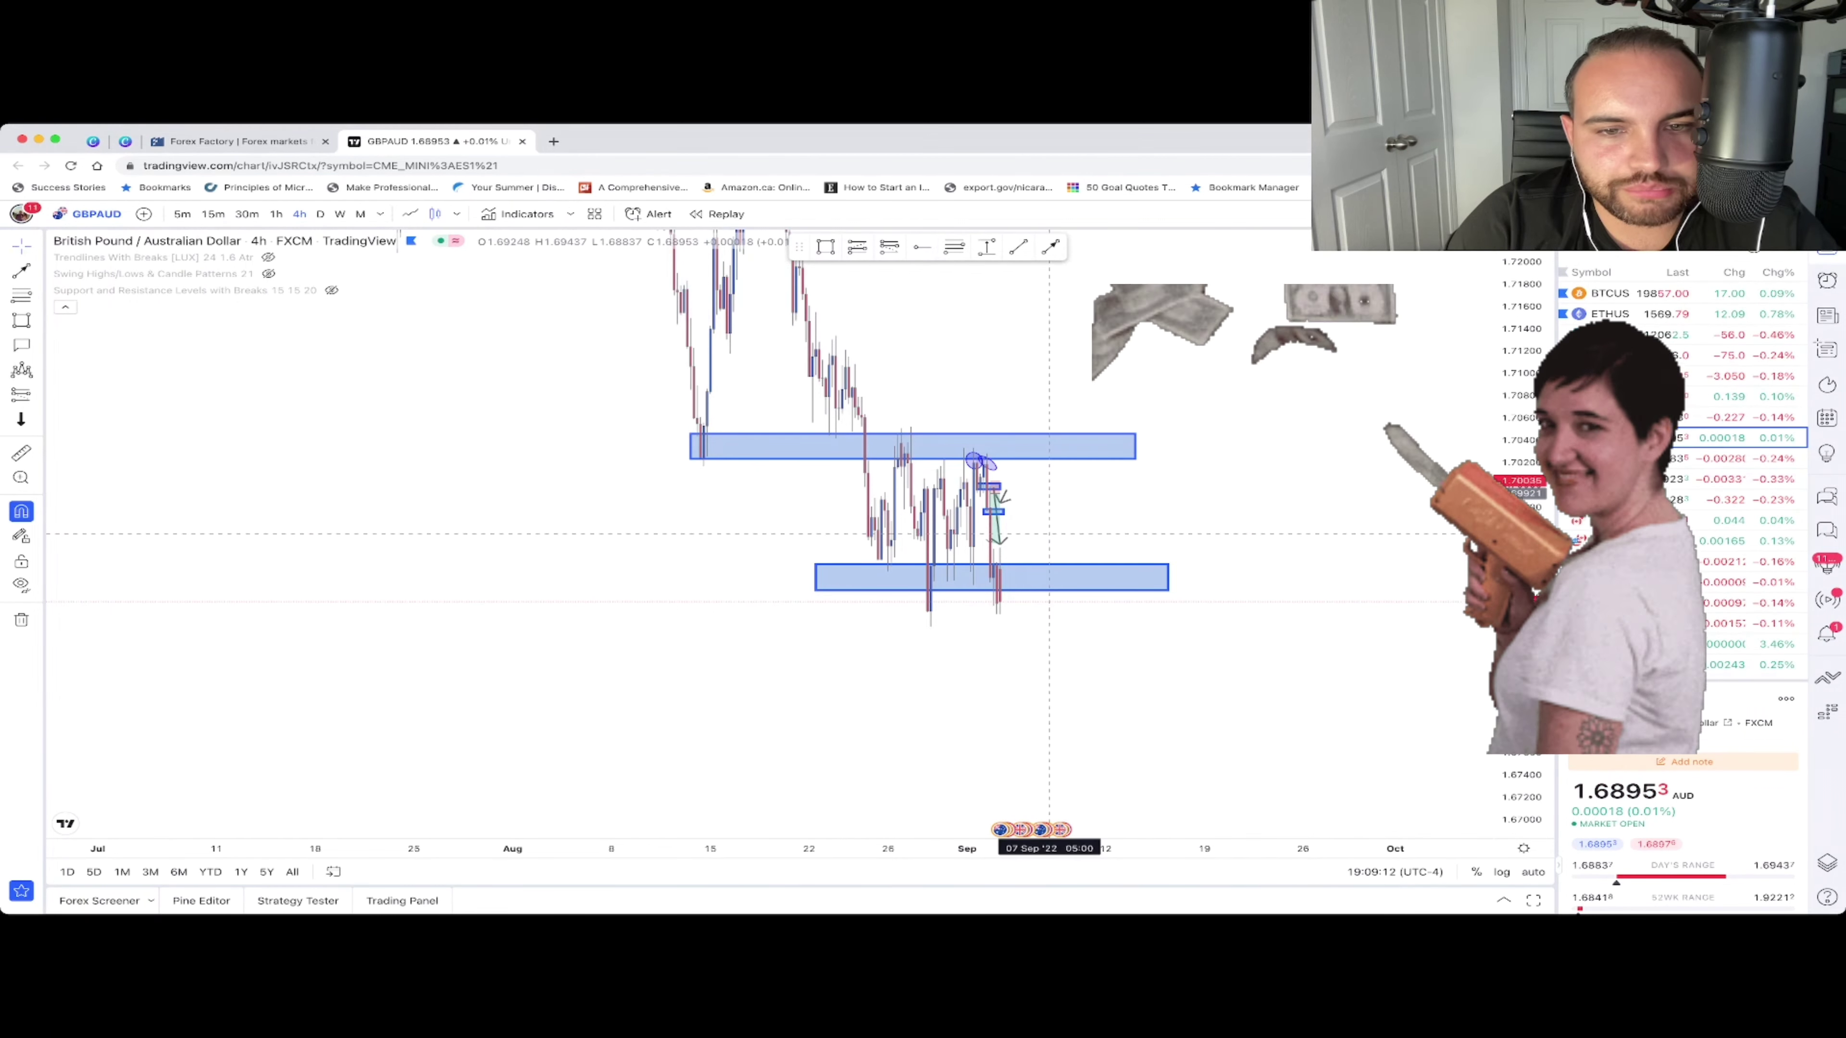
- Flip the GBP/AUD chart through daily, 4-hour, hourly and 30-minute candles, panning the hourly view
scroll(694, 512, "up", 5)
scroll(694, 512, "left", 5)
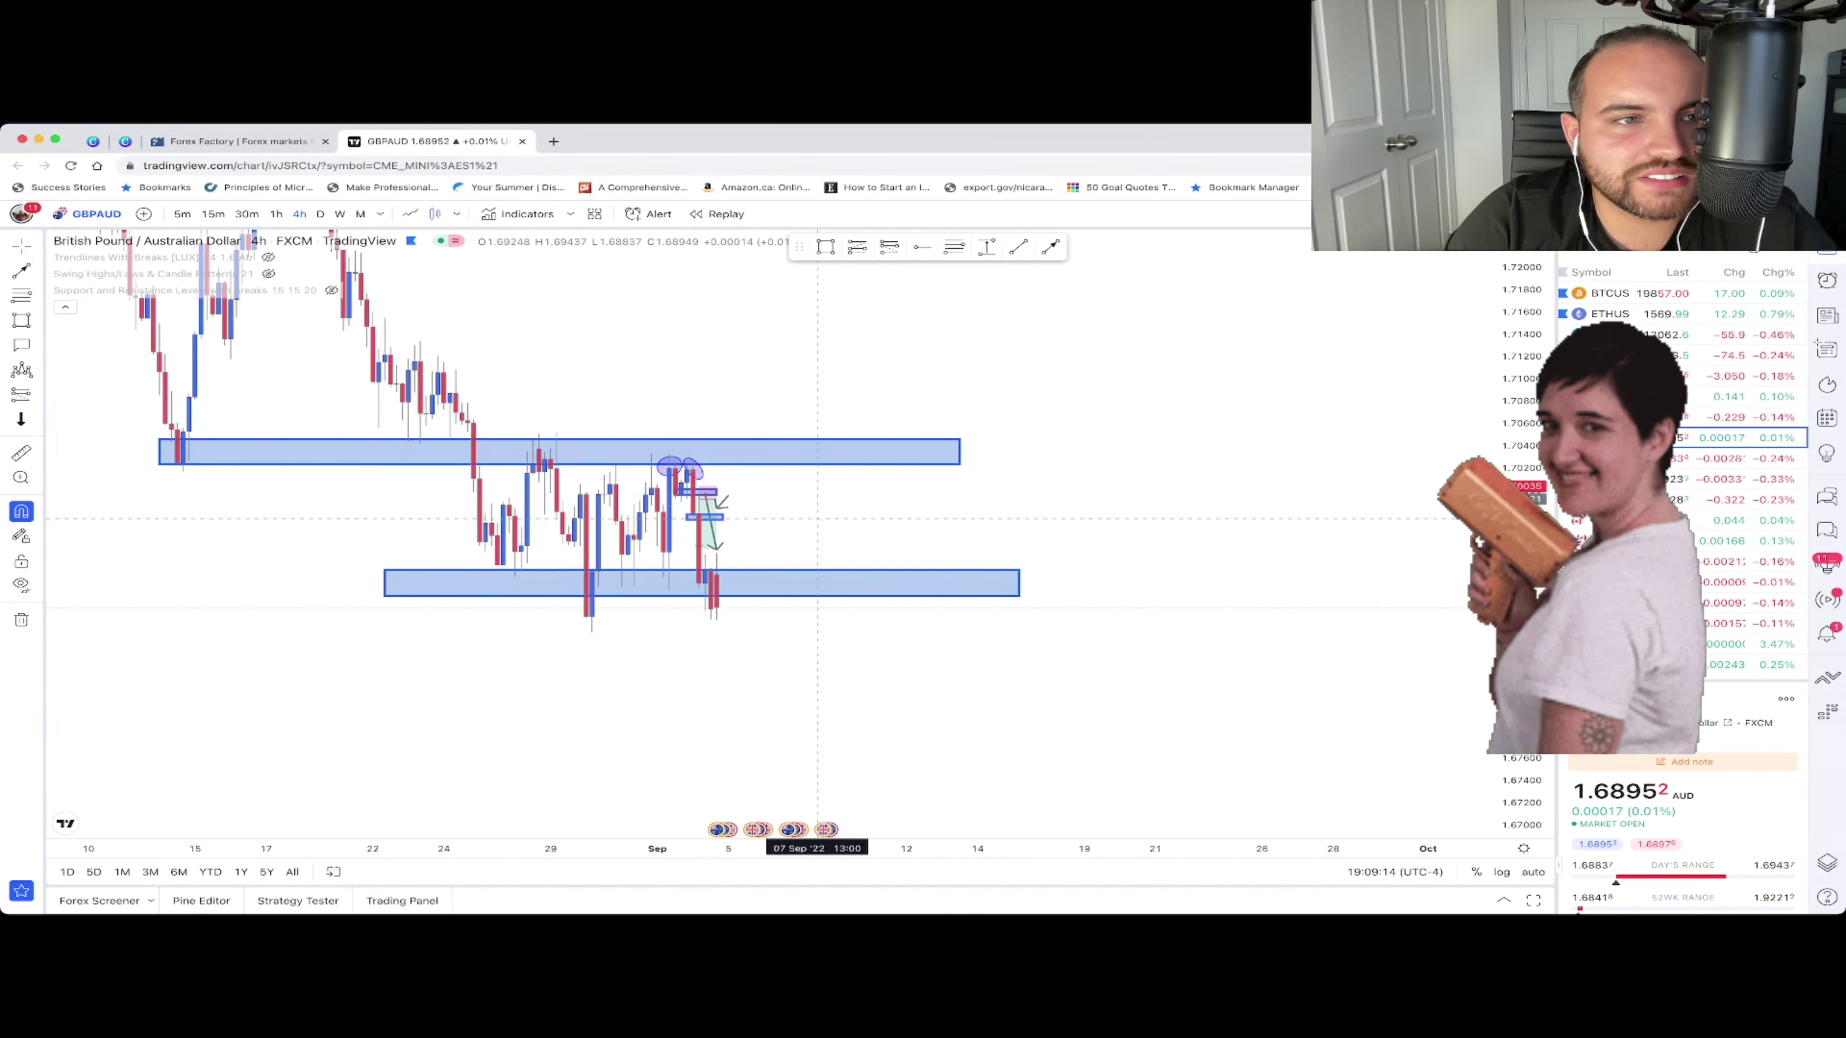
left_click(320, 214)
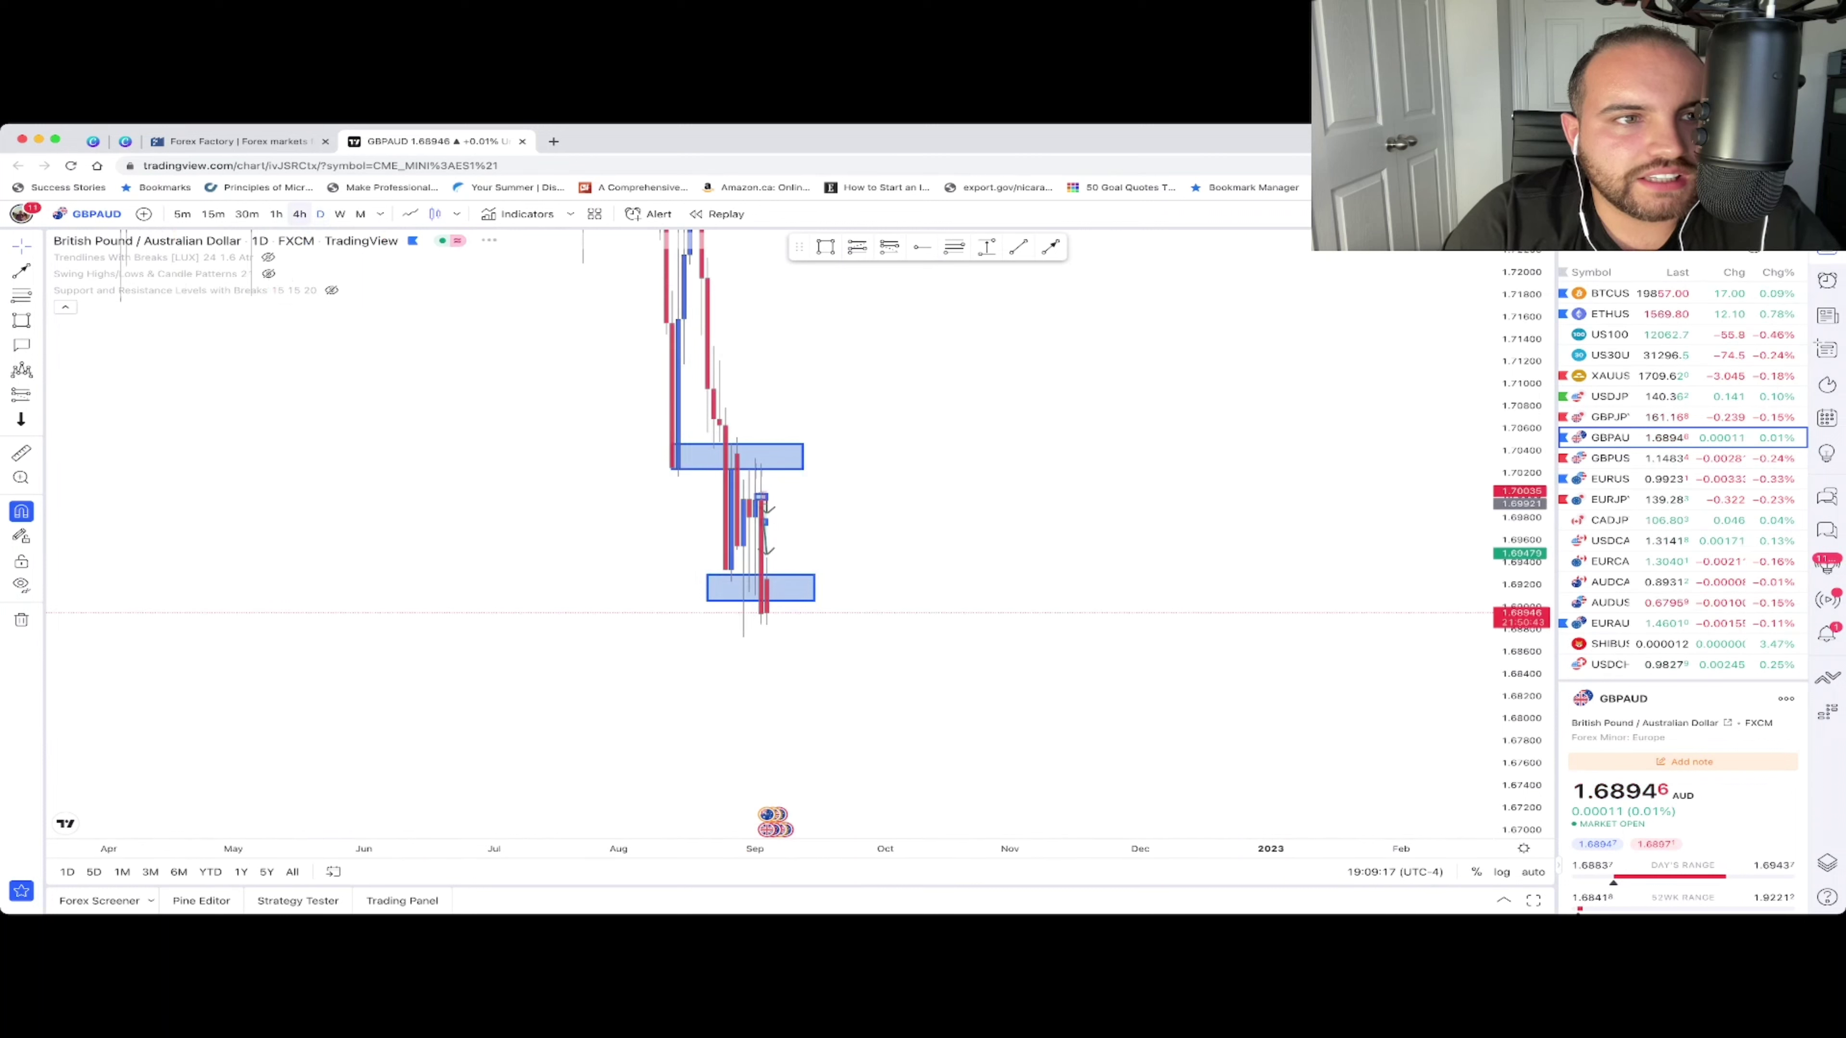
left_click(299, 213)
left_click(276, 213)
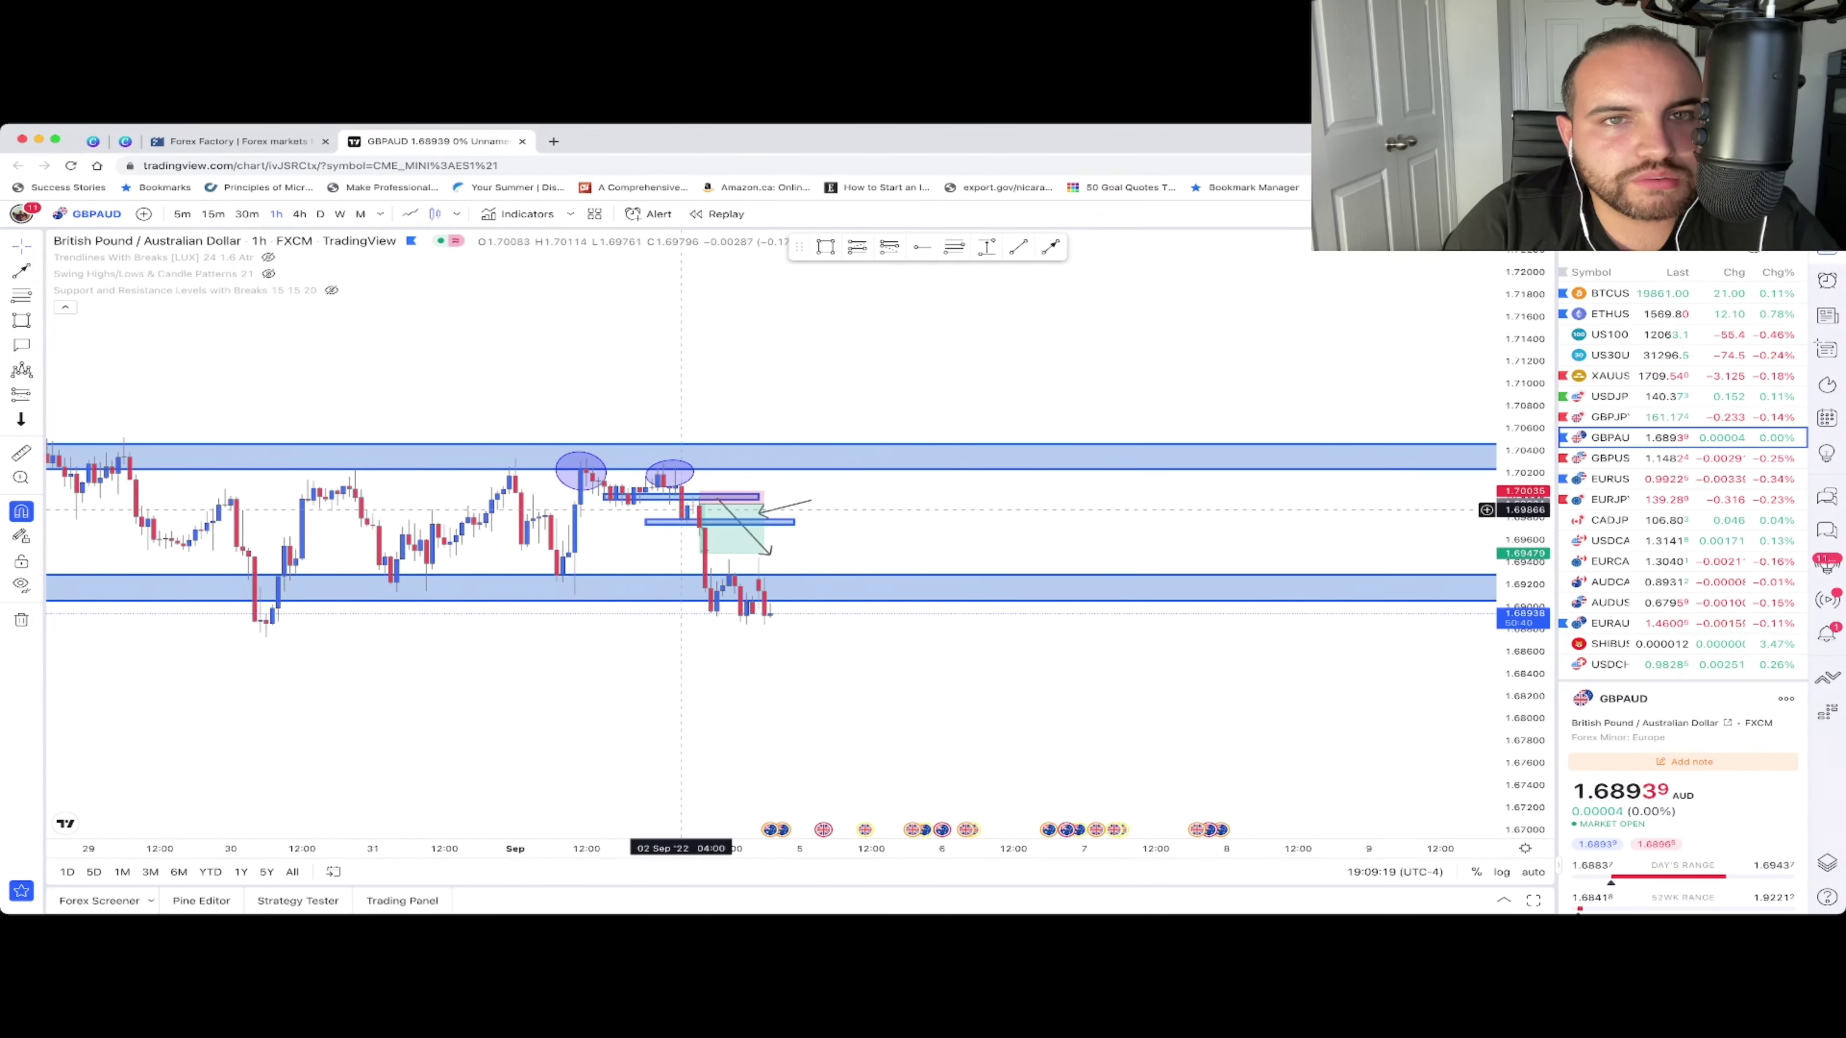
scroll(681, 509, "left", 5)
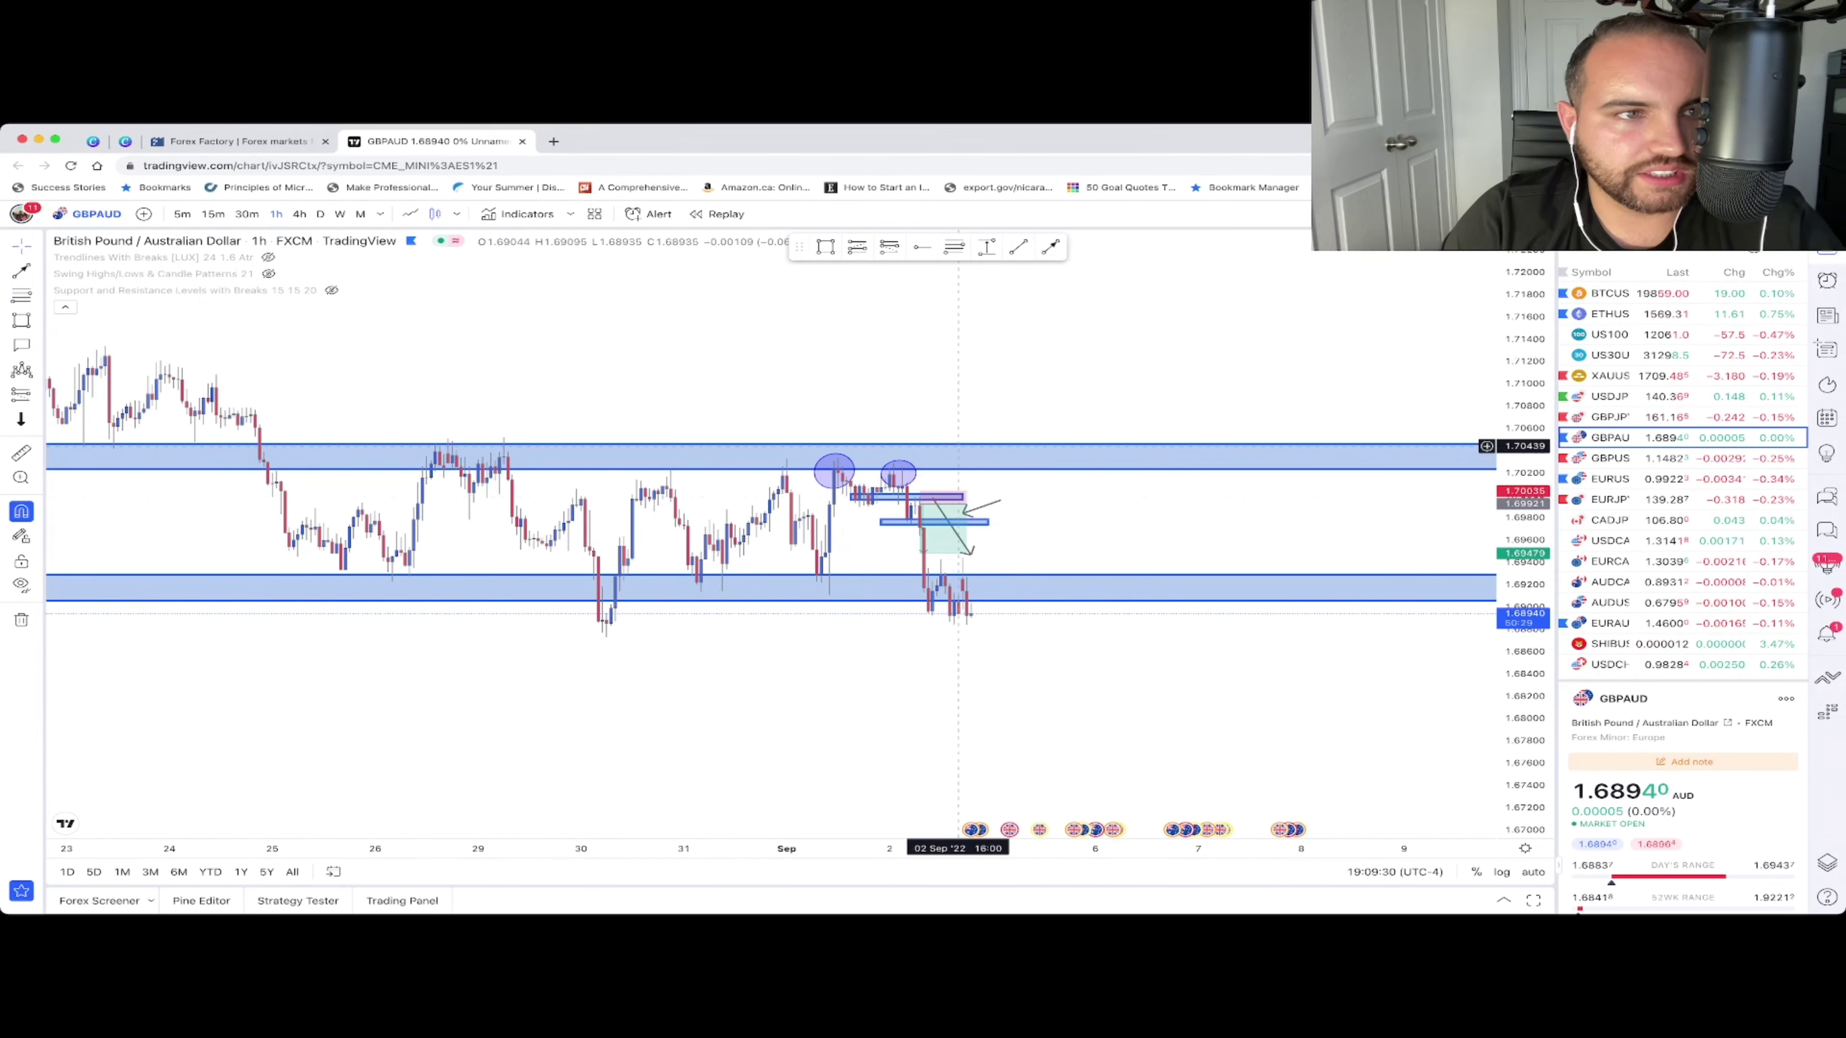
left_click_drag(953, 430, 953, 395)
left_click(247, 214)
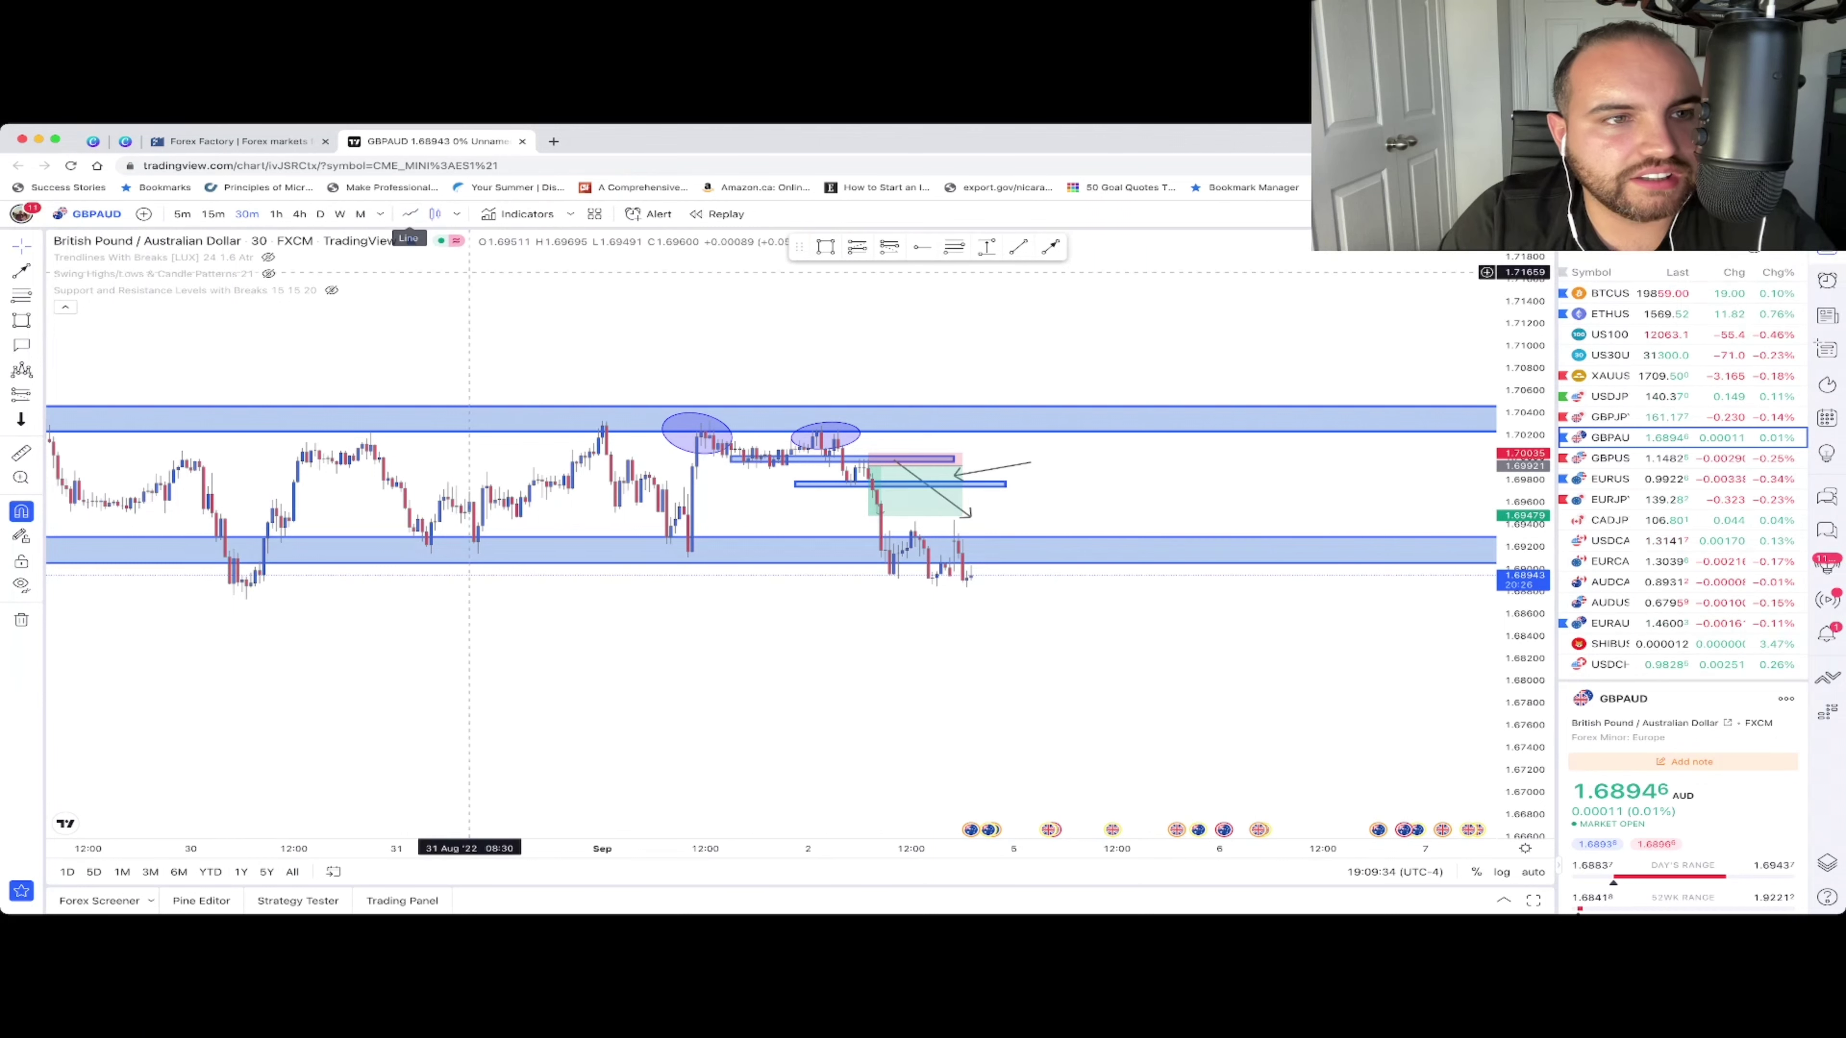
- On the daily chart, draw a long downtrend arrow from upper left to lower right
left_click(320, 214)
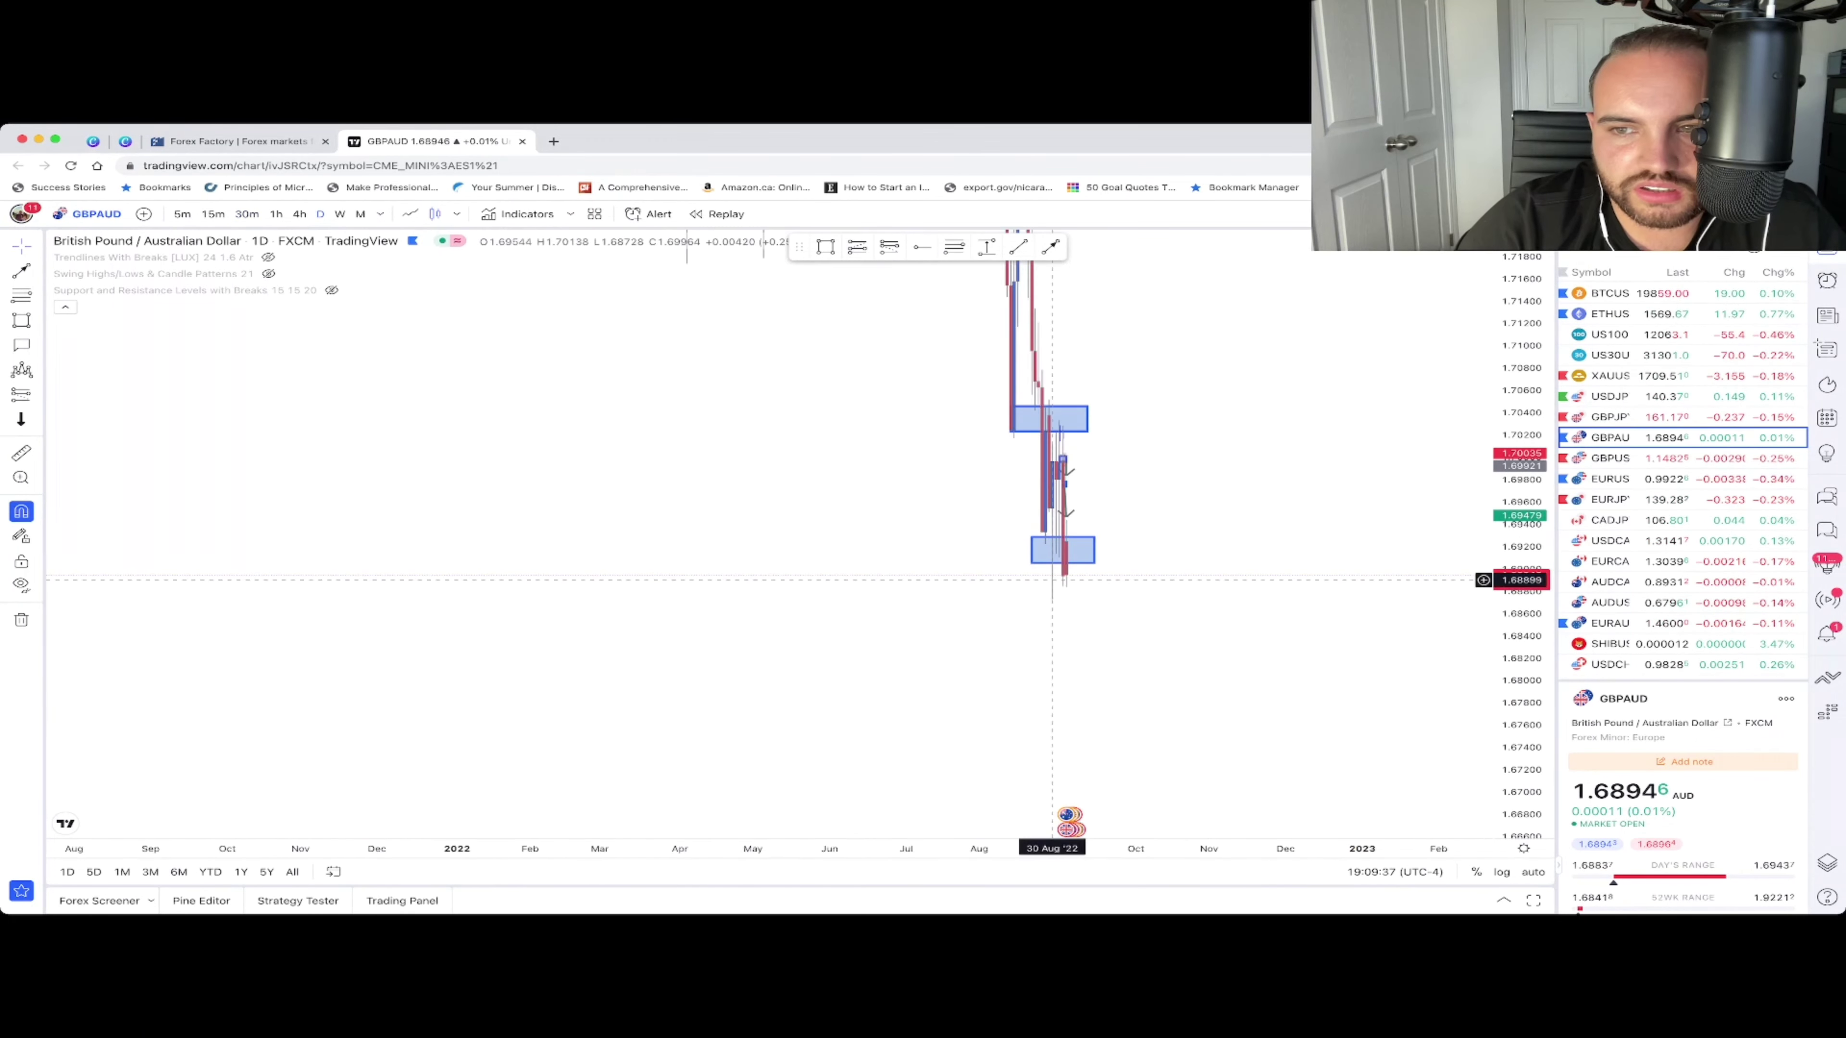
scroll(1038, 469, "up", 3)
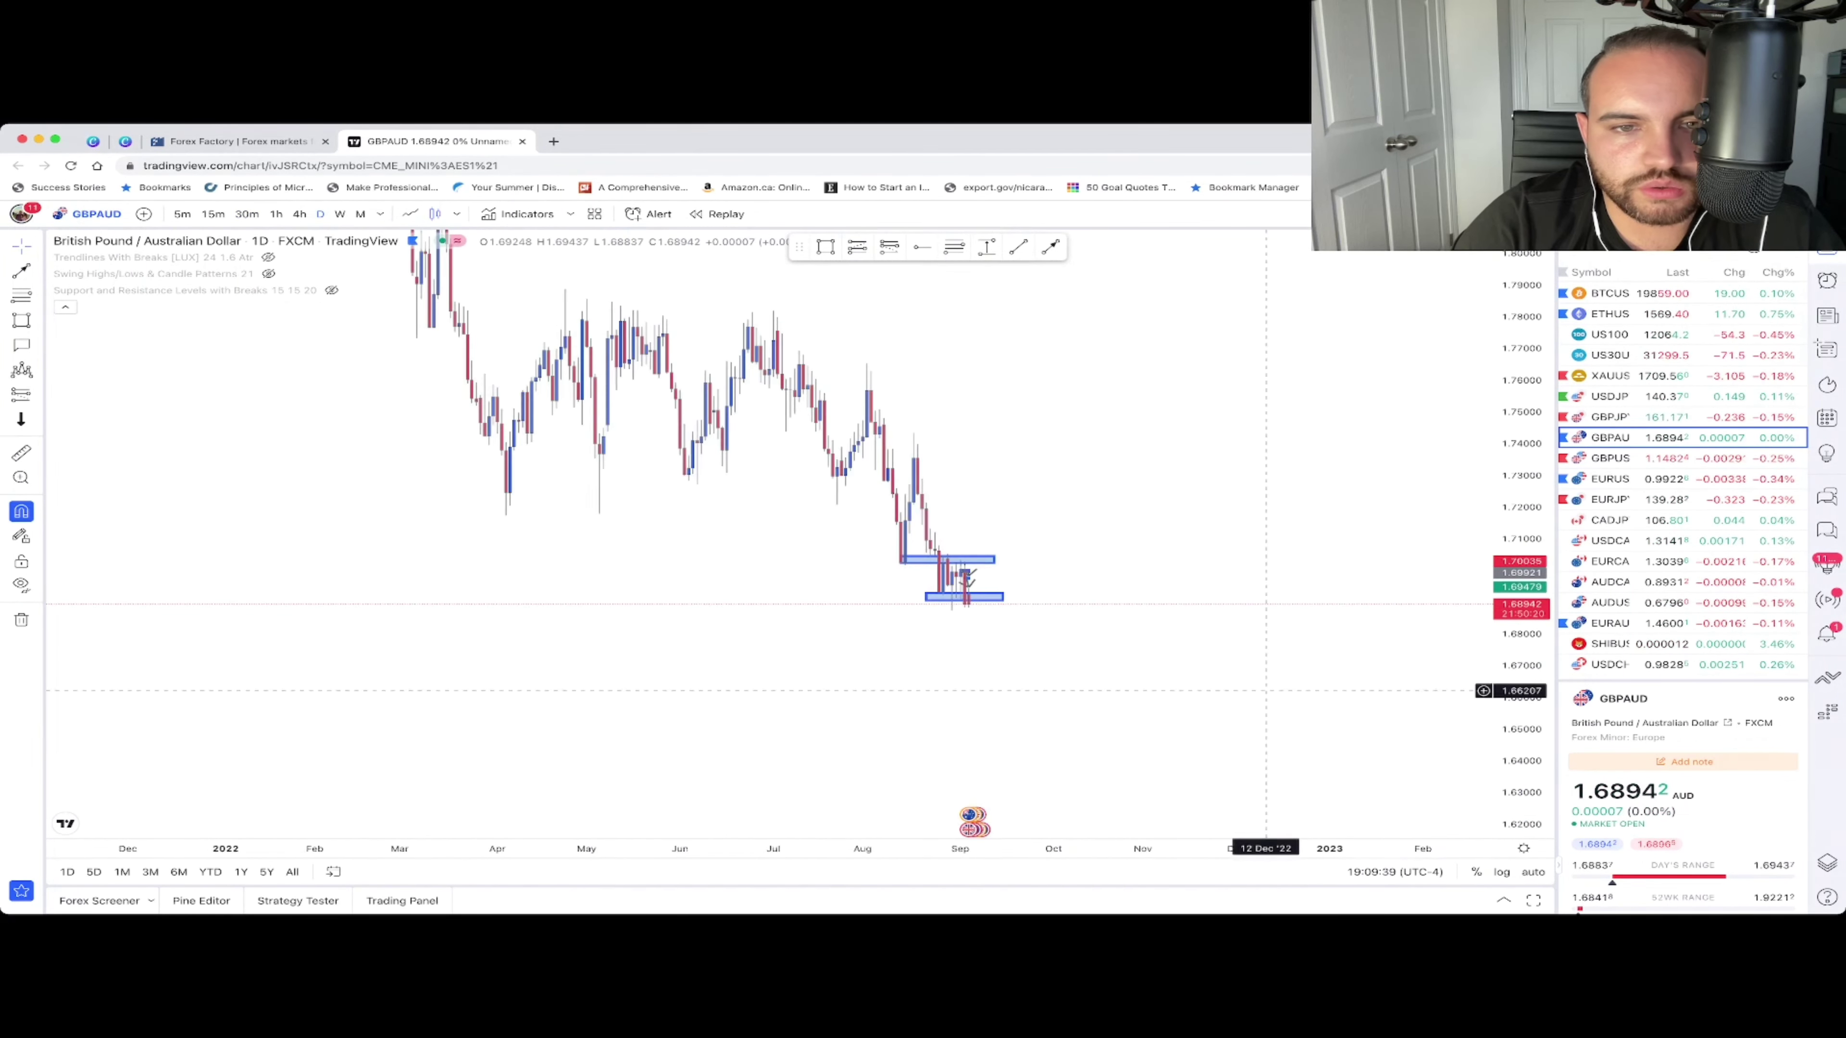
scroll(1039, 469, "right", 3)
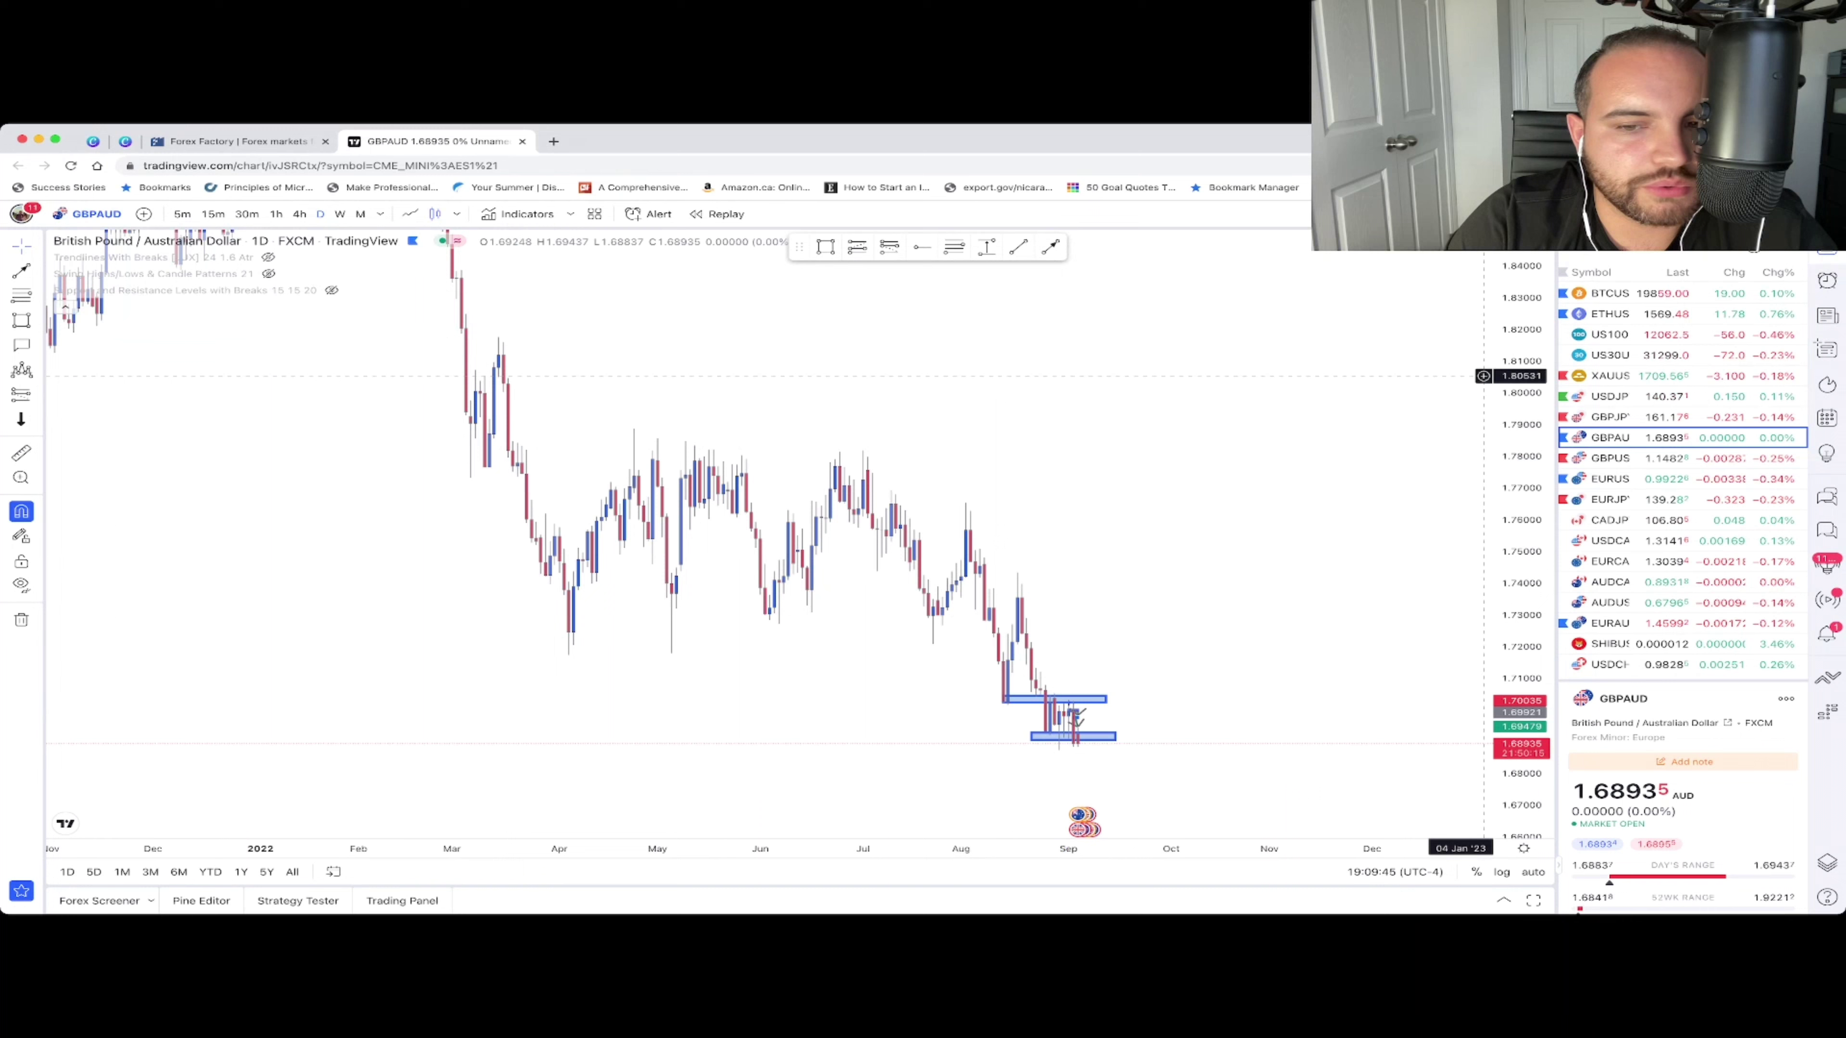
scroll(1468, 436, "down", 2)
scroll(1473, 502, "down", 3)
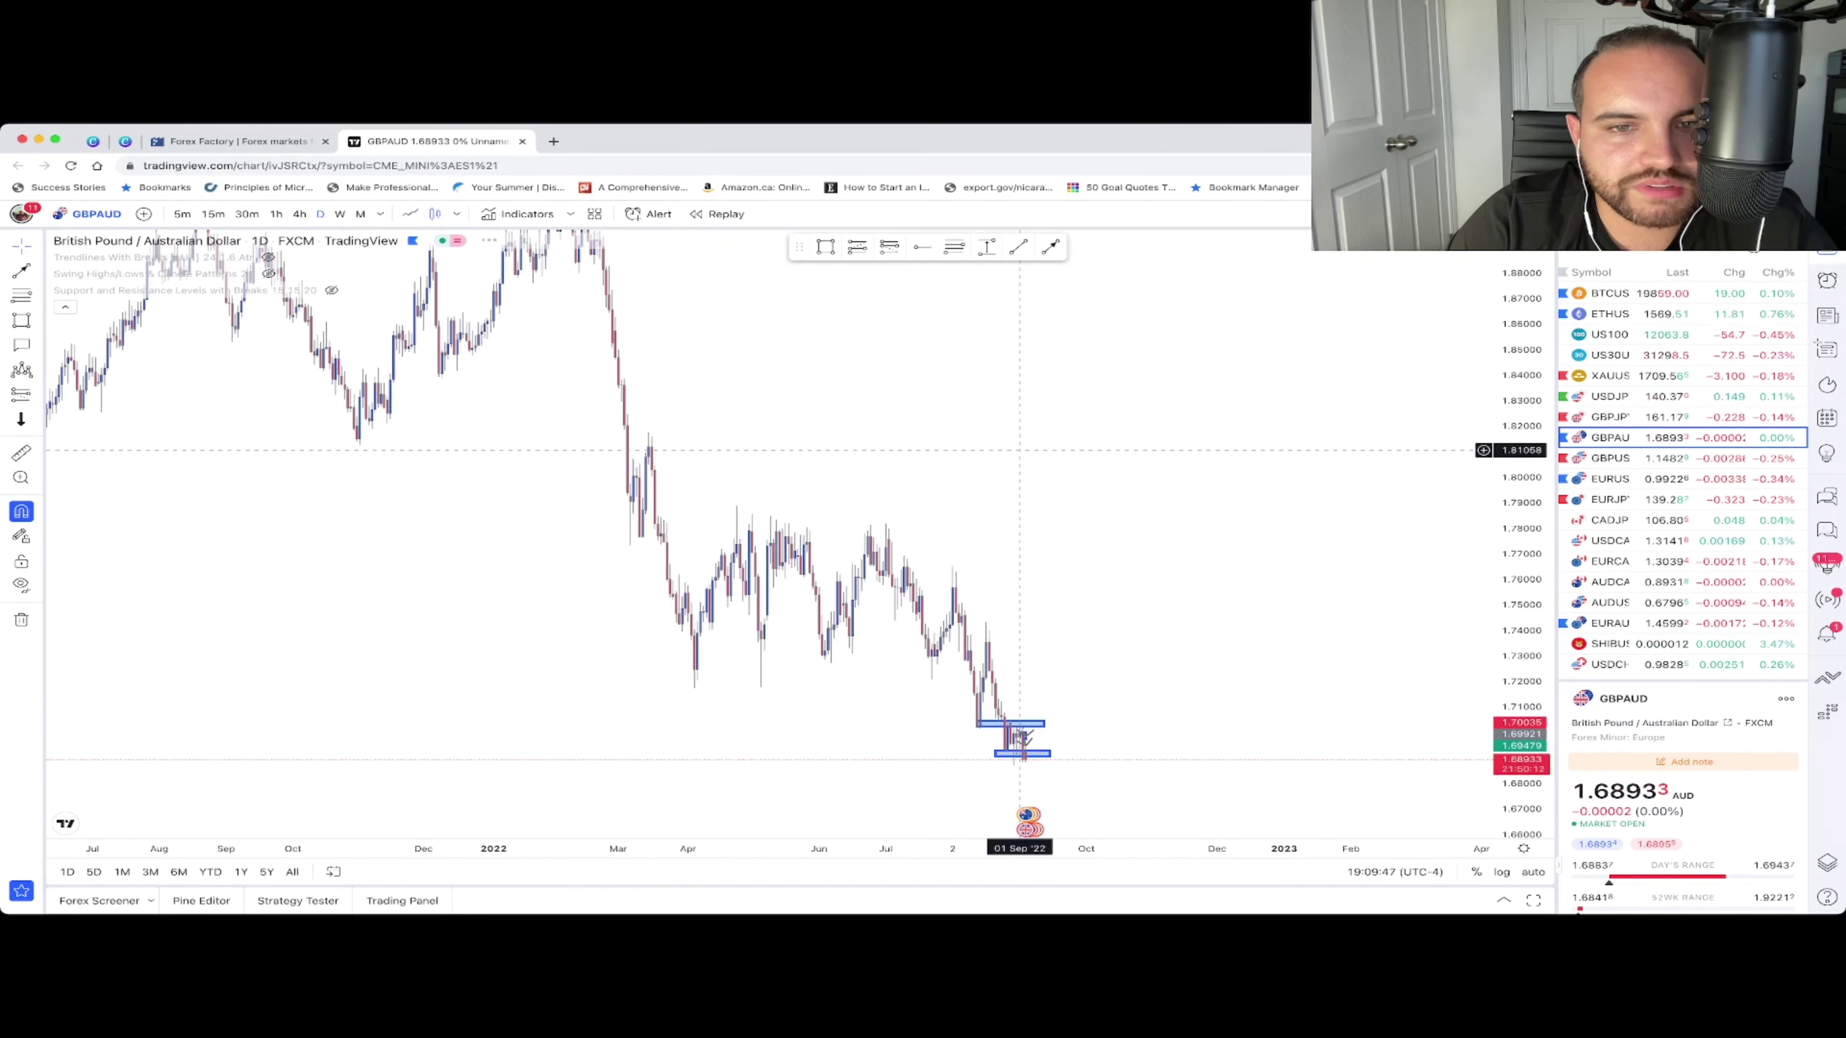
left_click(776, 367)
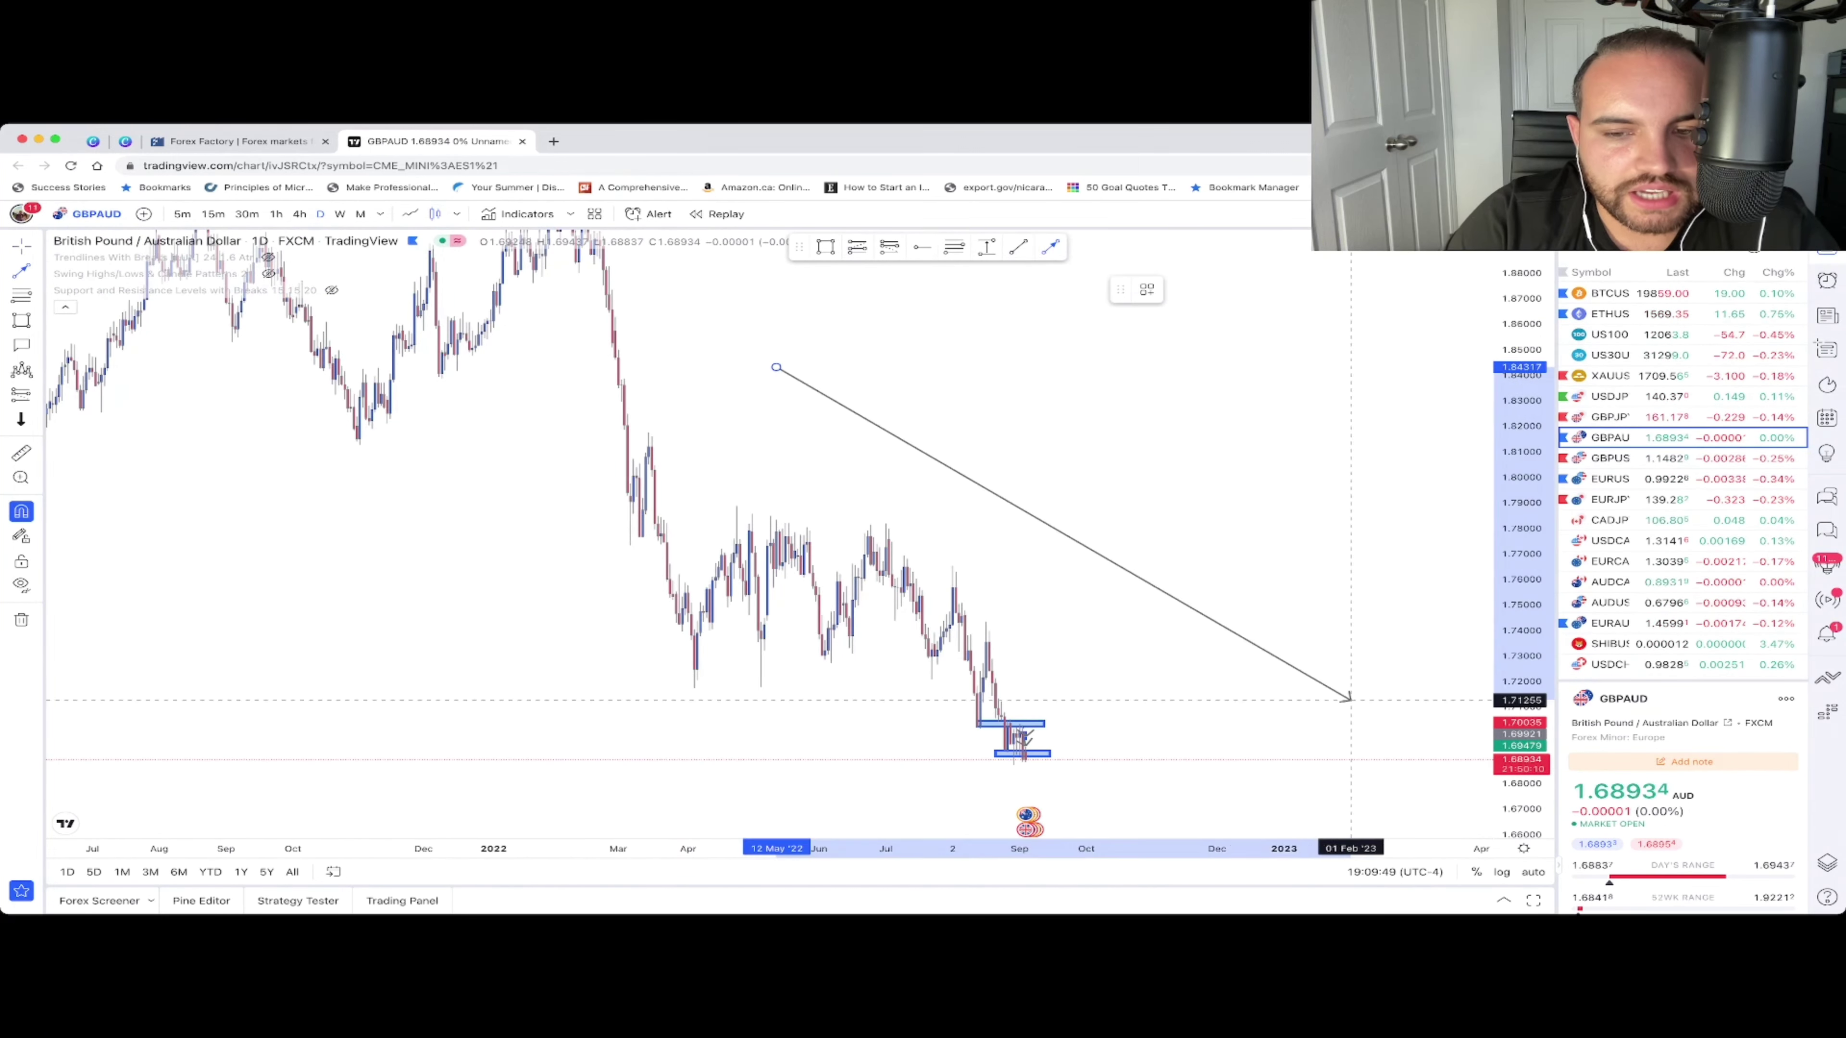
left_click(1251, 676)
left_click_drag(1189, 745, 1187, 704)
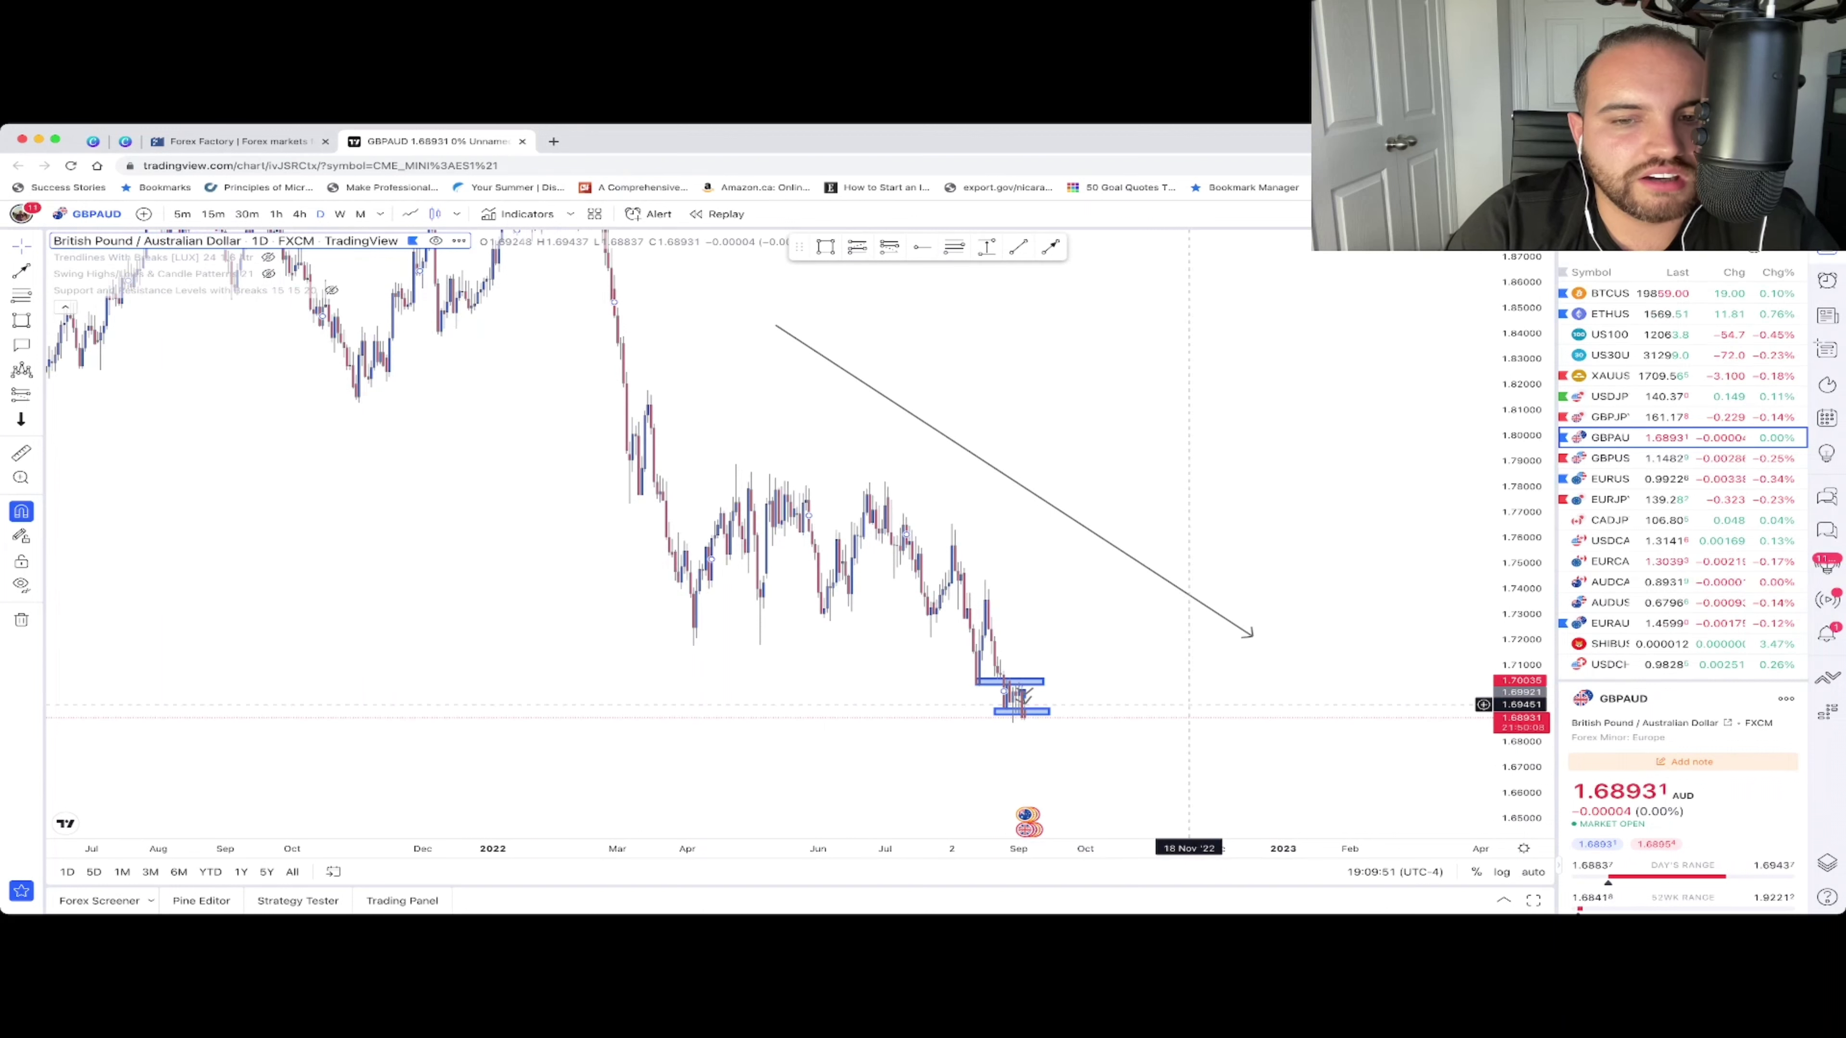
scroll(1138, 560, "up", 3)
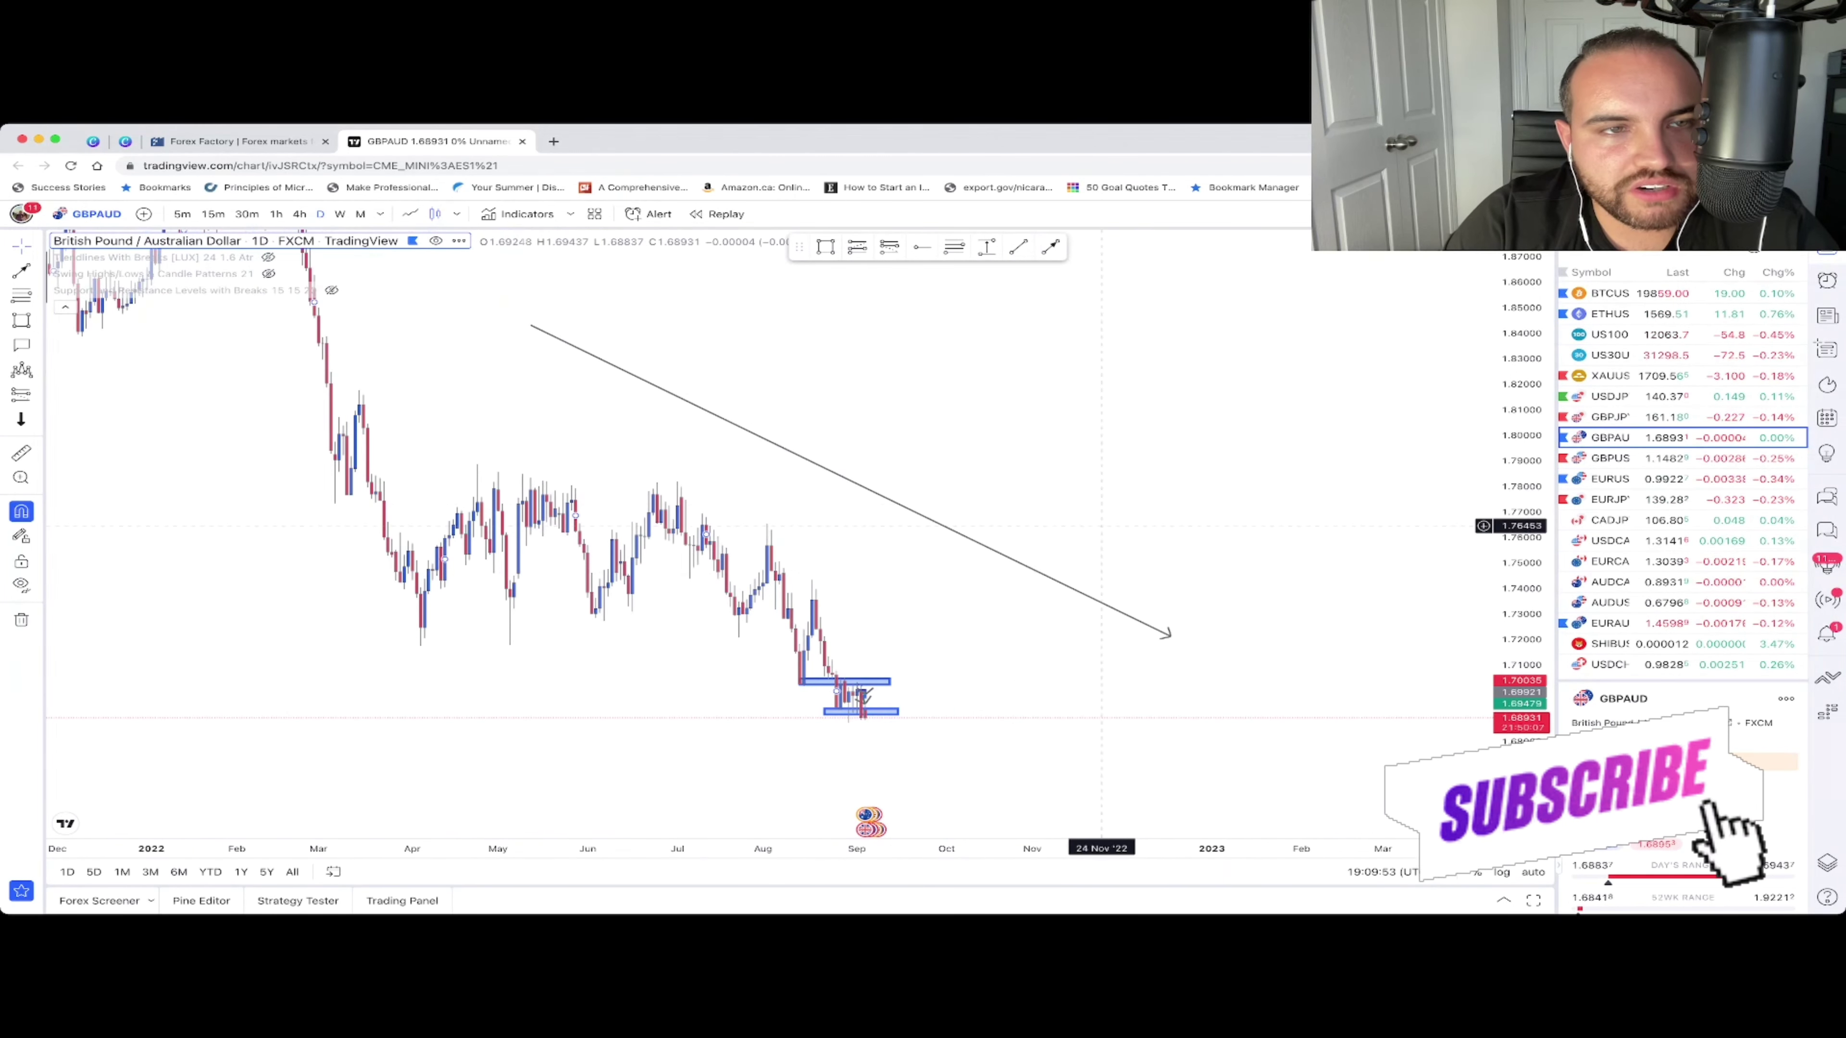
left_click_drag(798, 539, 805, 452)
- Switch to 4-hour candles and zoom and pan to frame the setup
left_click(300, 214)
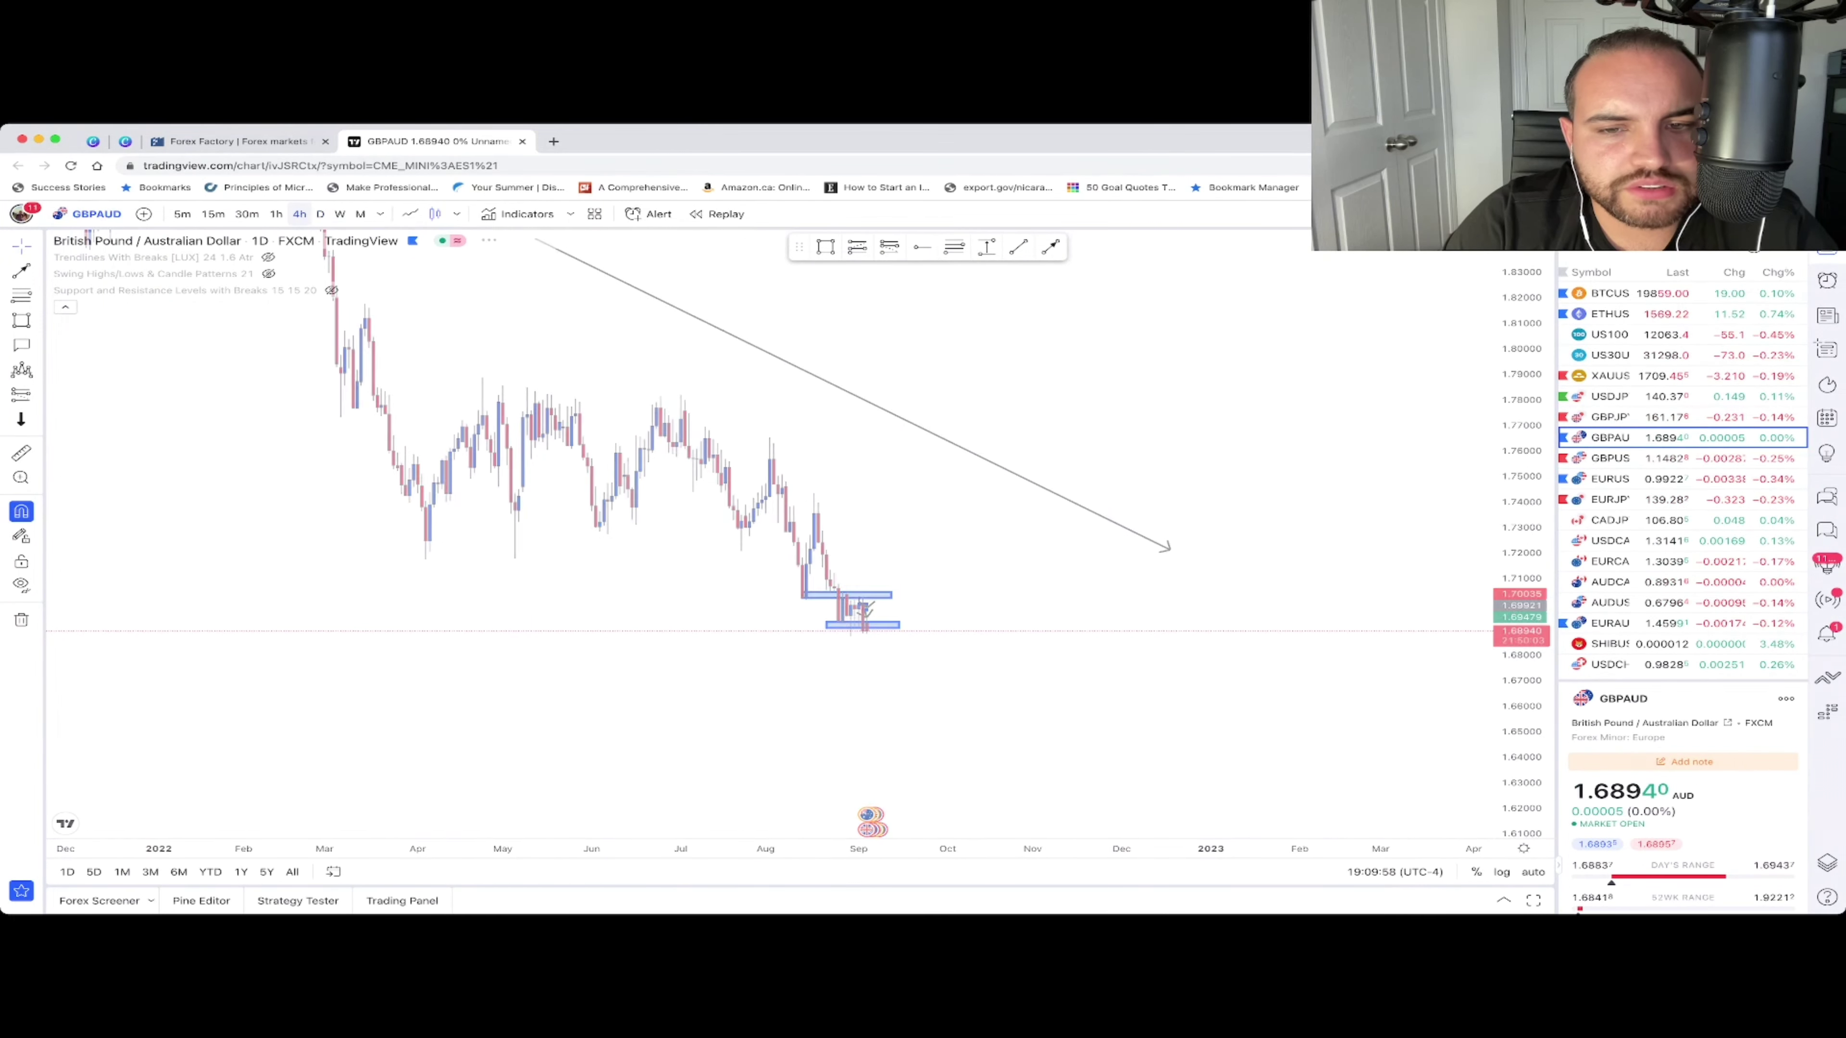
scroll(857, 645, "down", 10)
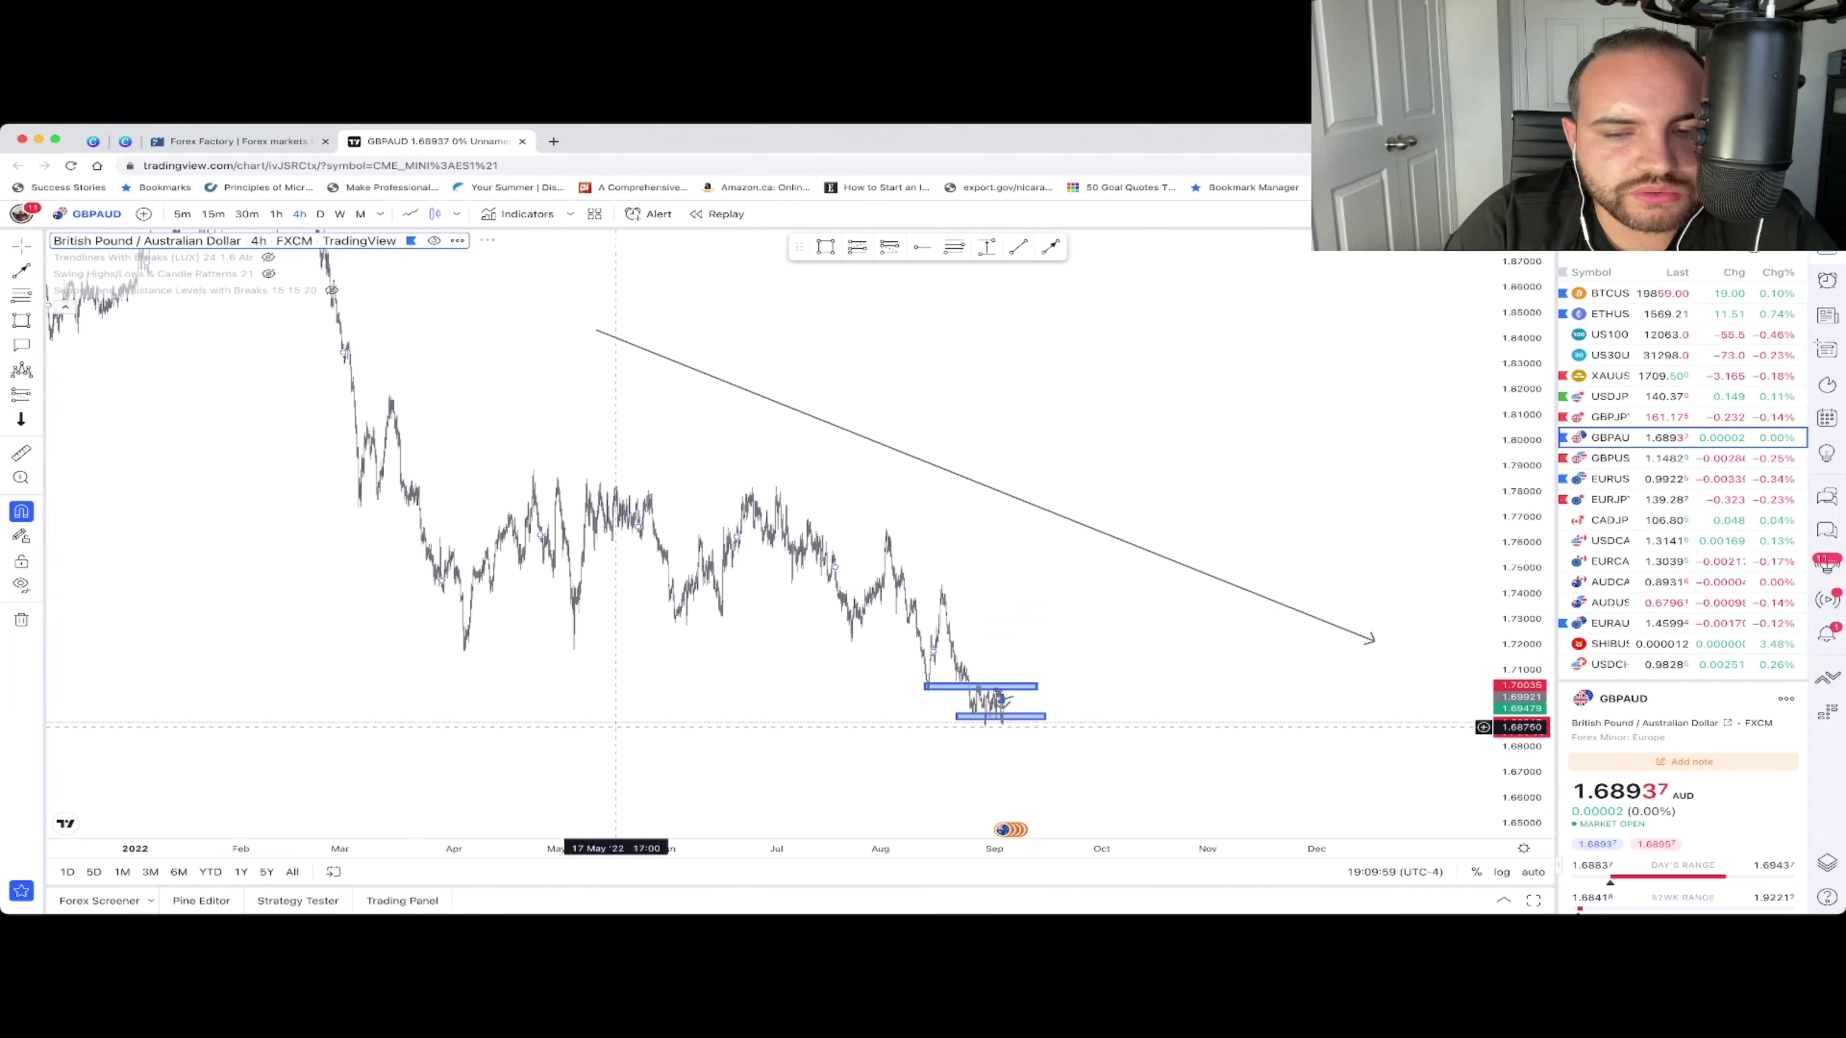
scroll(843, 571, "up", 5)
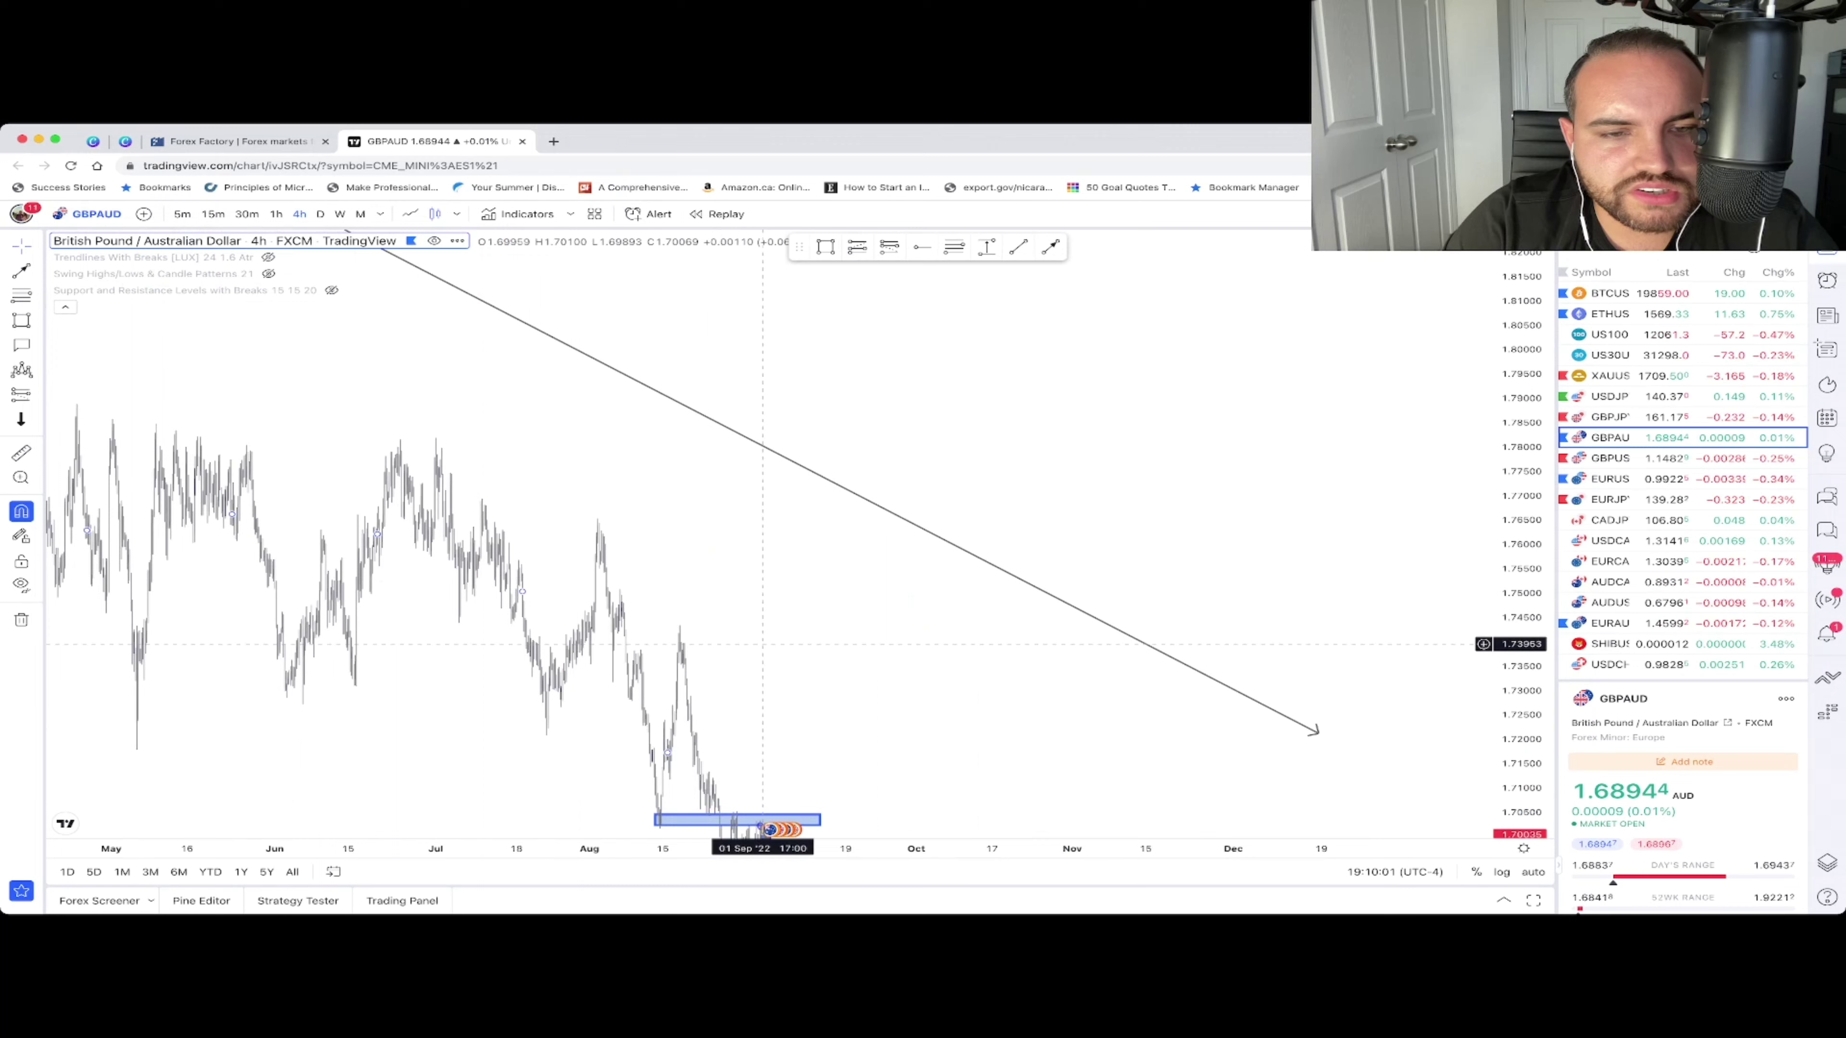
scroll(938, 517, "up", 3)
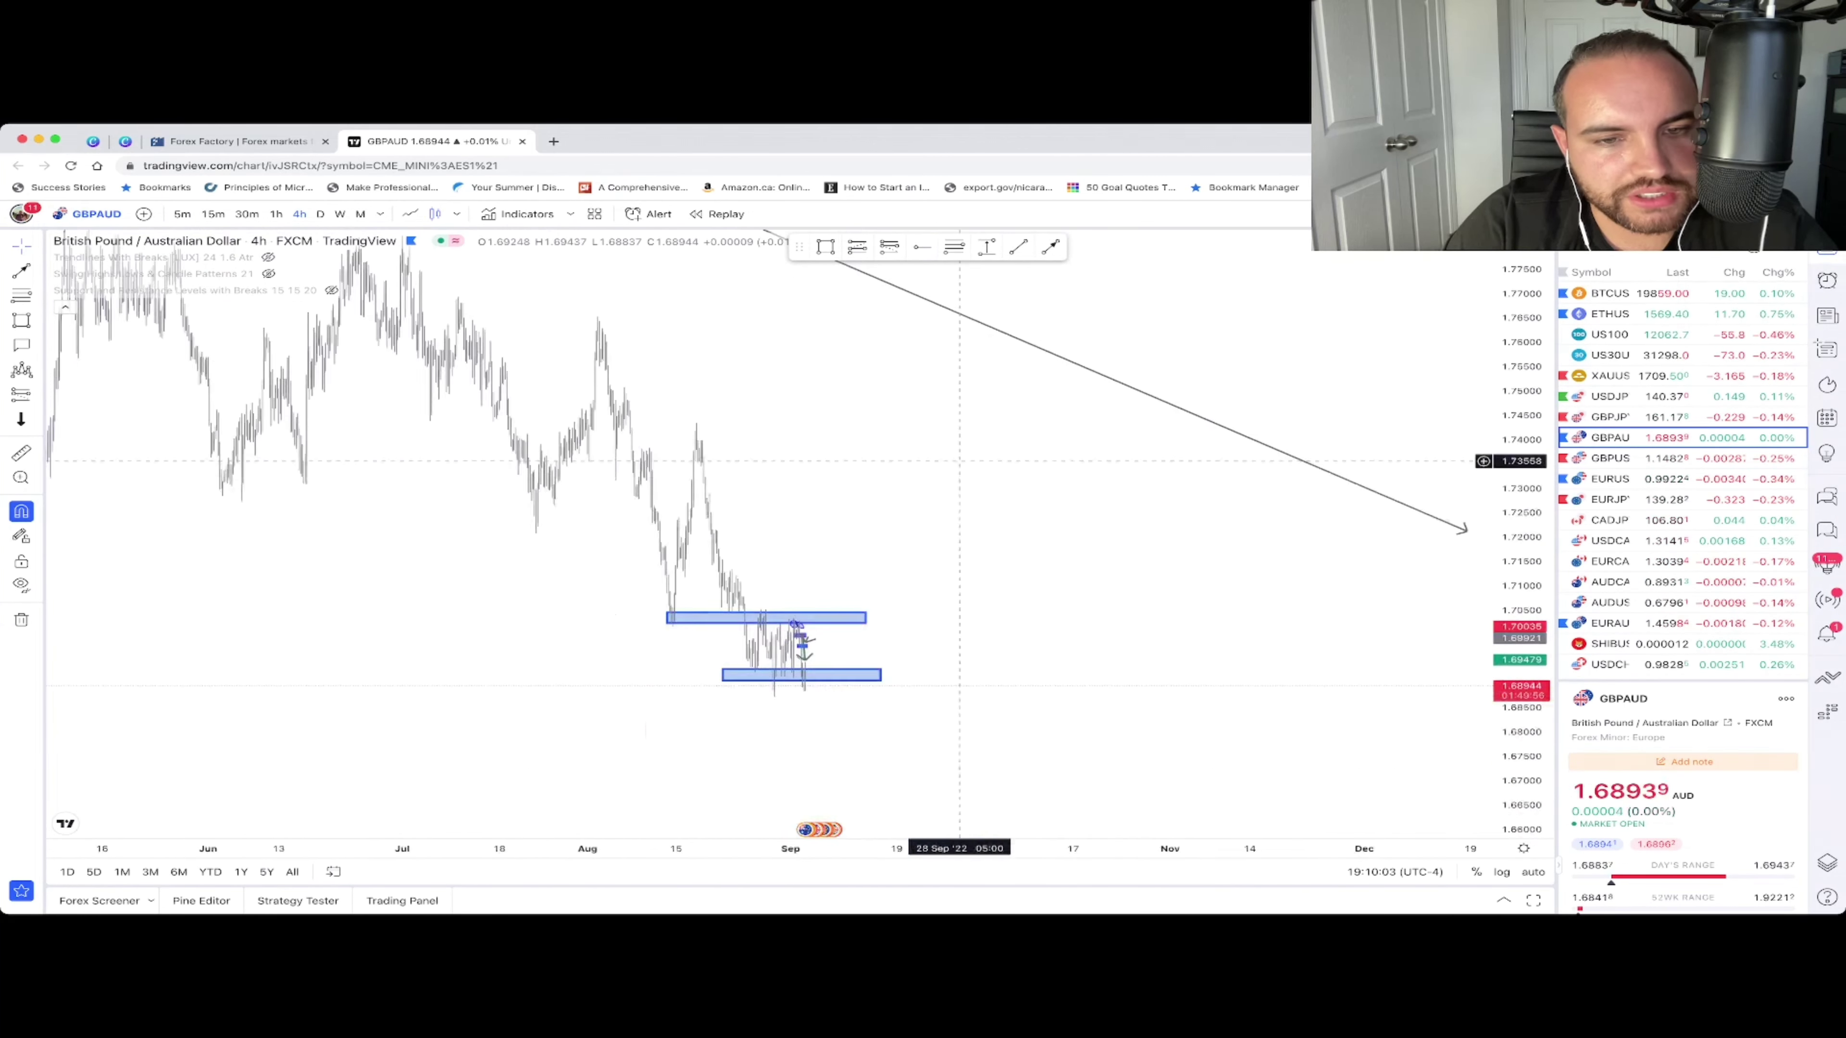
scroll(946, 510, "left", 5)
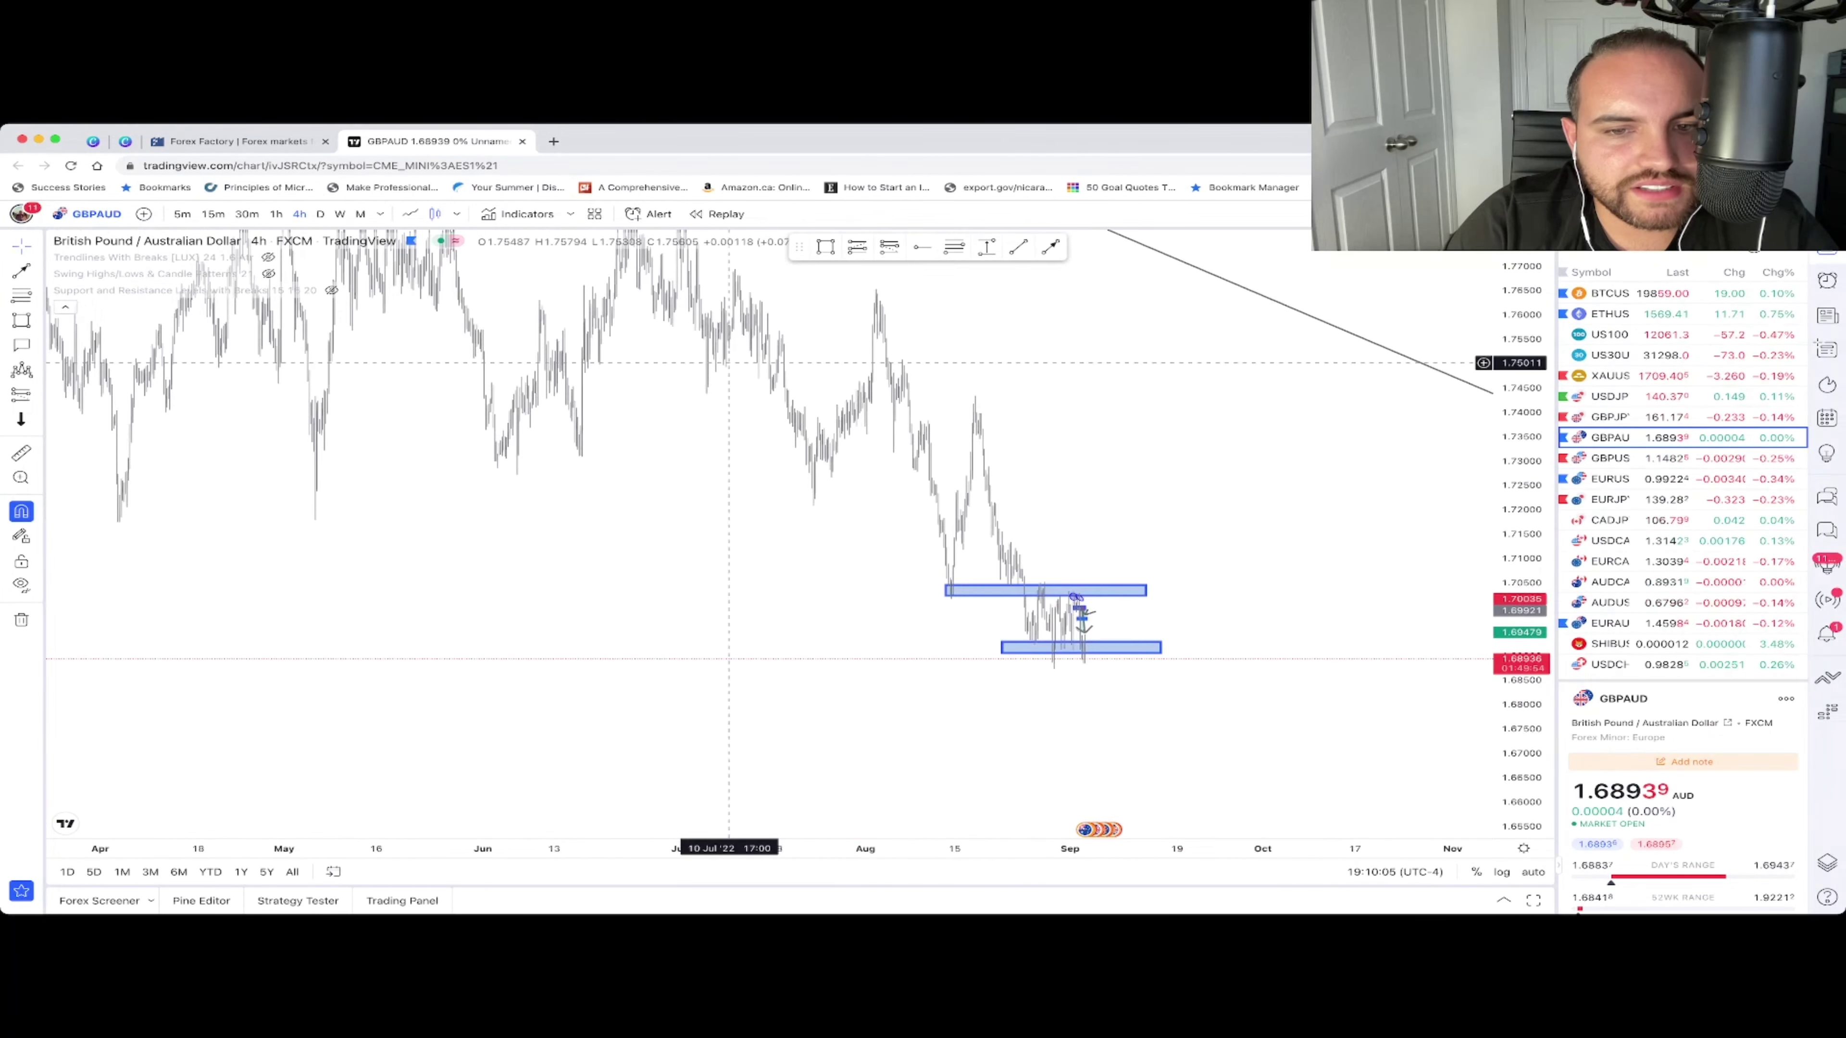
scroll(1008, 437, "right", 2)
scroll(1007, 437, "up", 5)
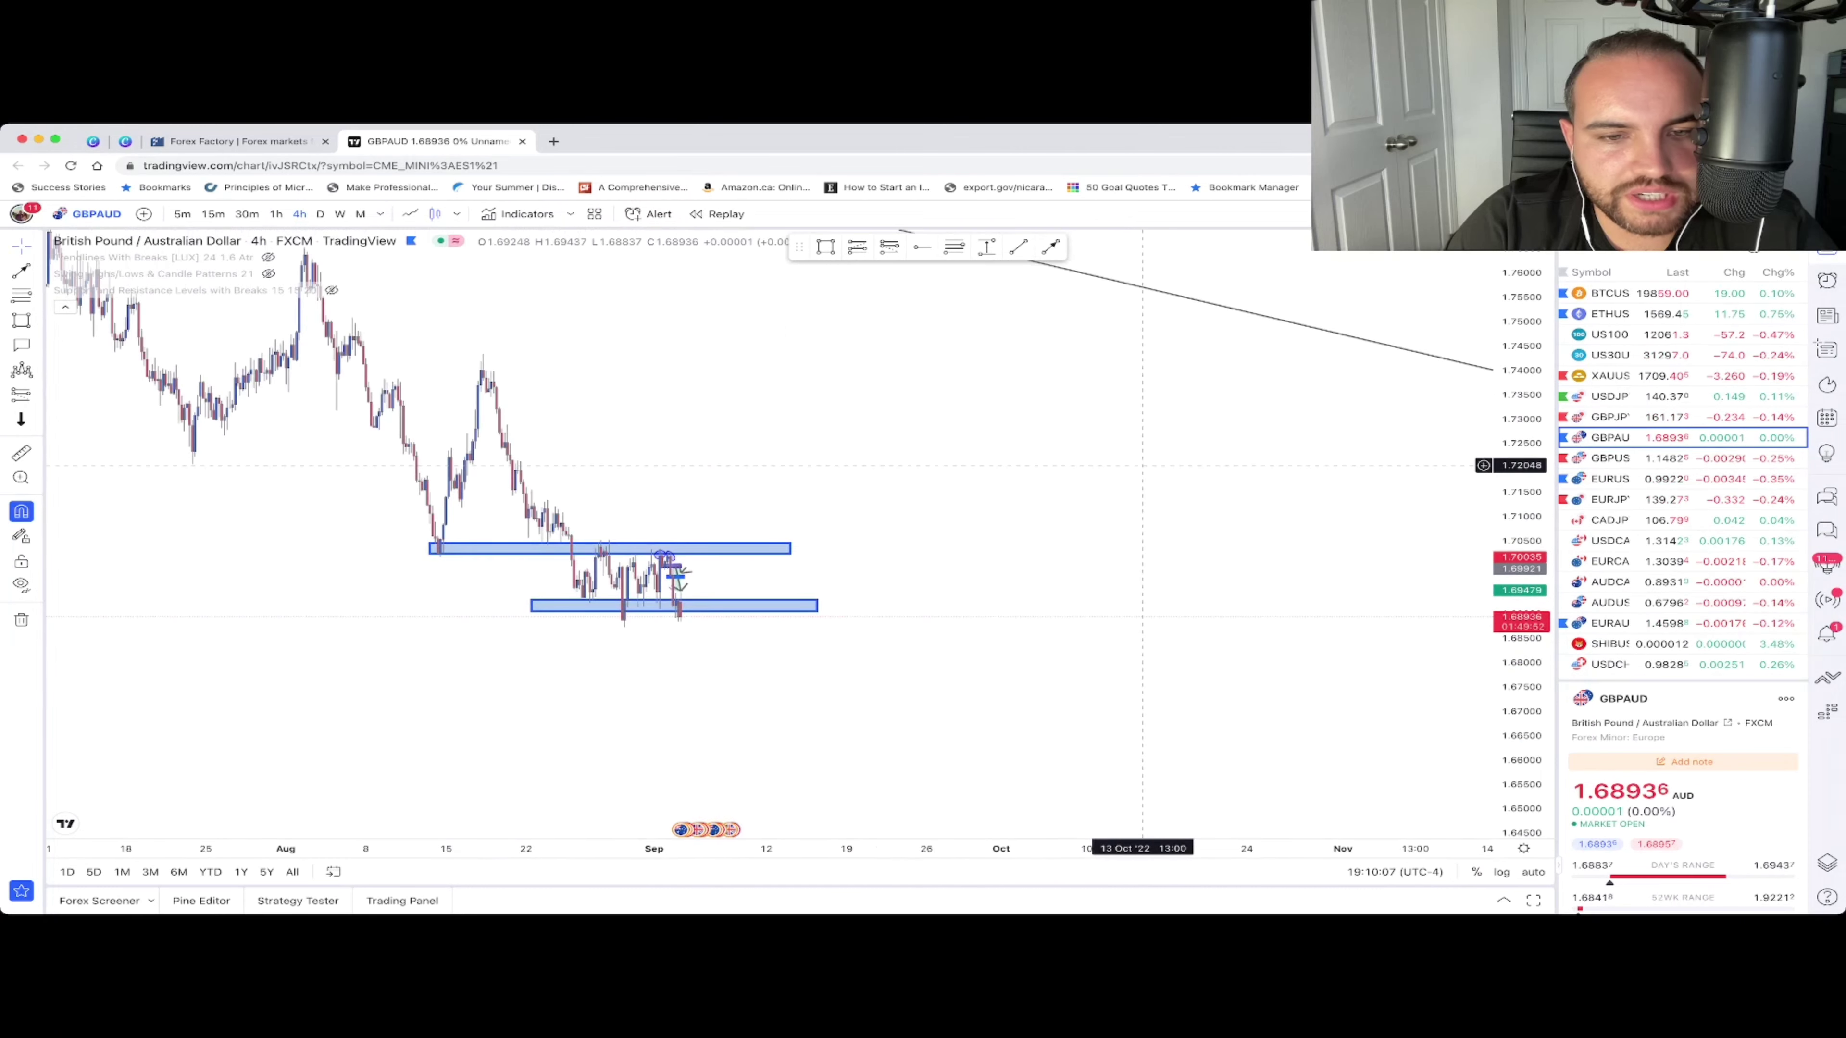
scroll(1441, 501, "up", 3)
scroll(1236, 378, "left", 5)
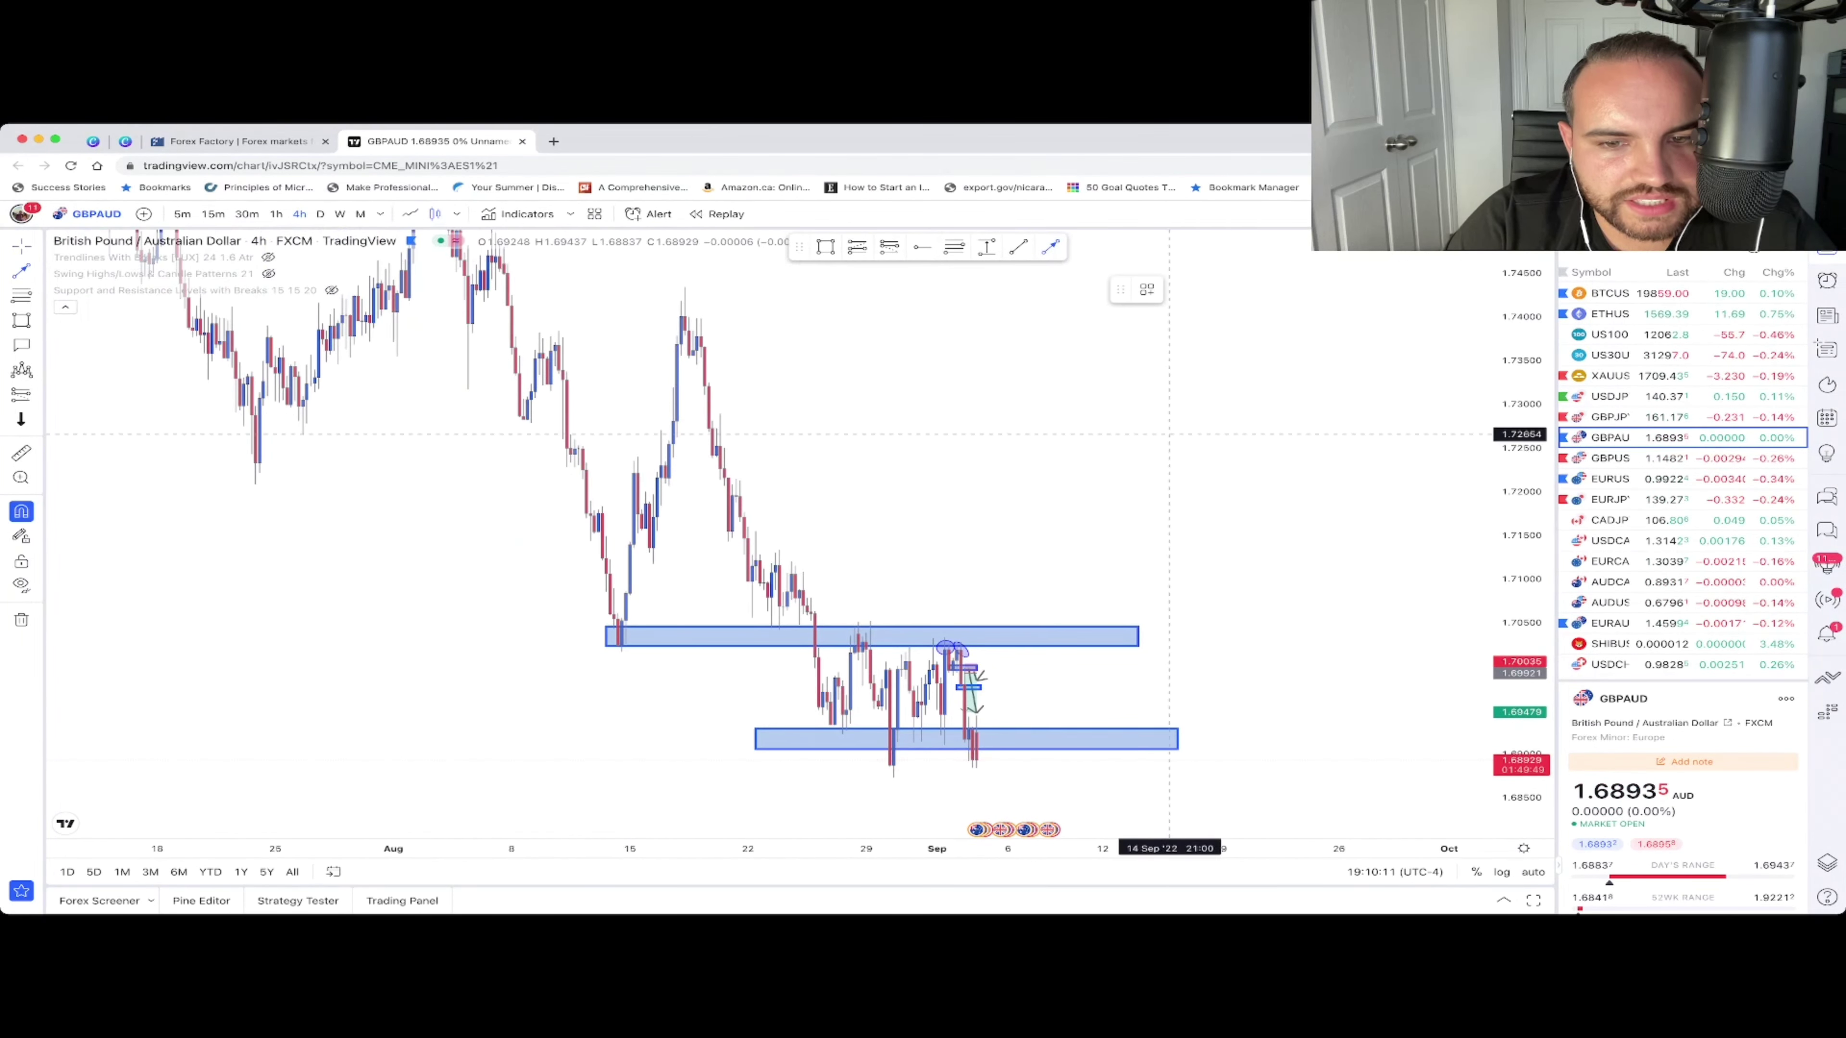
- Start a new arrow above and to the right of the double top
left_click(1201, 353)
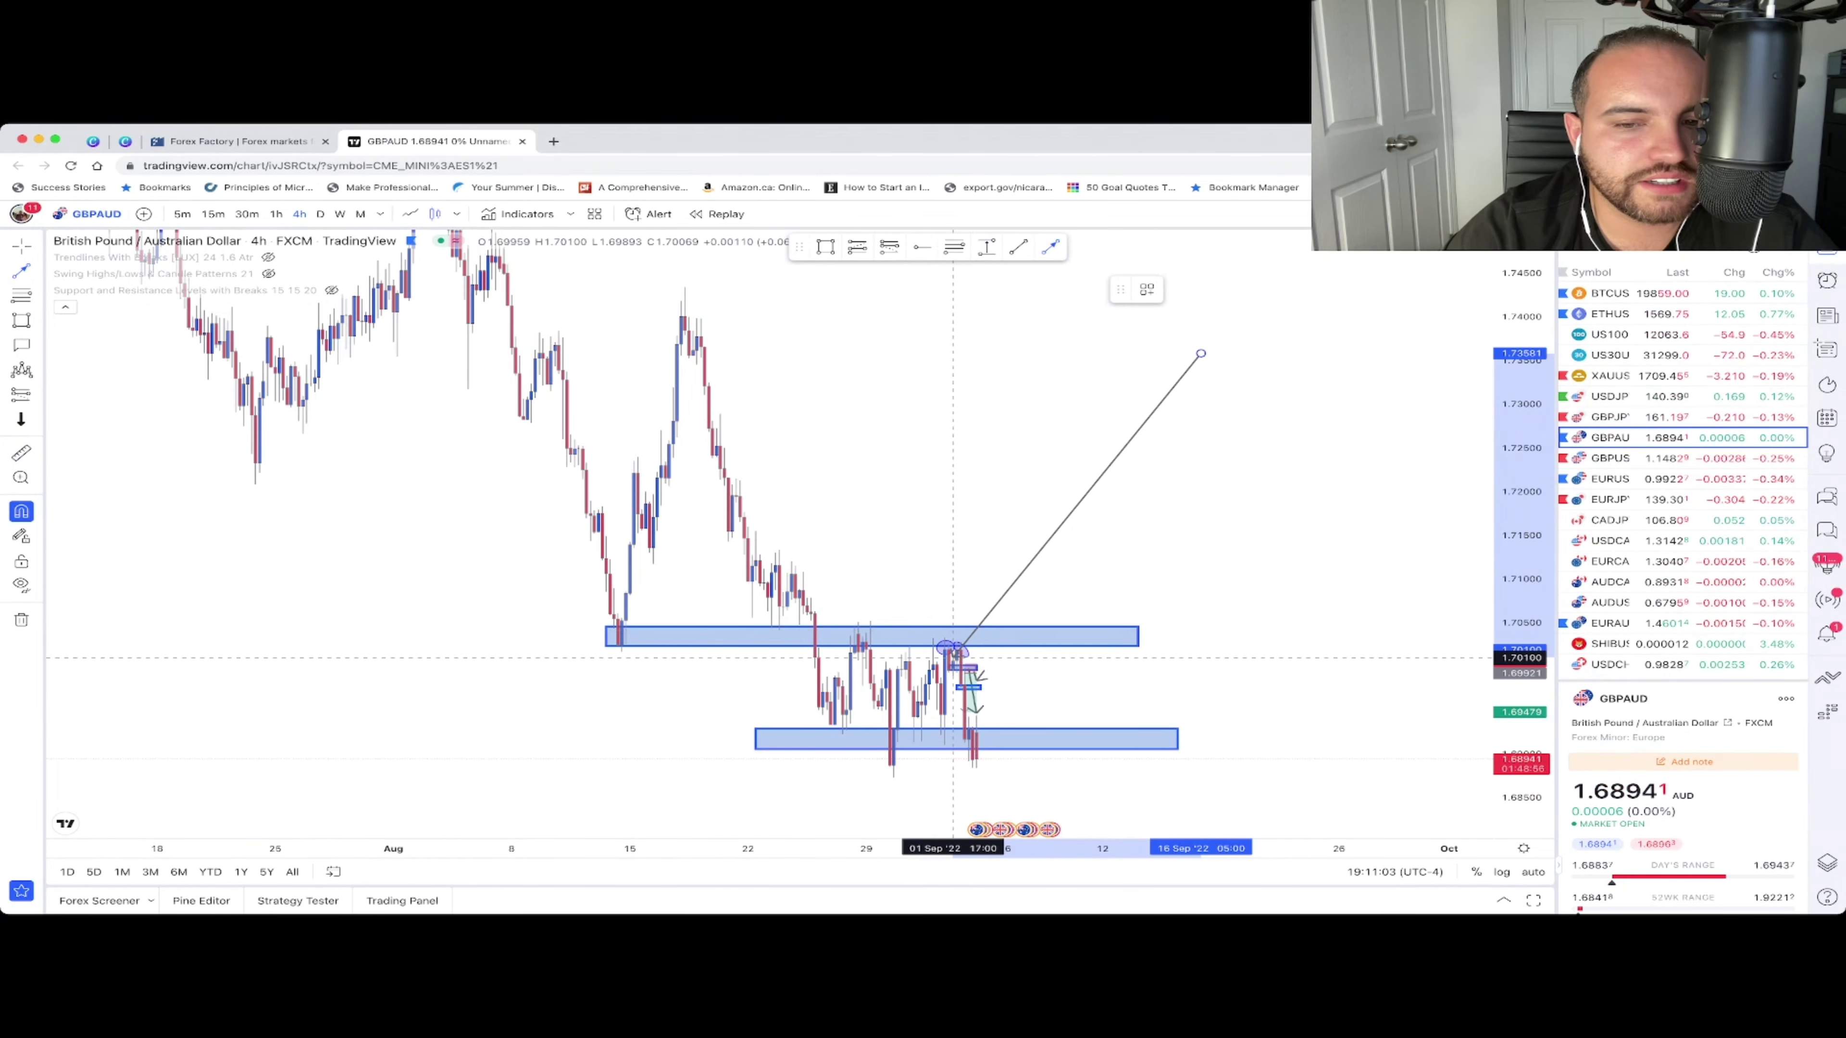
- Fix the new arrow's end point and move its tip onto the upper blue zone
left_click(968, 609)
scroll(975, 608, "up", 3)
scroll(976, 608, "up", 5)
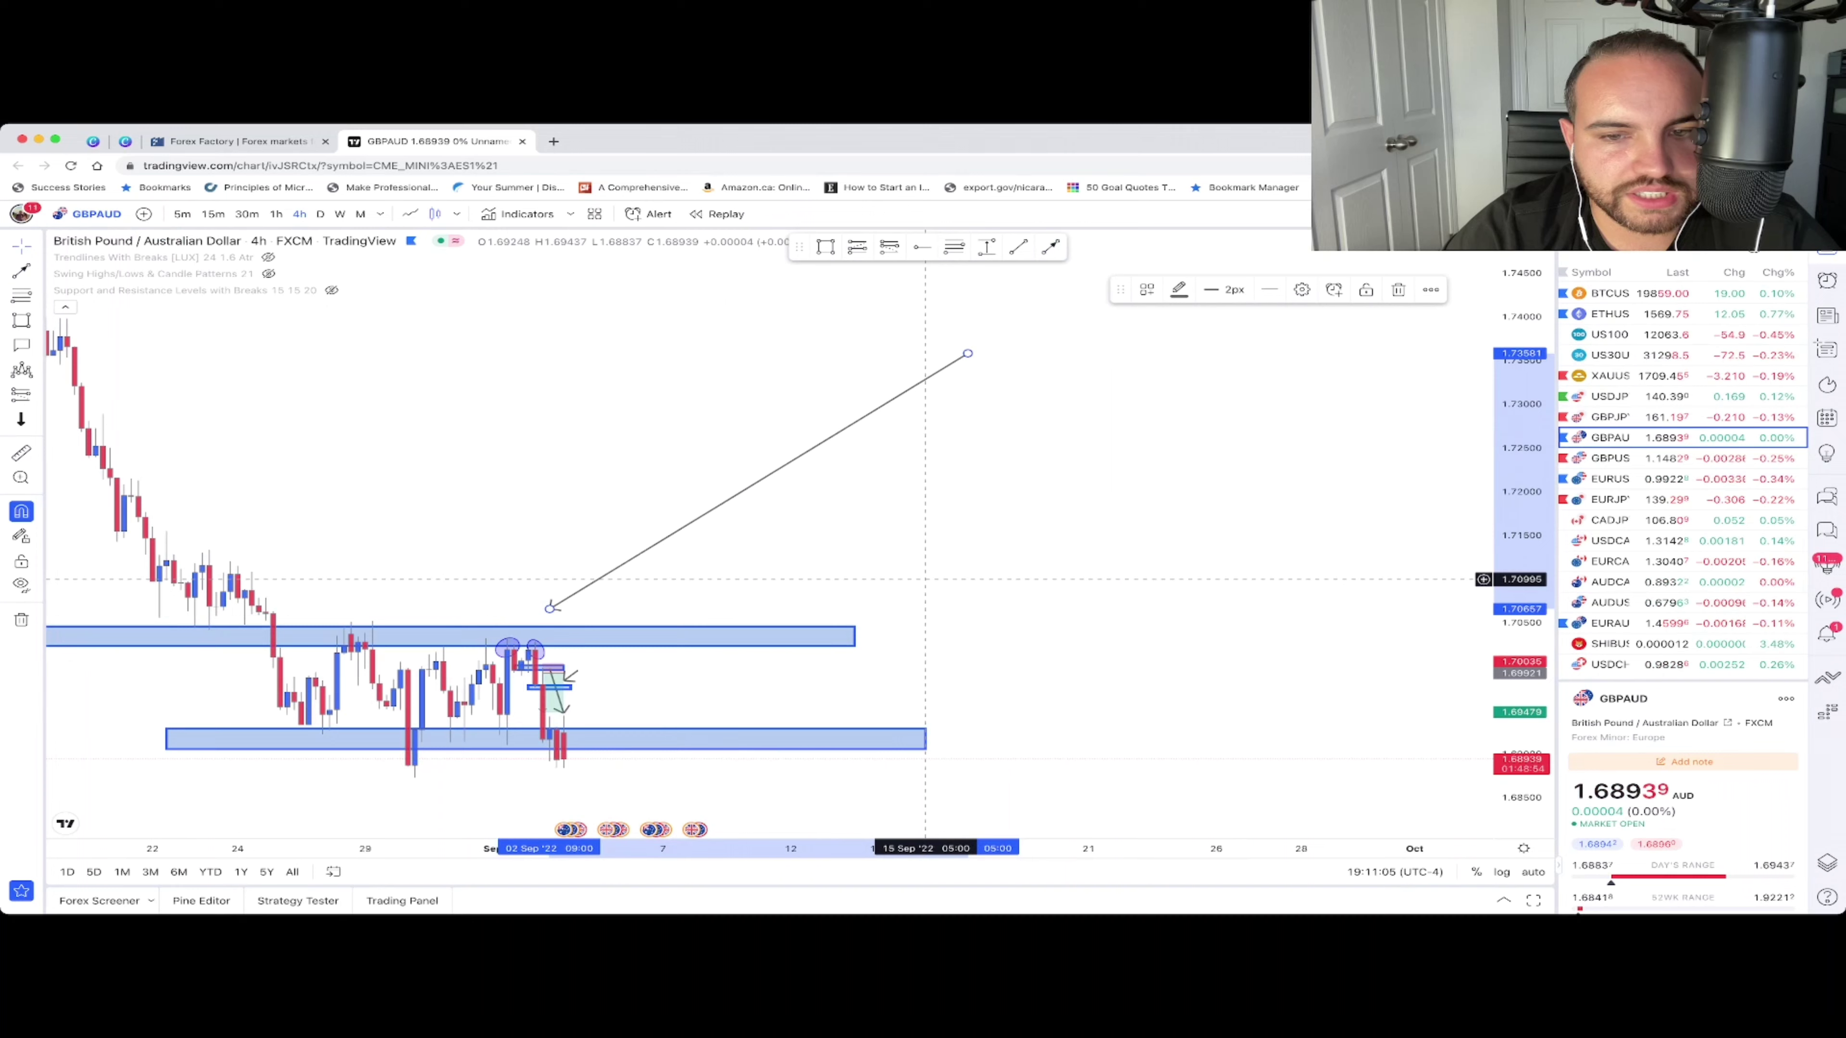
scroll(869, 483, "up", 5)
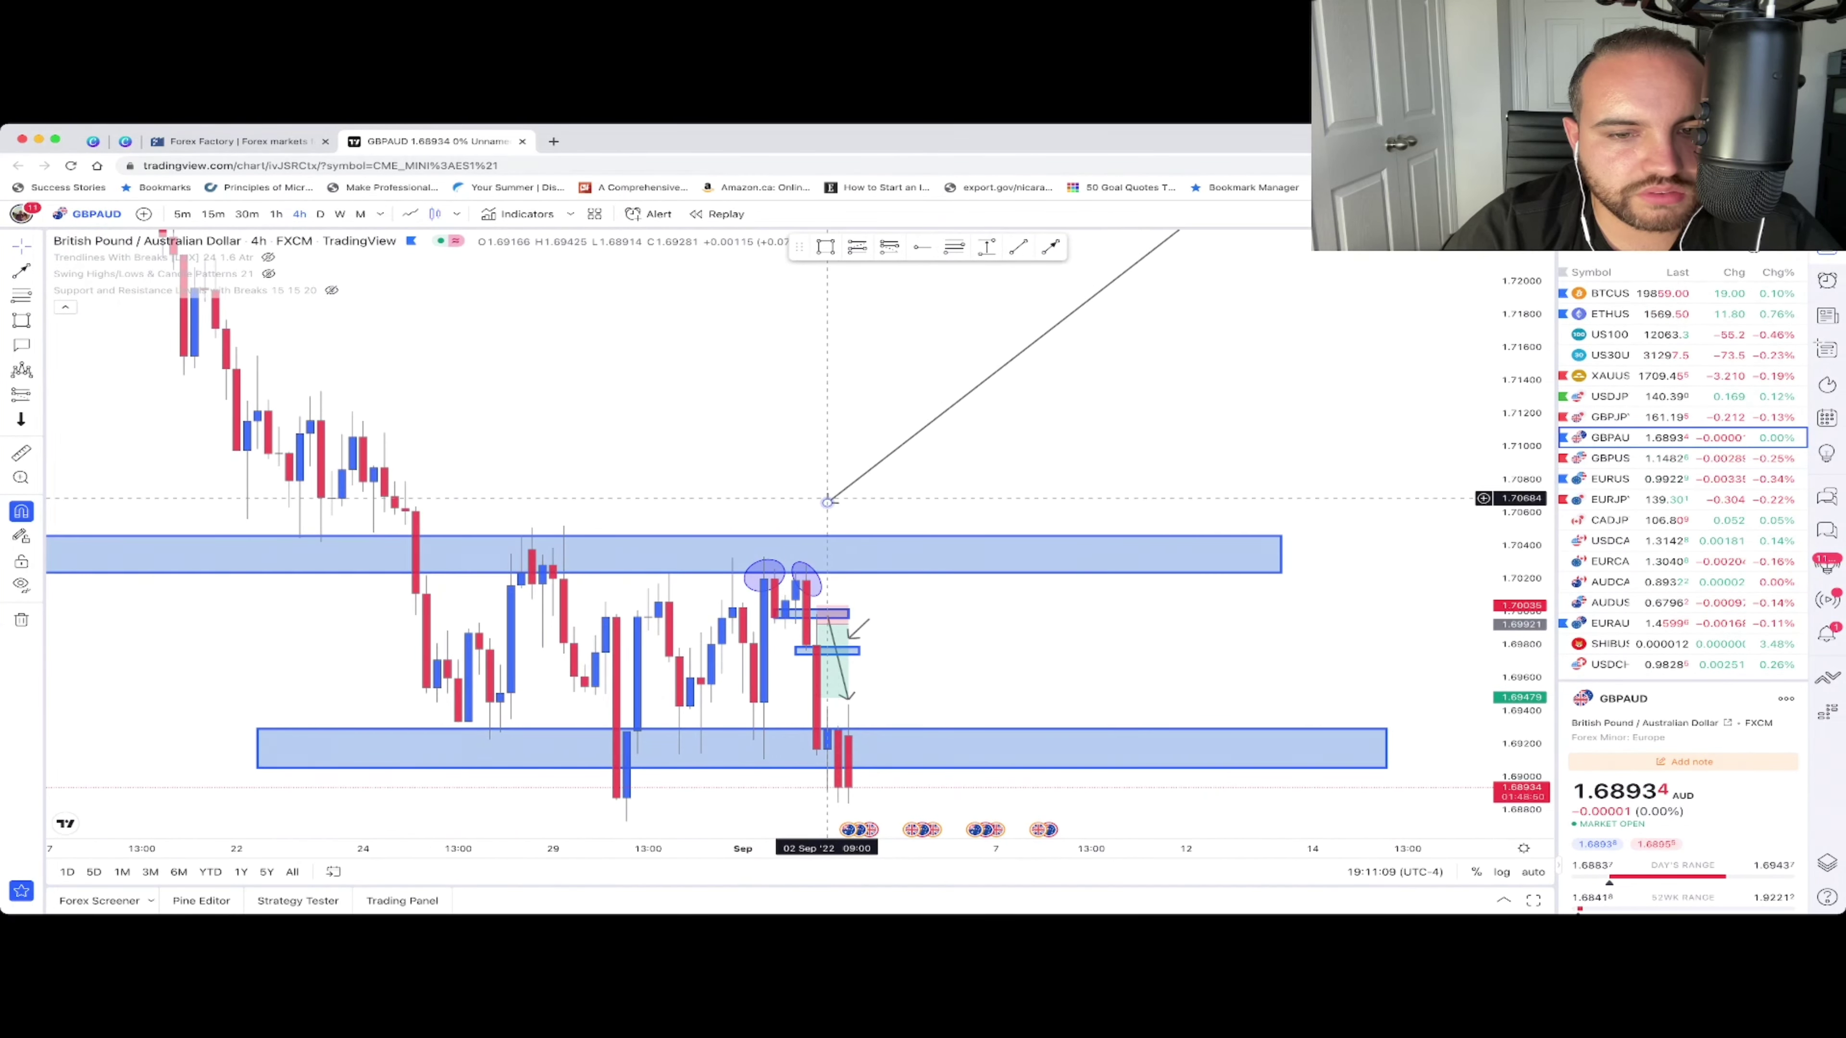
mouse_move(827, 501)
left_mouse_down()
mouse_move(774, 569)
mouse_move(827, 532)
left_mouse_up()
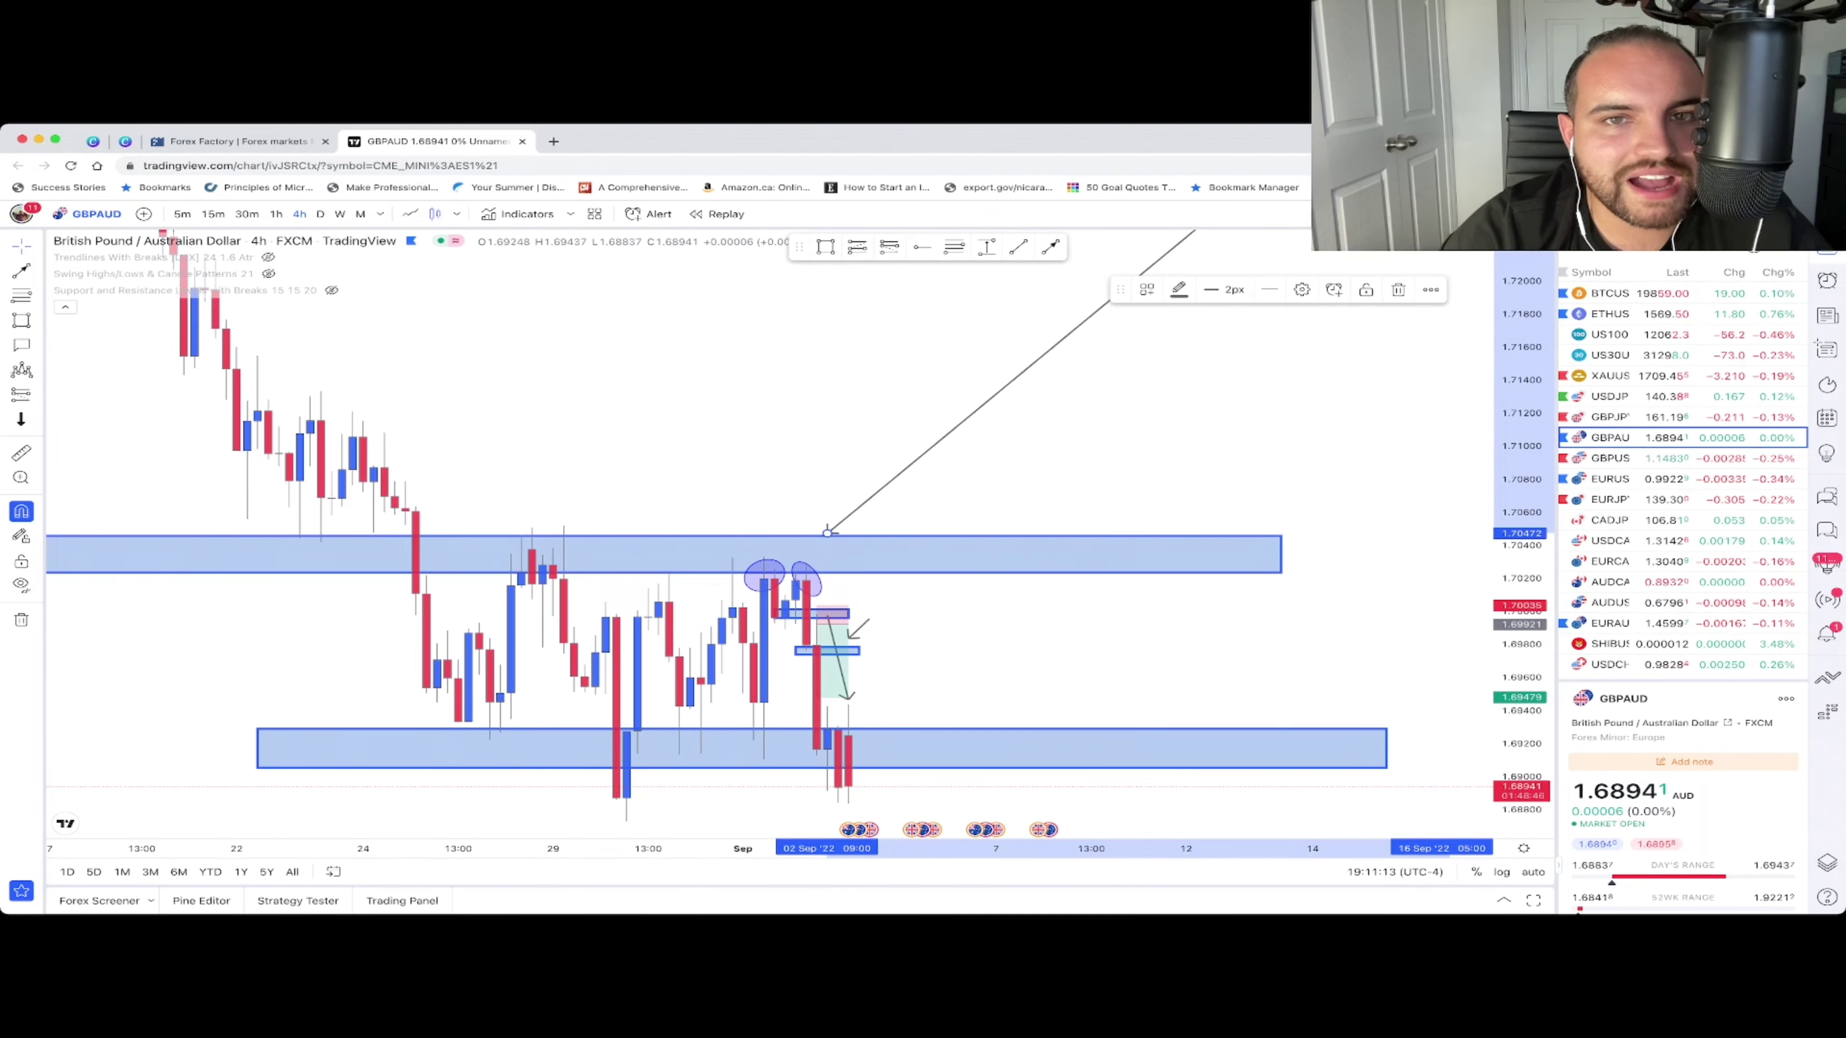
left_click(828, 532)
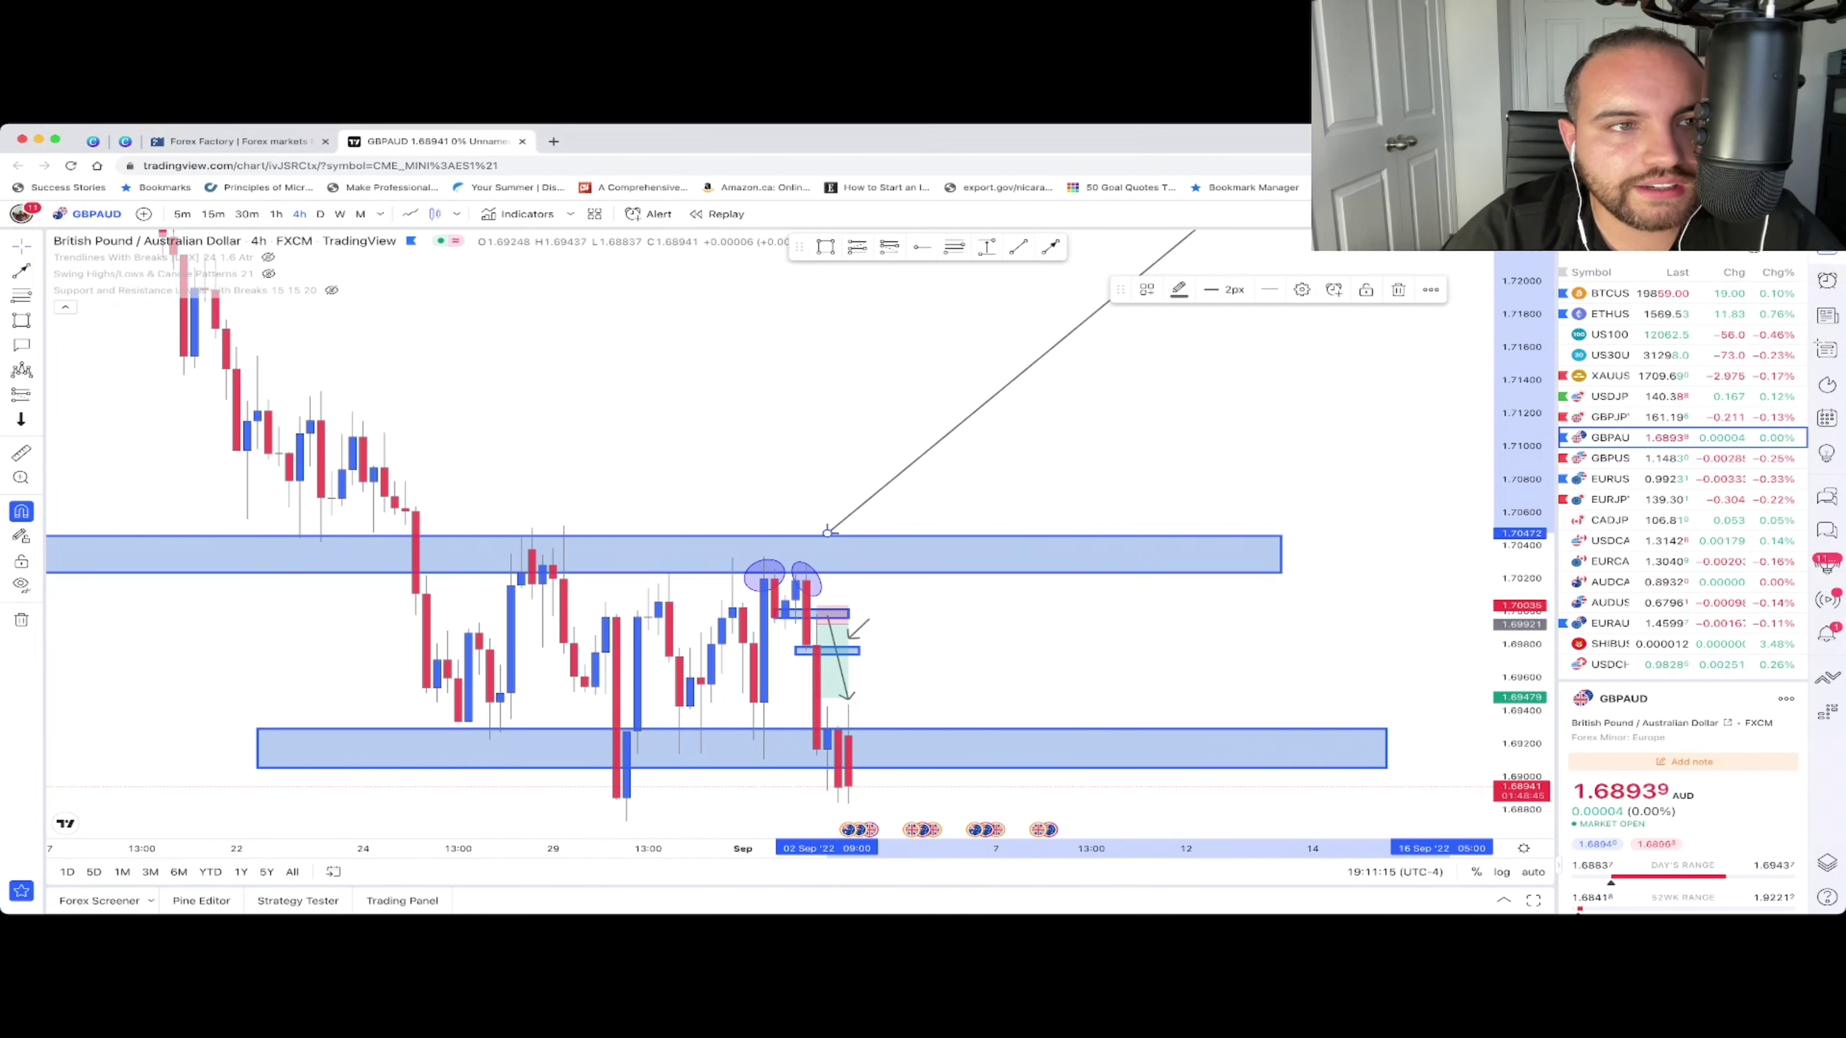
- Switch to hourly candles with 1h and lower the arrow's tip to about 1.7019
type("1h")
key("Return")
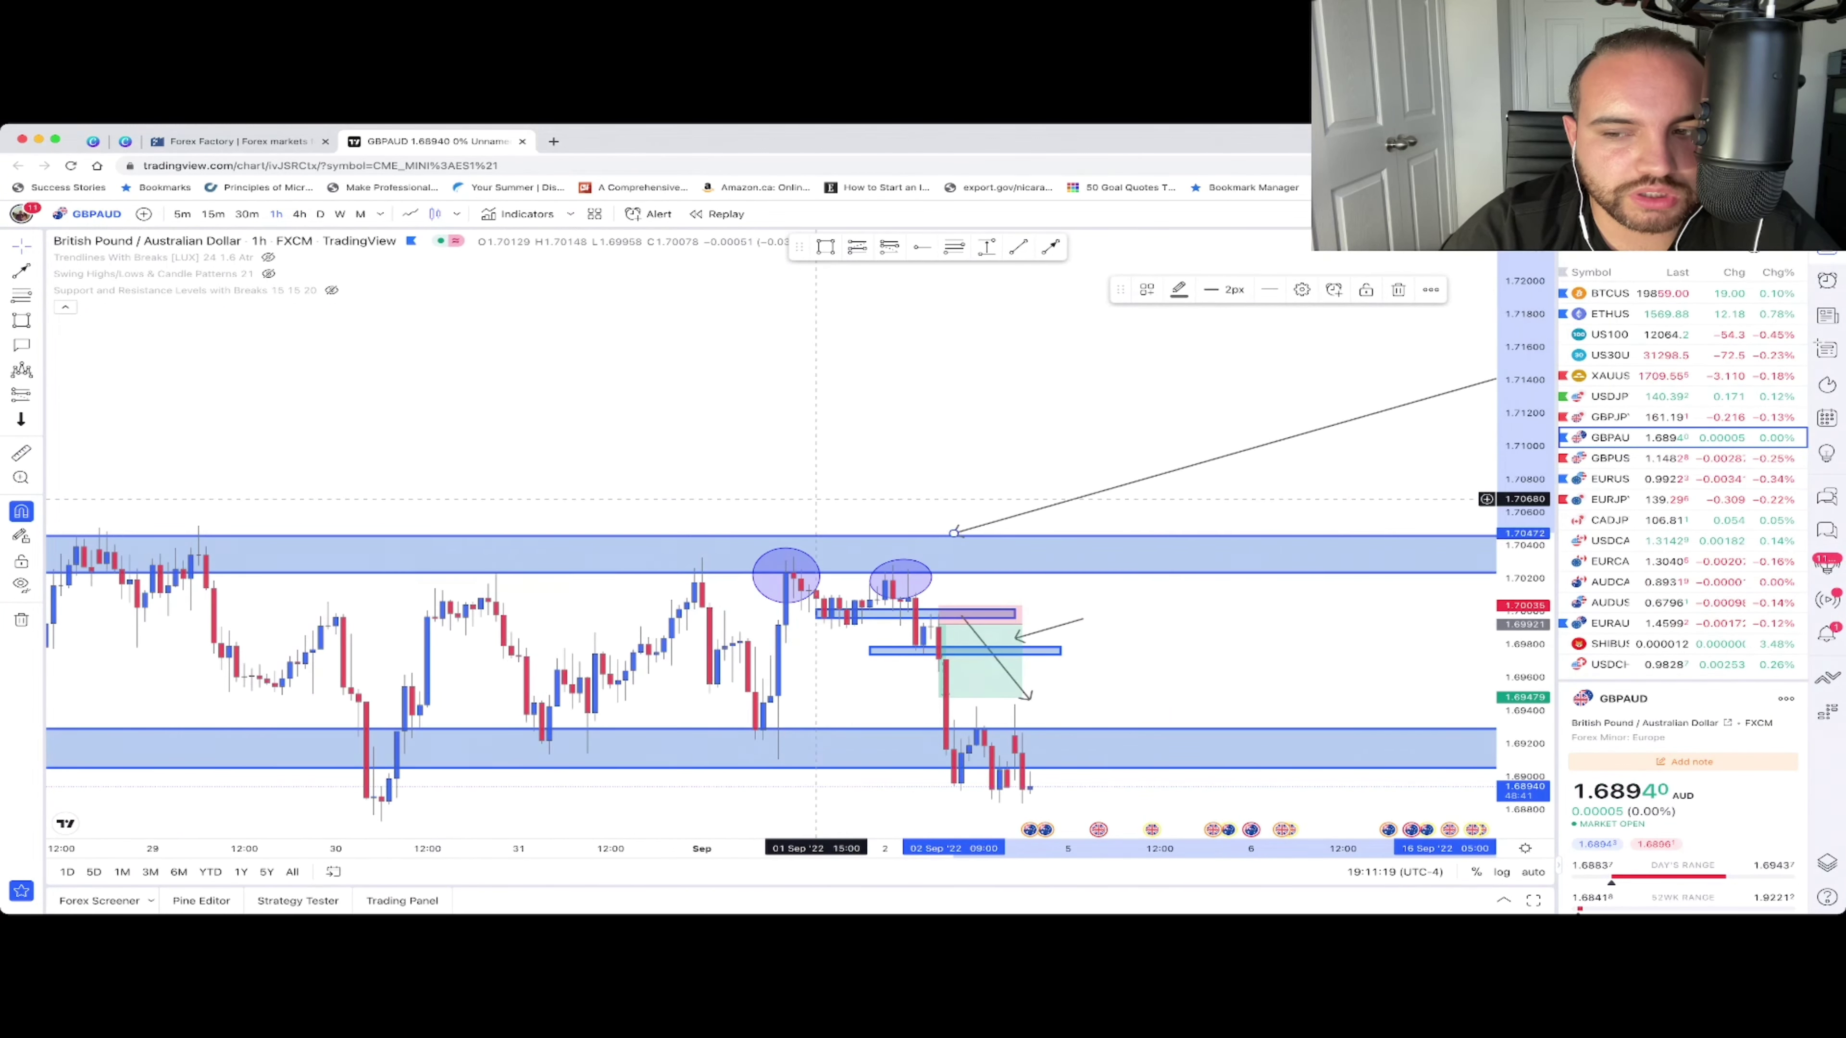
scroll(748, 533, "right", 3)
scroll(1163, 538, "down", 2)
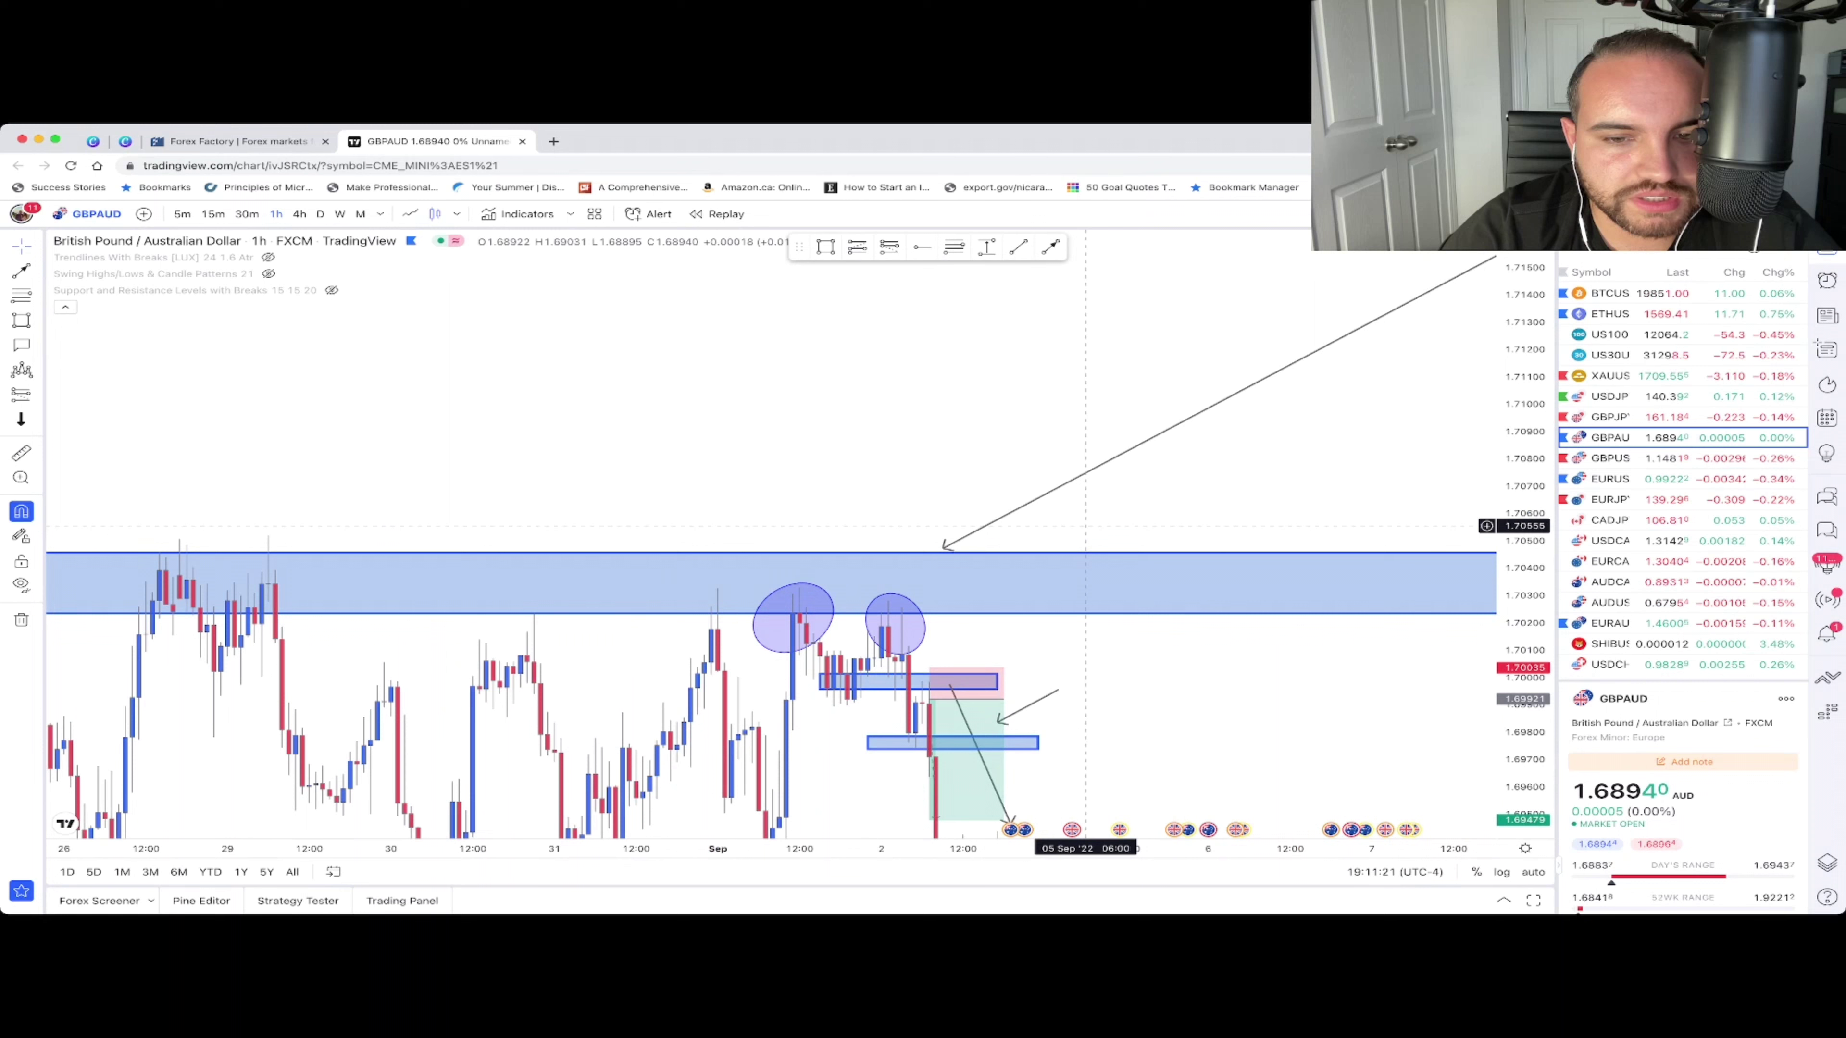
left_click_drag(939, 546, 888, 505)
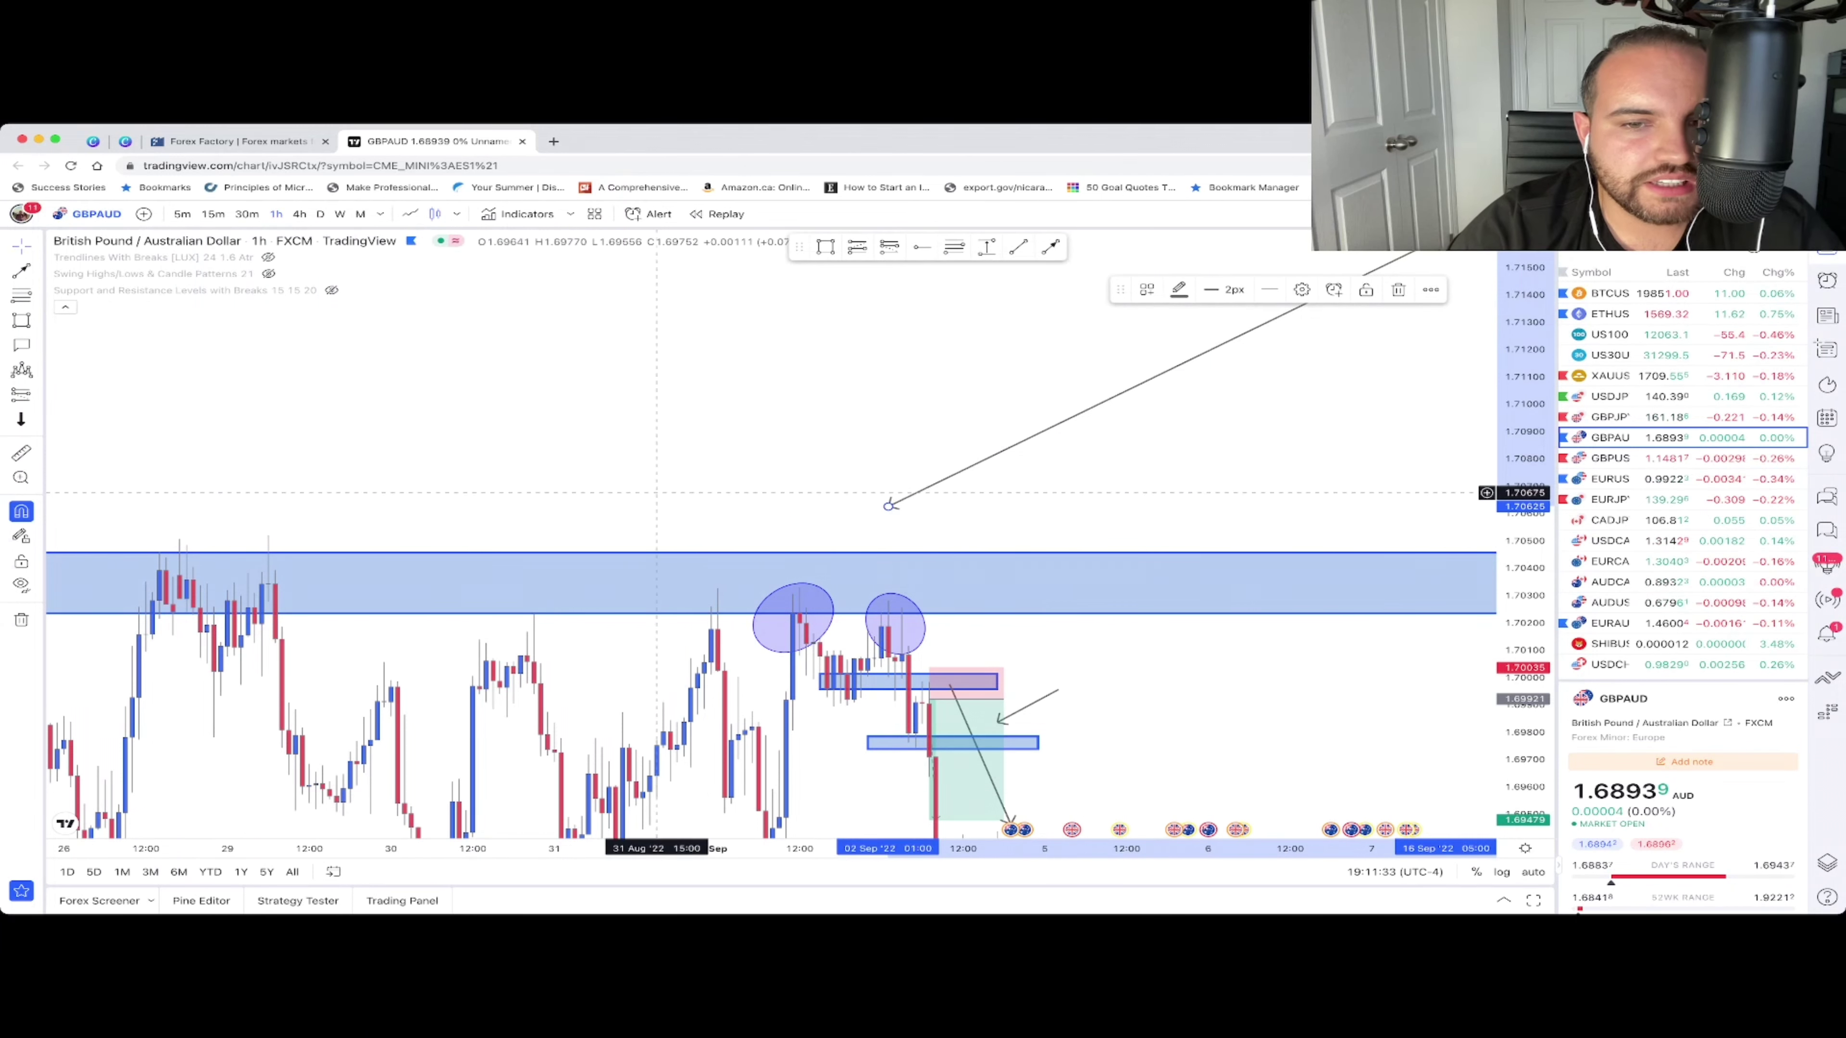
left_click_drag(1255, 740, 1122, 471)
left_click_drag(994, 347, 1007, 408)
- Shift the arrow left and down, running its tip past the left double-top circle toward the trade entry
left_click_drag(756, 321, 625, 371)
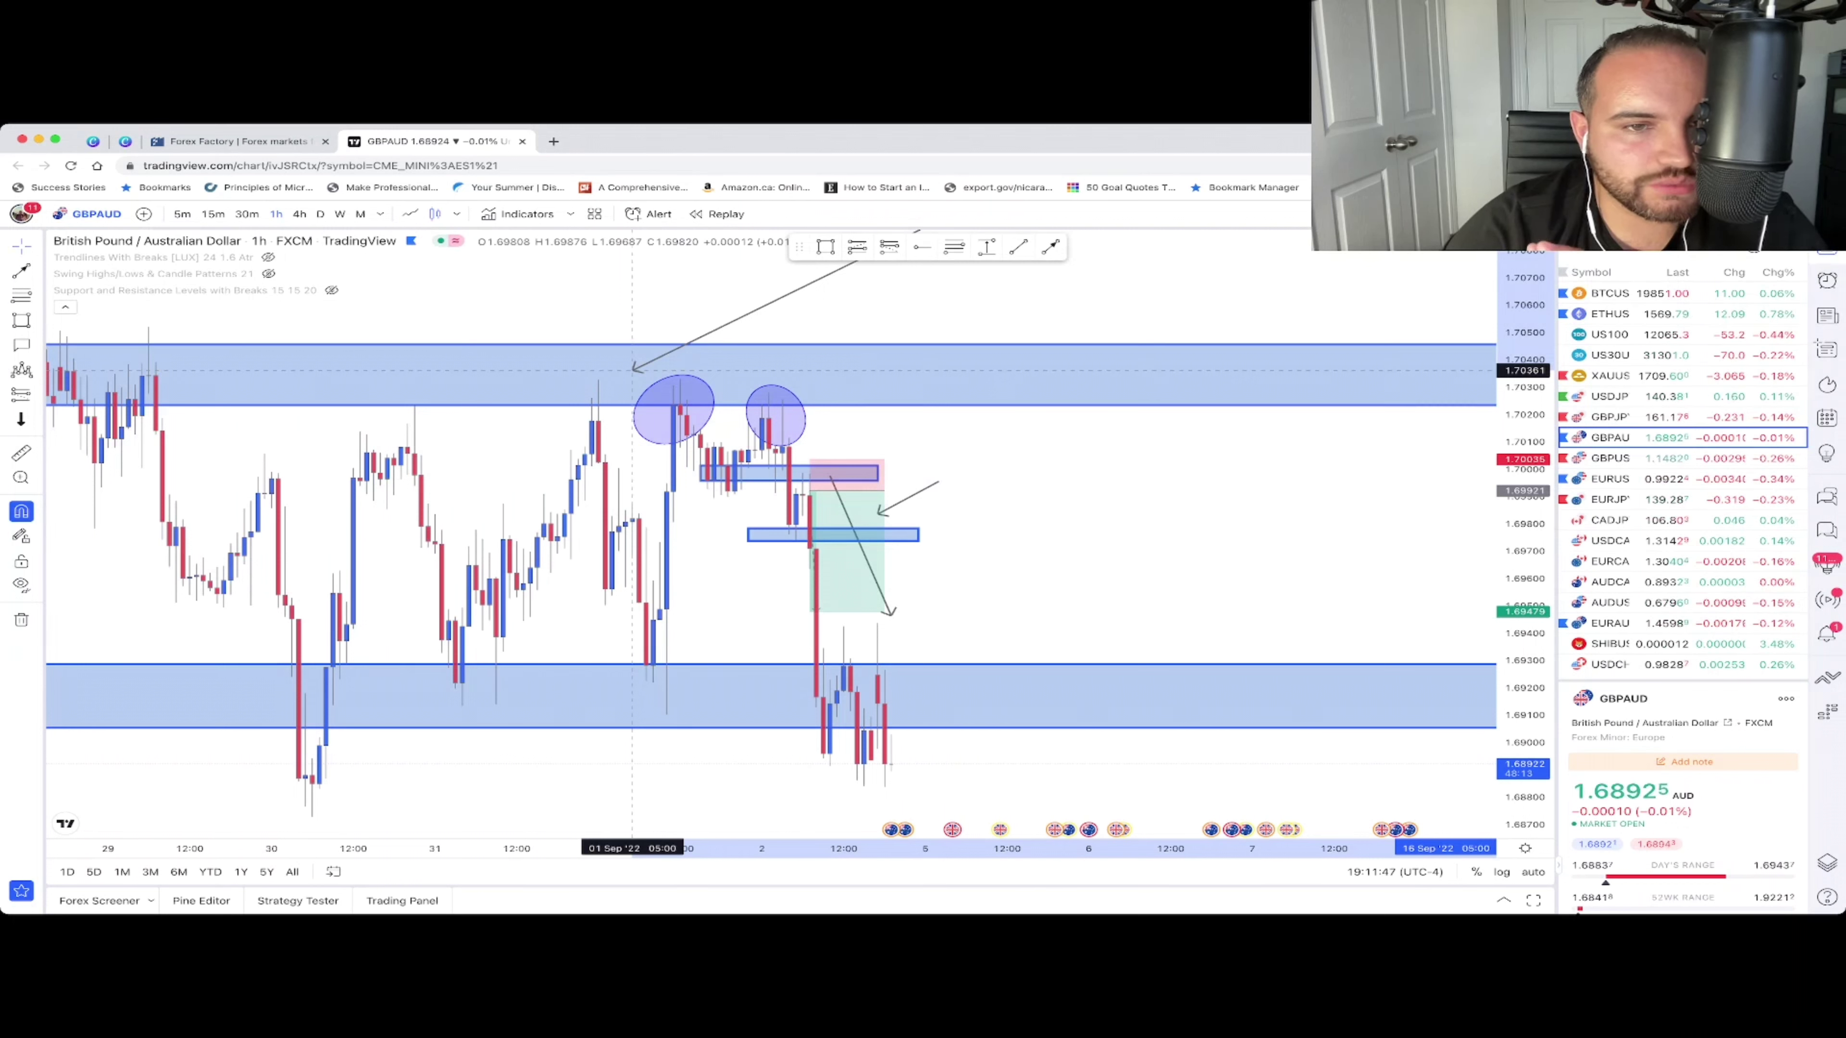
mouse_move(632, 370)
left_mouse_down()
mouse_move(1249, 363)
mouse_move(647, 358)
mouse_move(1022, 363)
mouse_move(727, 388)
mouse_move(727, 465)
mouse_move(80, 407)
mouse_move(597, 400)
mouse_move(712, 436)
mouse_move(796, 391)
left_mouse_up()
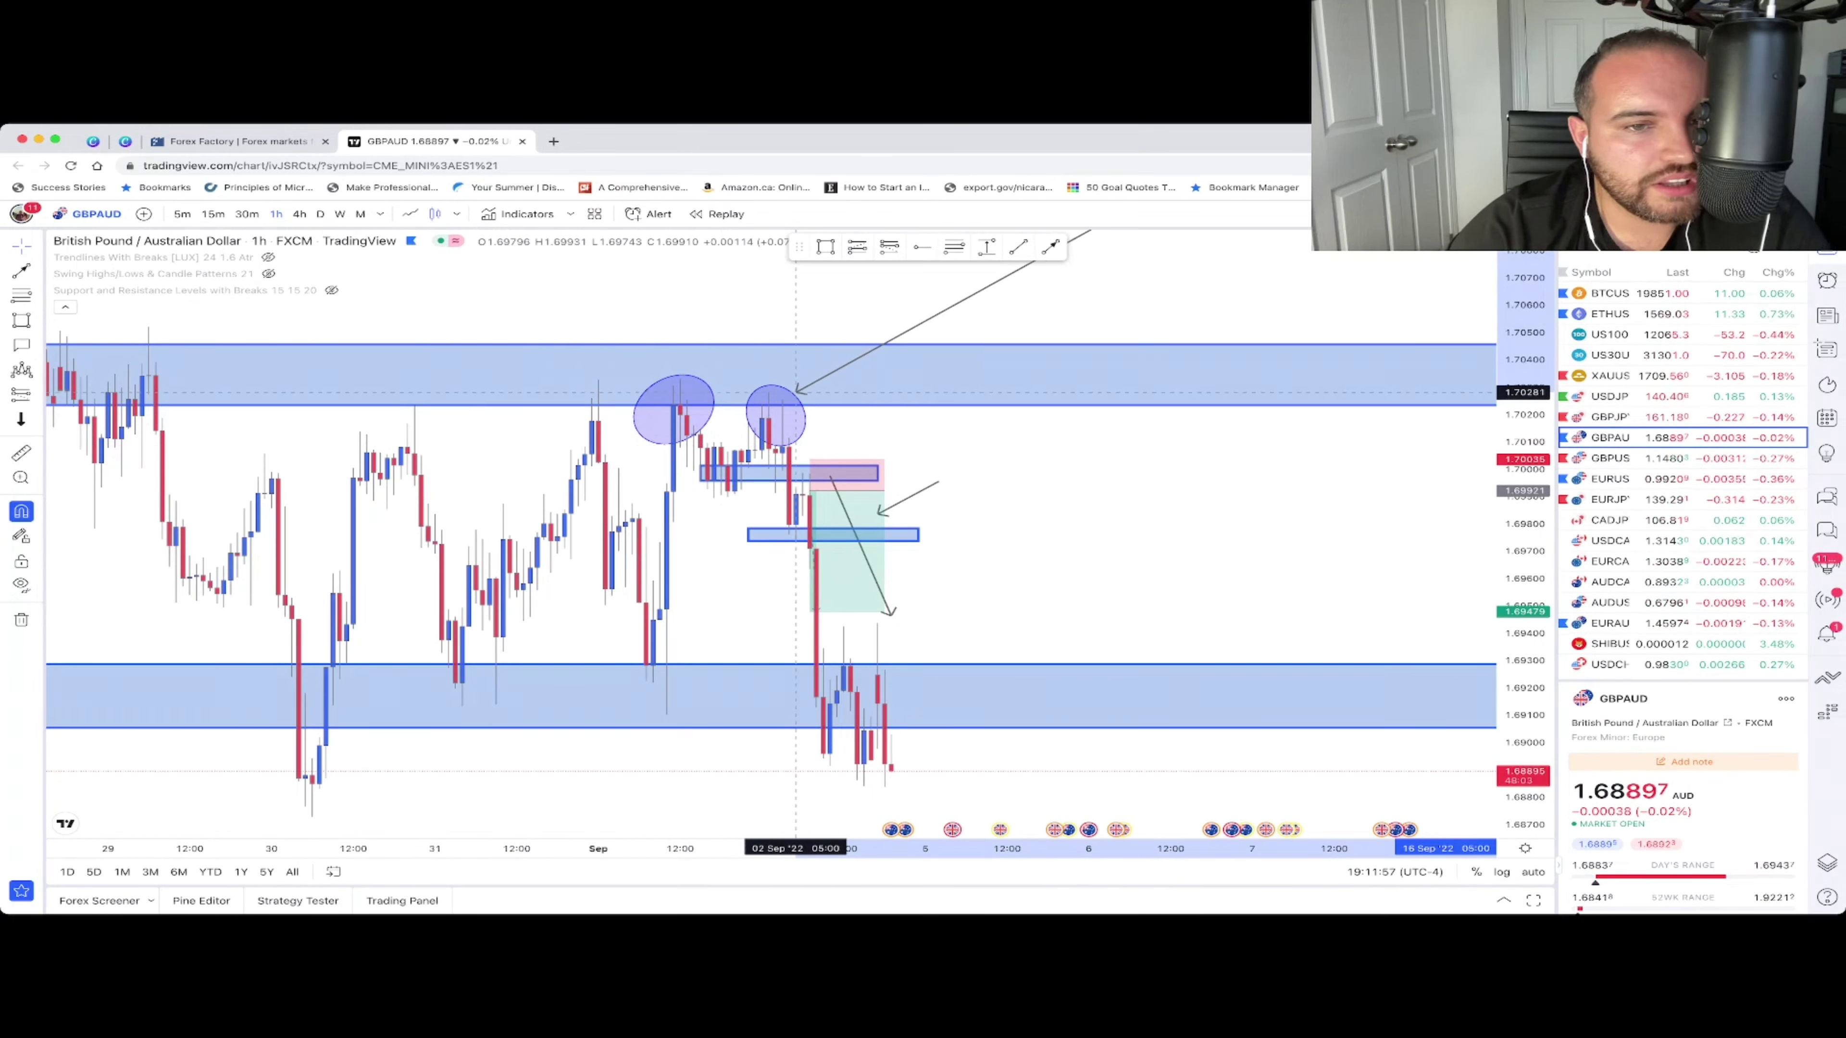
mouse_move(795, 390)
left_mouse_down()
mouse_move(667, 402)
mouse_move(748, 420)
mouse_move(714, 403)
left_mouse_up()
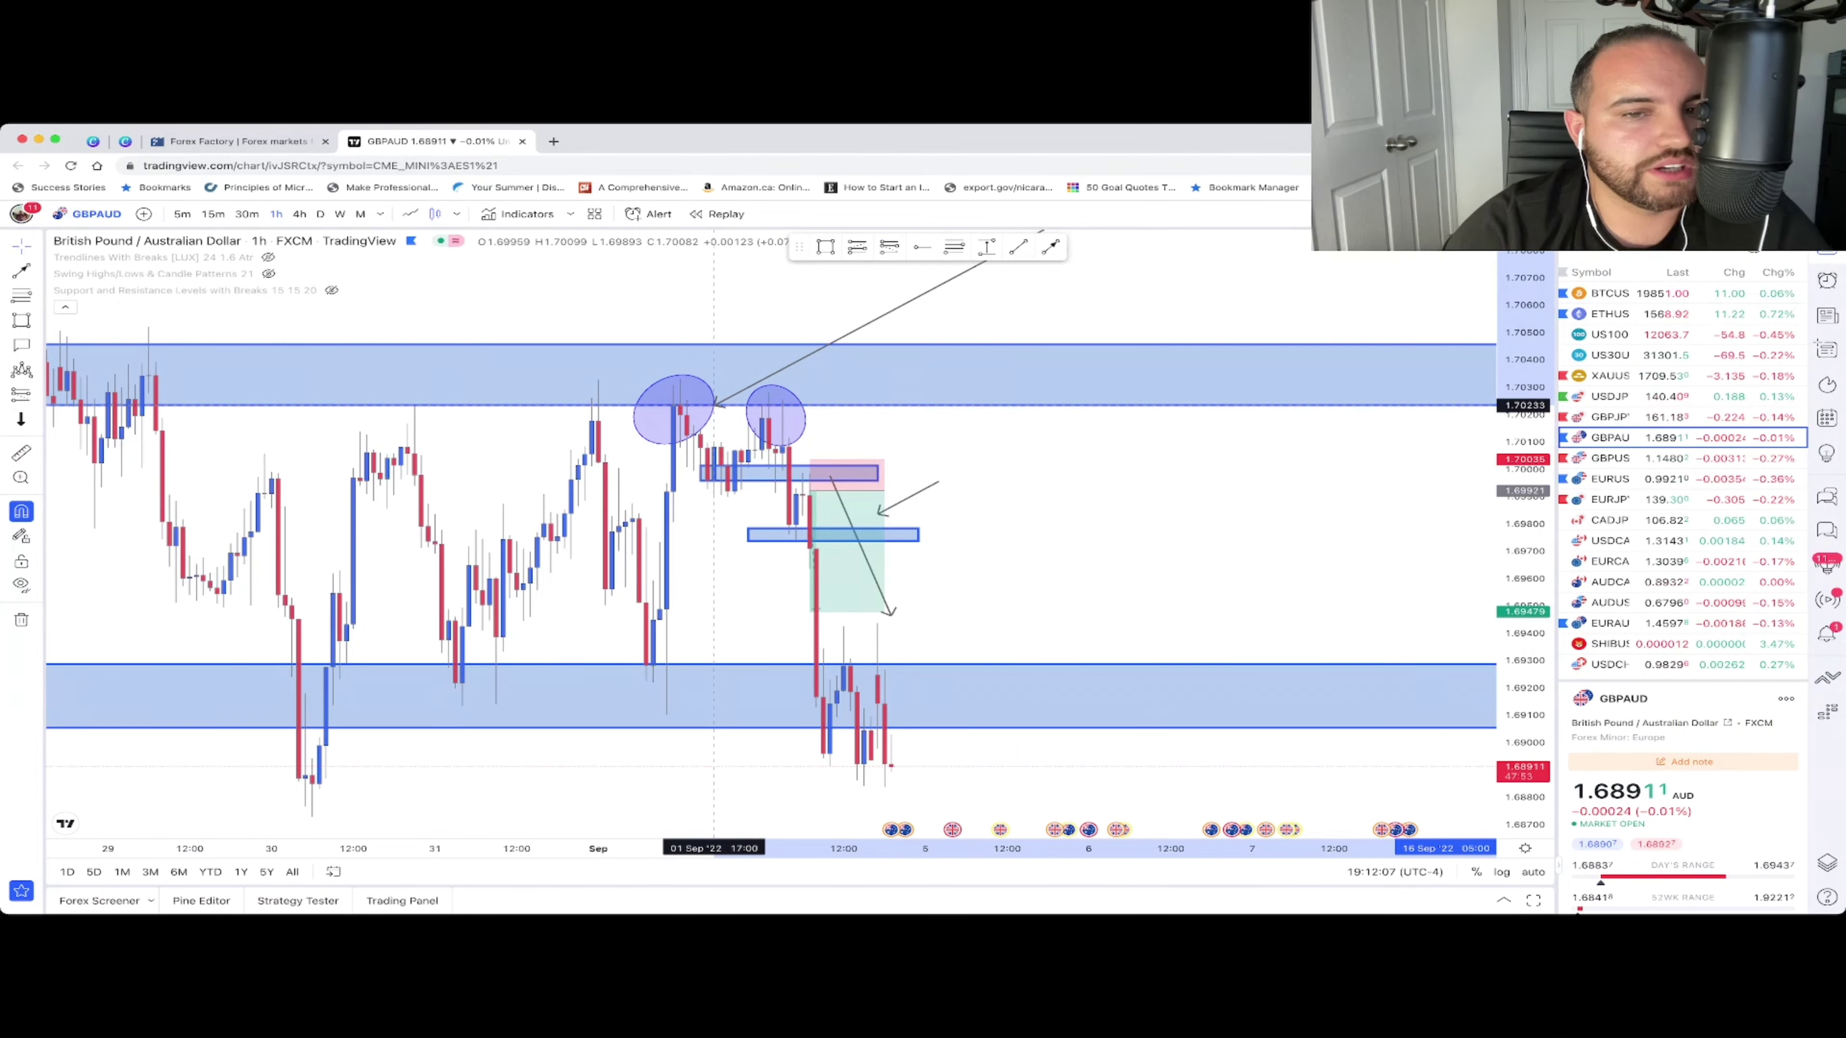
mouse_move(714, 406)
left_mouse_down()
mouse_move(722, 494)
mouse_move(796, 446)
mouse_move(796, 539)
mouse_move(728, 492)
mouse_move(705, 399)
mouse_move(704, 421)
mouse_move(709, 398)
mouse_move(799, 409)
mouse_move(811, 548)
mouse_move(789, 523)
mouse_move(812, 480)
mouse_move(814, 538)
mouse_move(823, 485)
mouse_move(793, 522)
mouse_move(806, 473)
mouse_move(789, 523)
mouse_move(809, 495)
left_mouse_up()
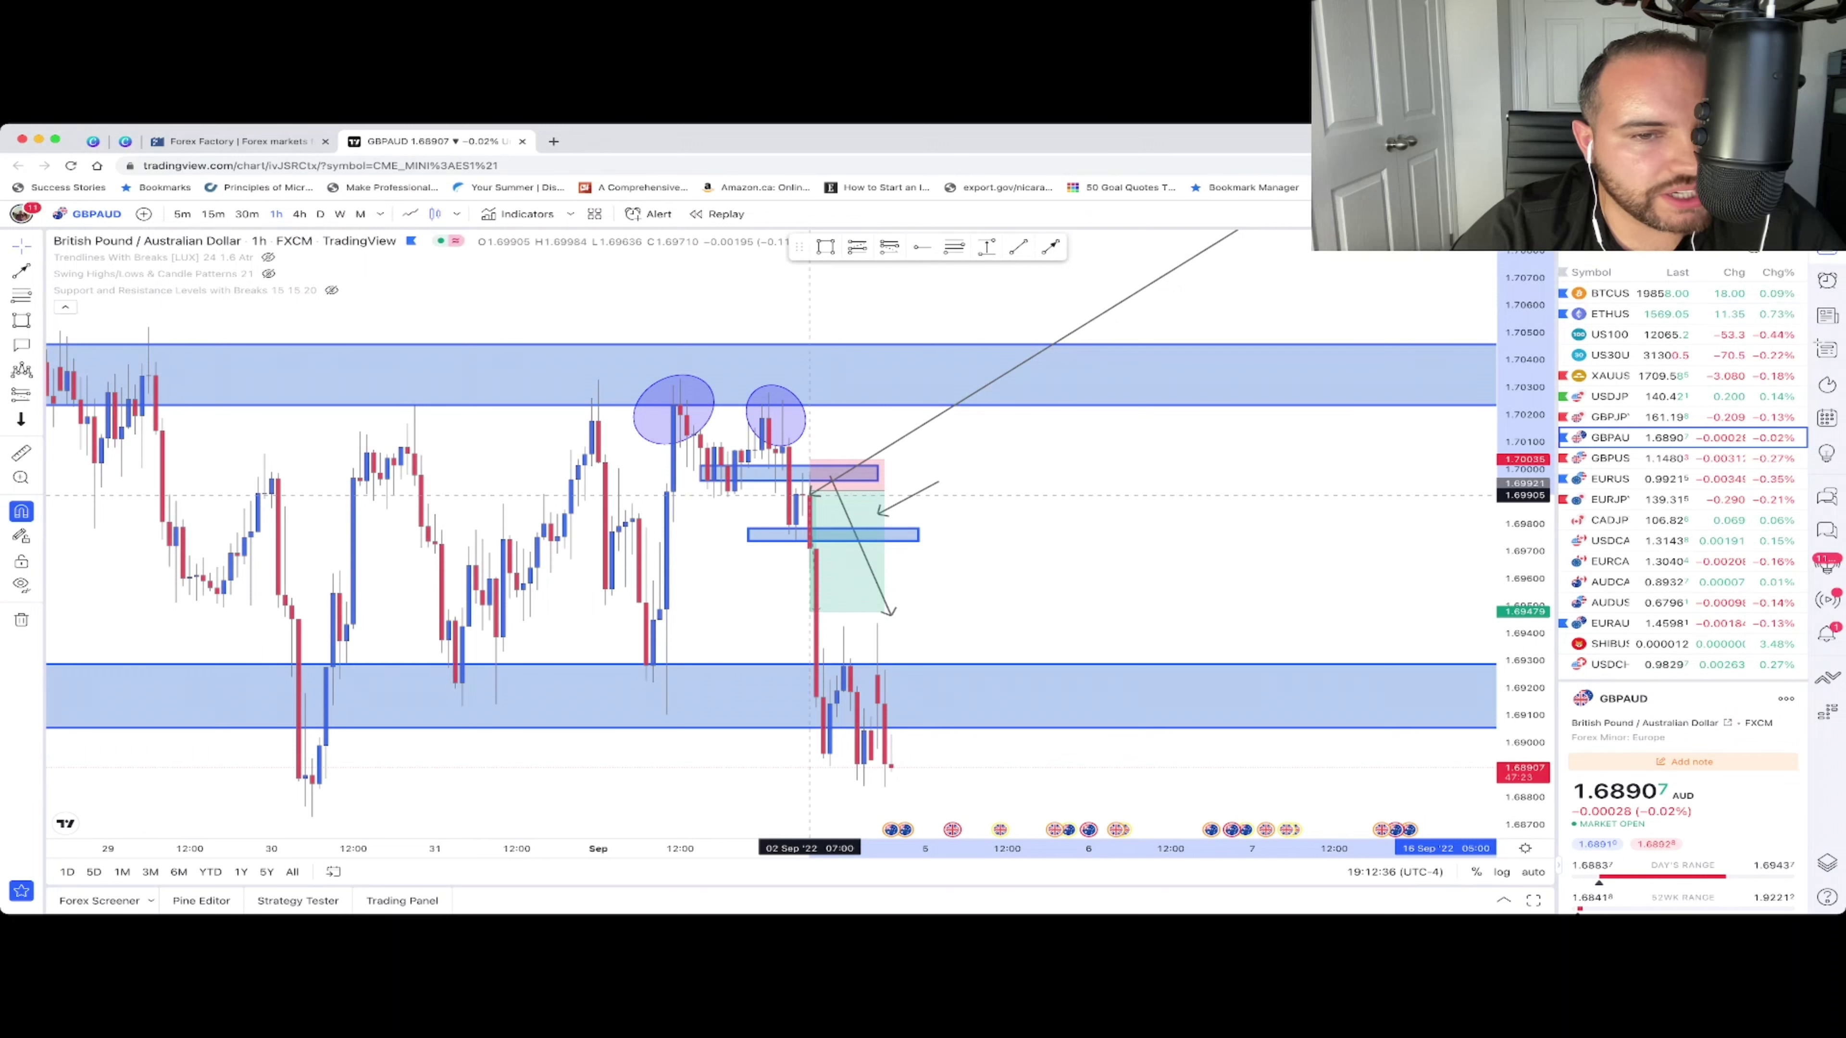
mouse_move(809, 495)
left_mouse_down()
mouse_move(790, 523)
mouse_move(899, 481)
mouse_move(782, 471)
mouse_move(823, 480)
mouse_move(810, 660)
mouse_move(466, 676)
mouse_move(653, 681)
mouse_move(494, 647)
mouse_move(842, 718)
mouse_move(848, 617)
mouse_move(843, 774)
mouse_move(836, 528)
mouse_move(823, 572)
mouse_move(847, 531)
mouse_move(822, 575)
mouse_move(843, 509)
mouse_move(832, 626)
mouse_move(816, 582)
mouse_move(836, 716)
mouse_move(879, 683)
mouse_move(918, 594)
mouse_move(872, 698)
mouse_move(796, 693)
mouse_move(918, 610)
left_mouse_up()
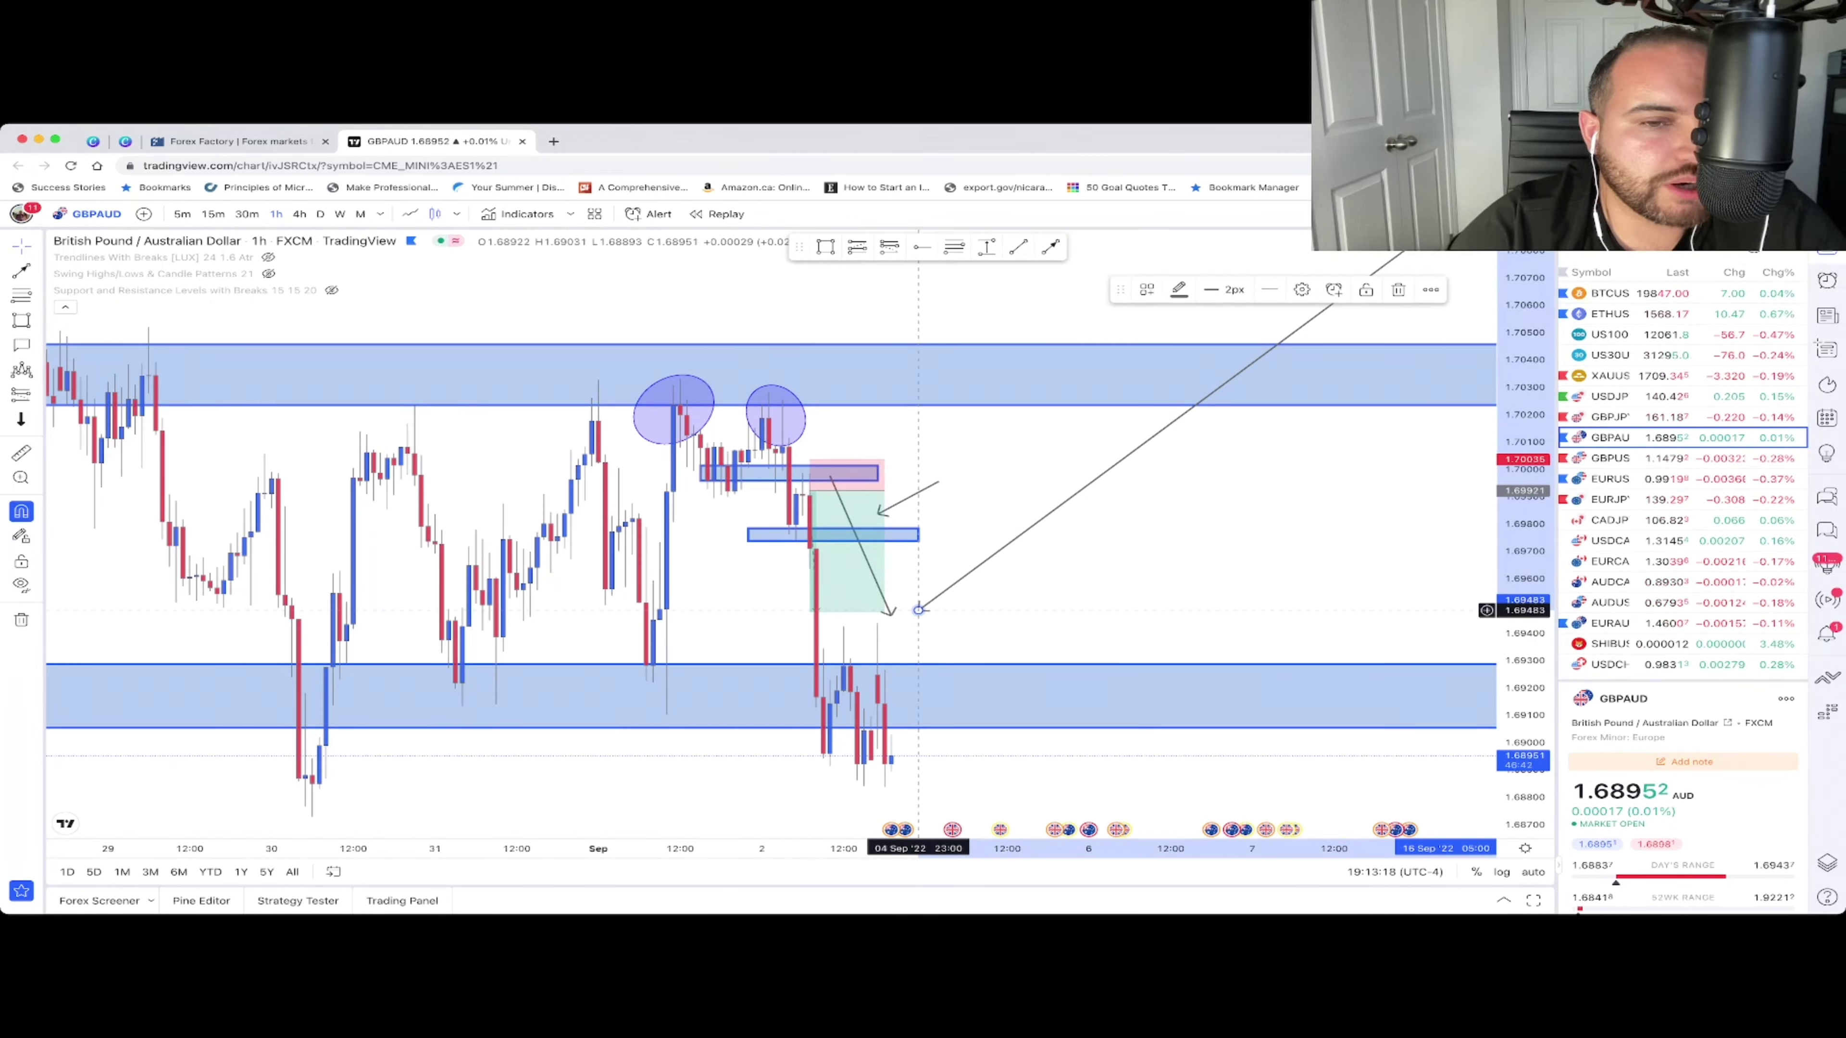
- Change to 30-minute candles and drag the long arrow's tip onto the entry candle
scroll(877, 611, "right", 5)
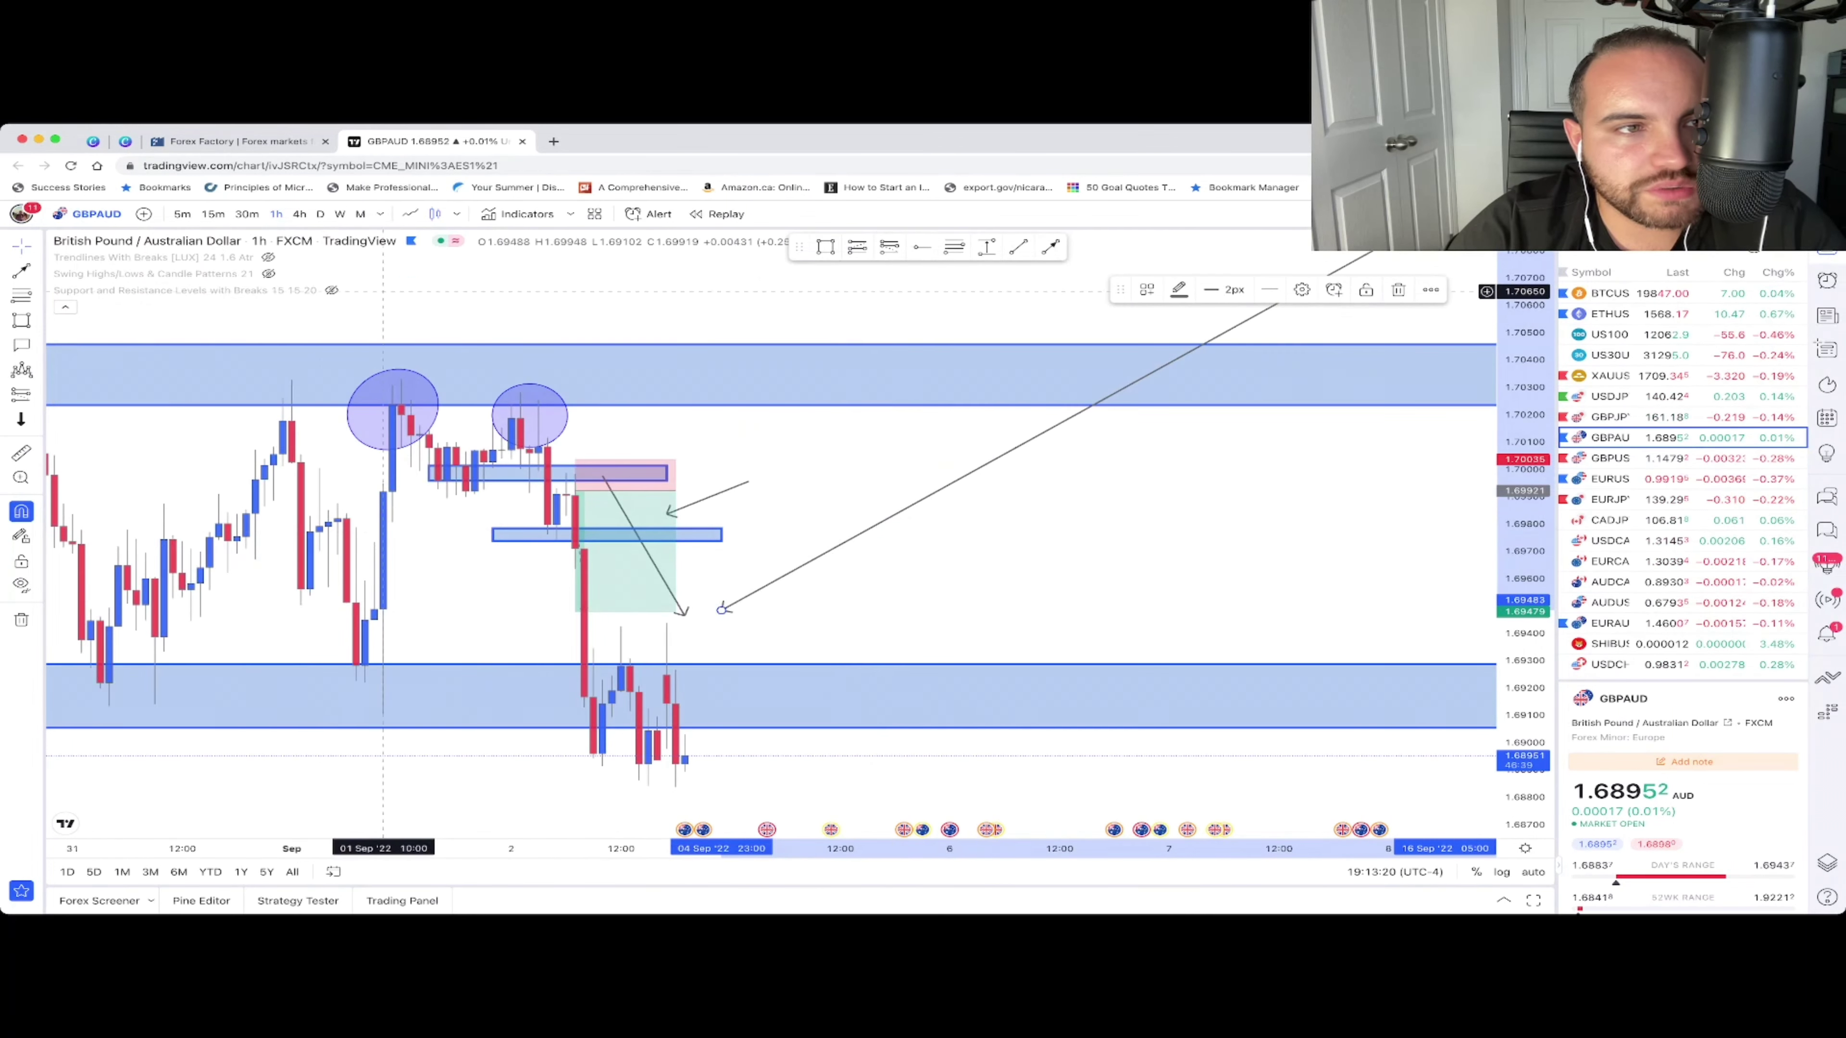
left_click(213, 214)
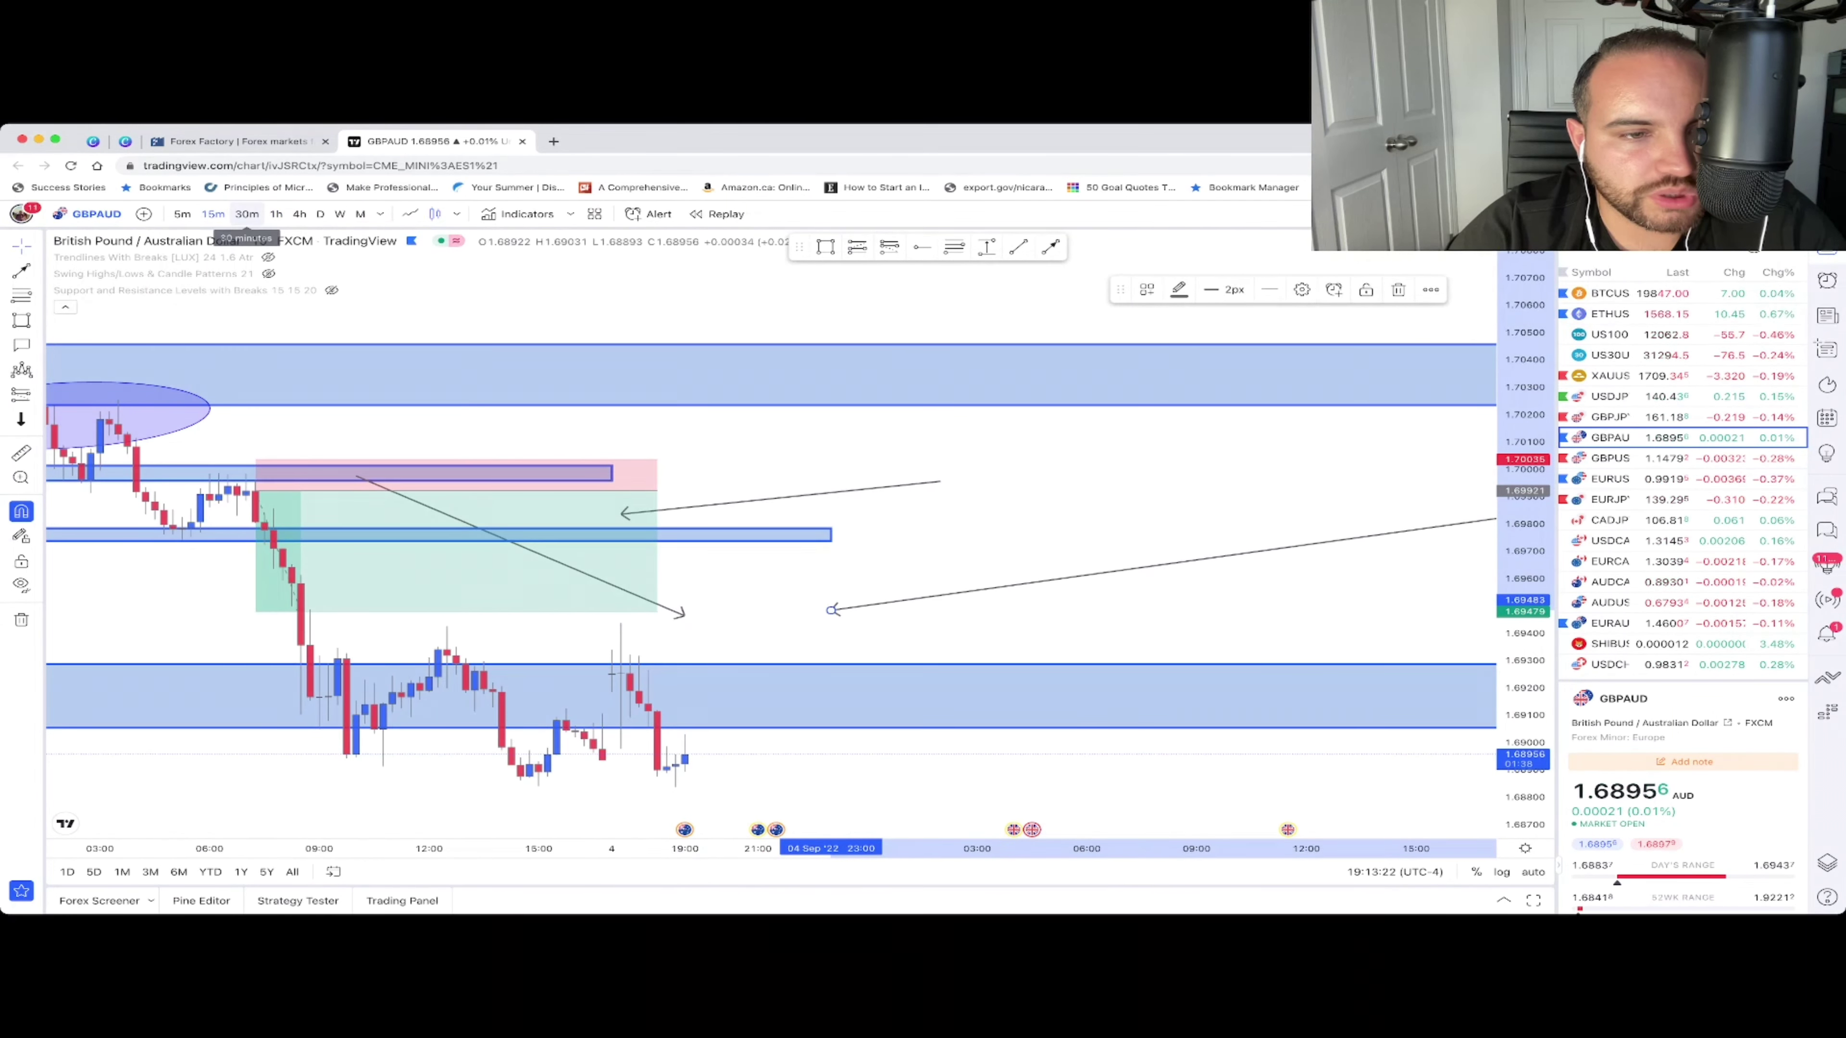
left_click(247, 213)
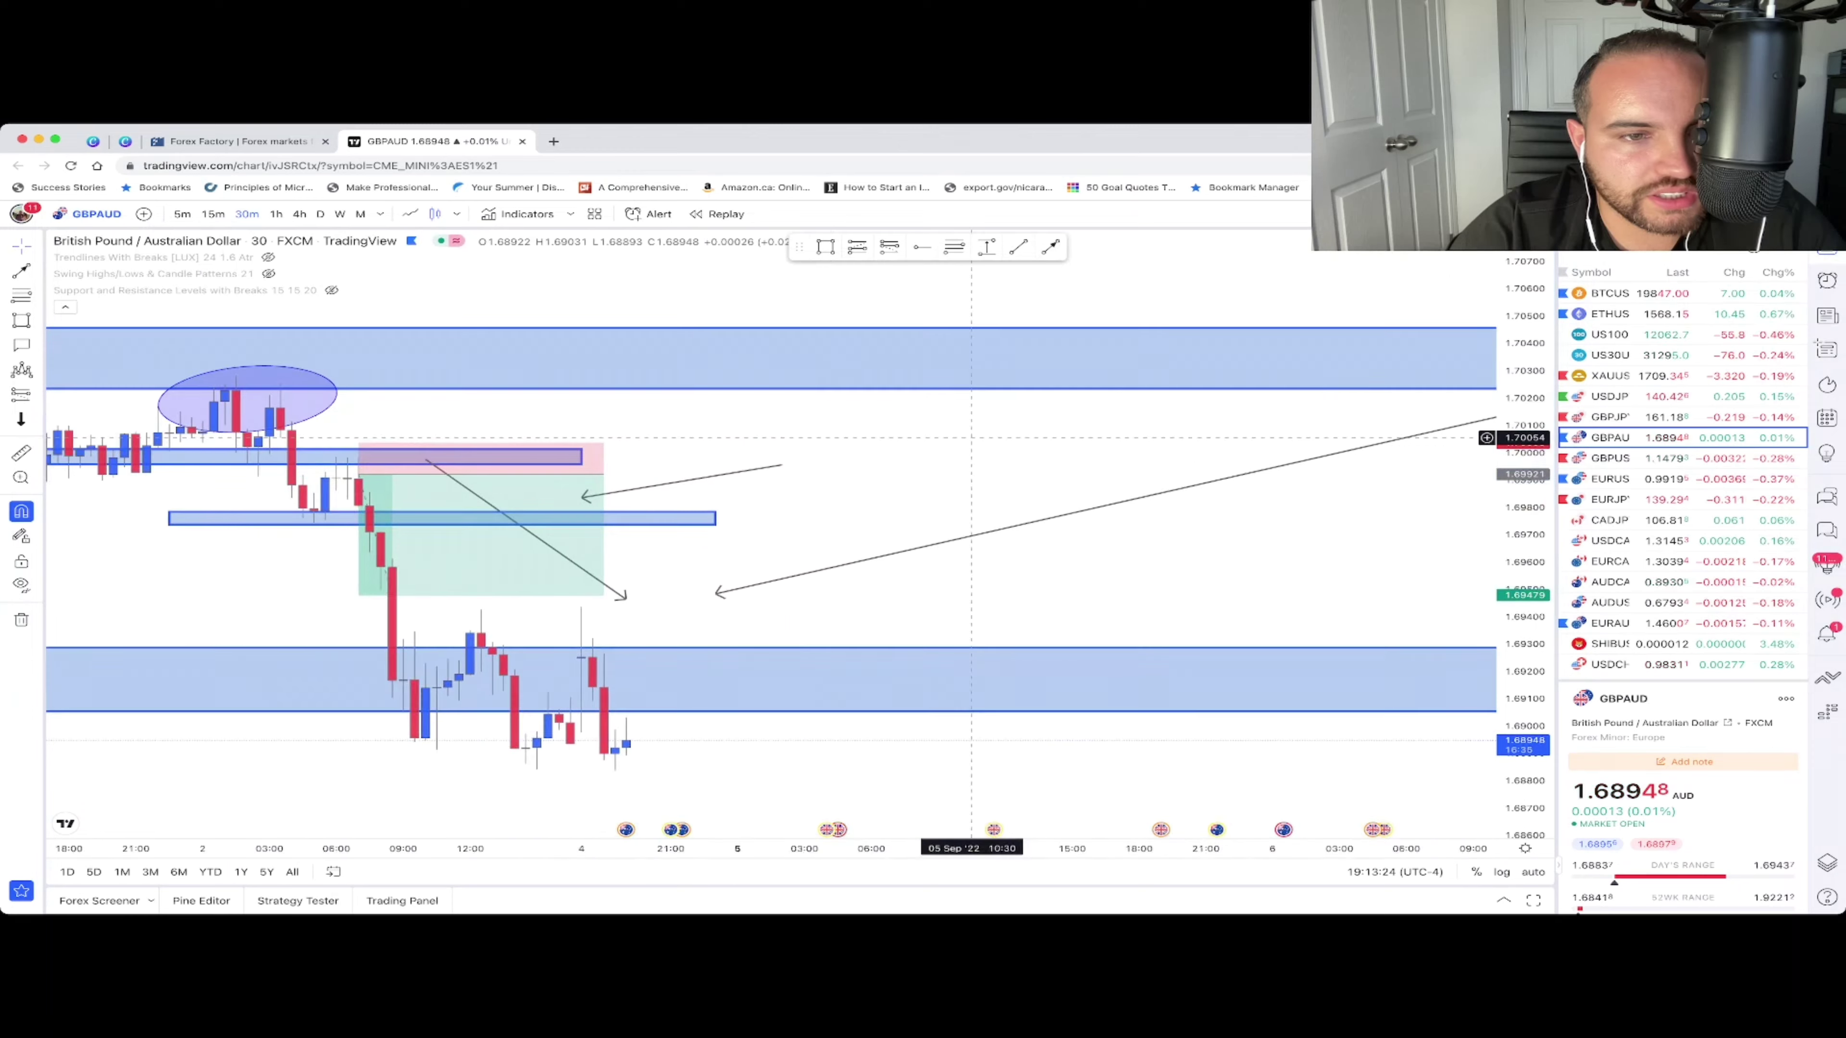
scroll(971, 437, "left", 5)
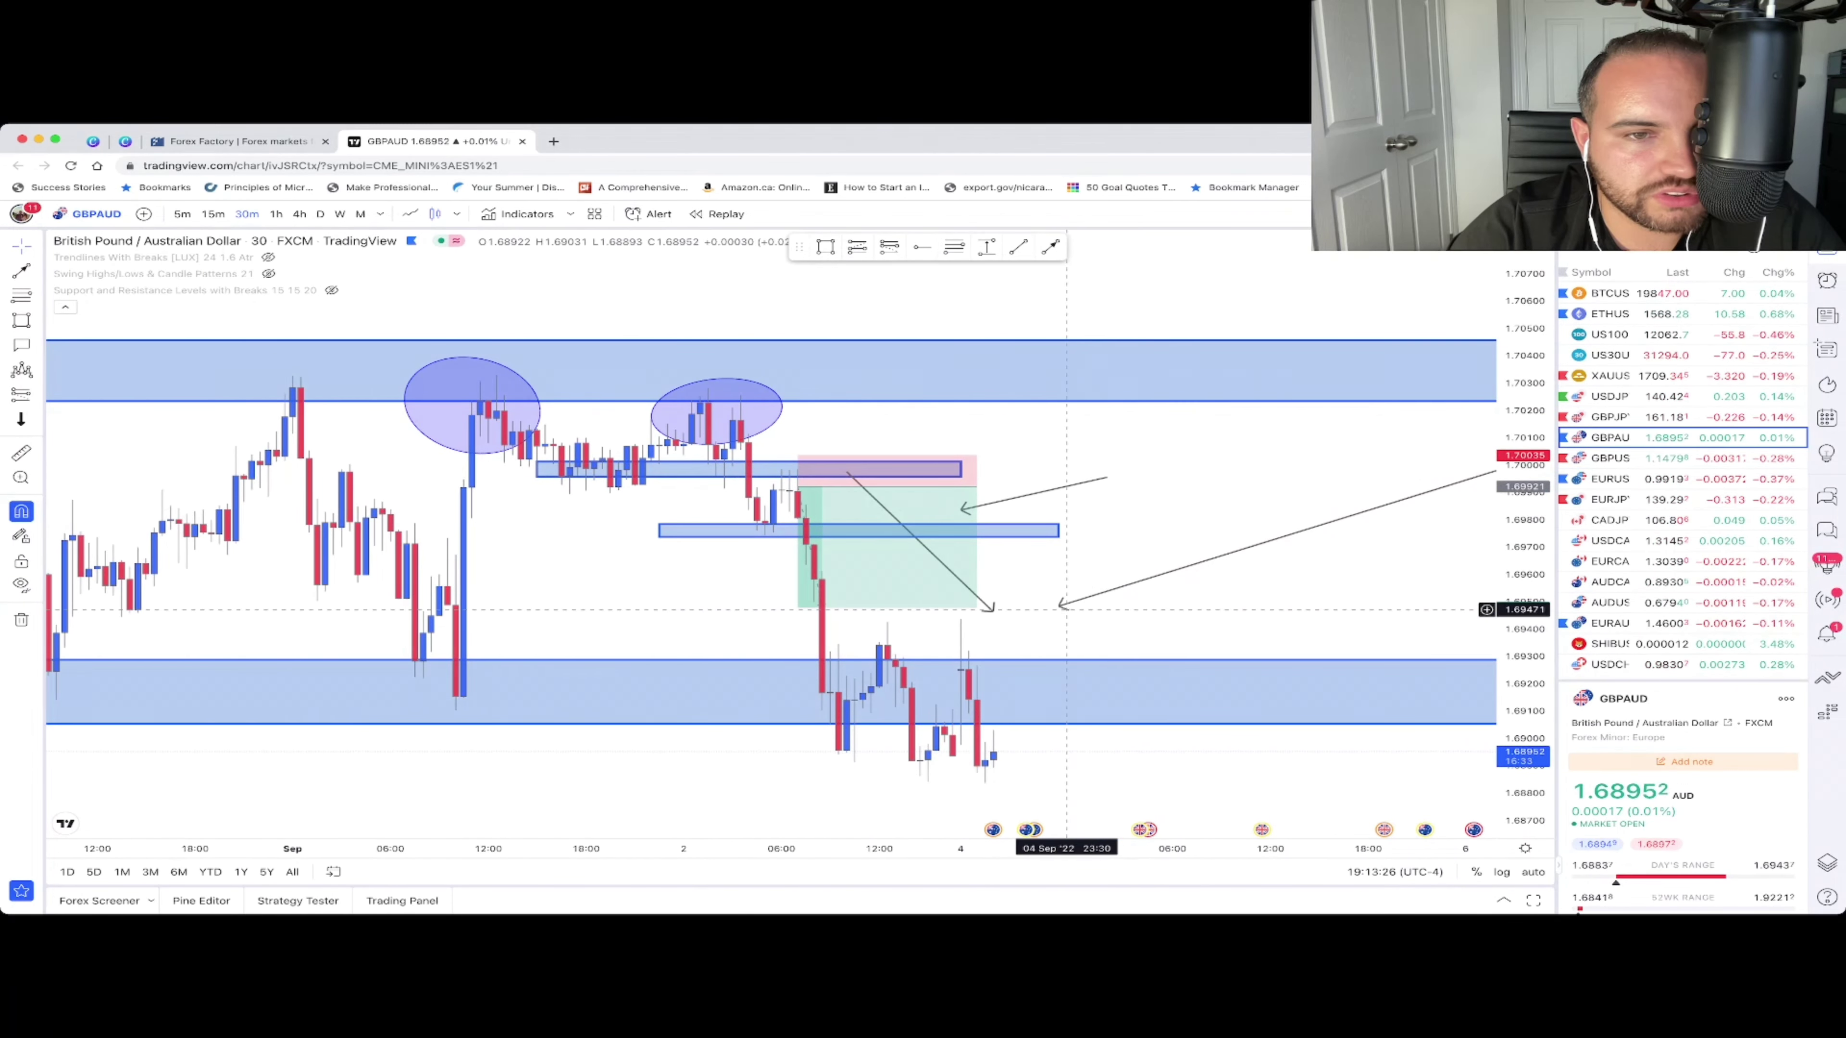
left_click_drag(1067, 609, 797, 518)
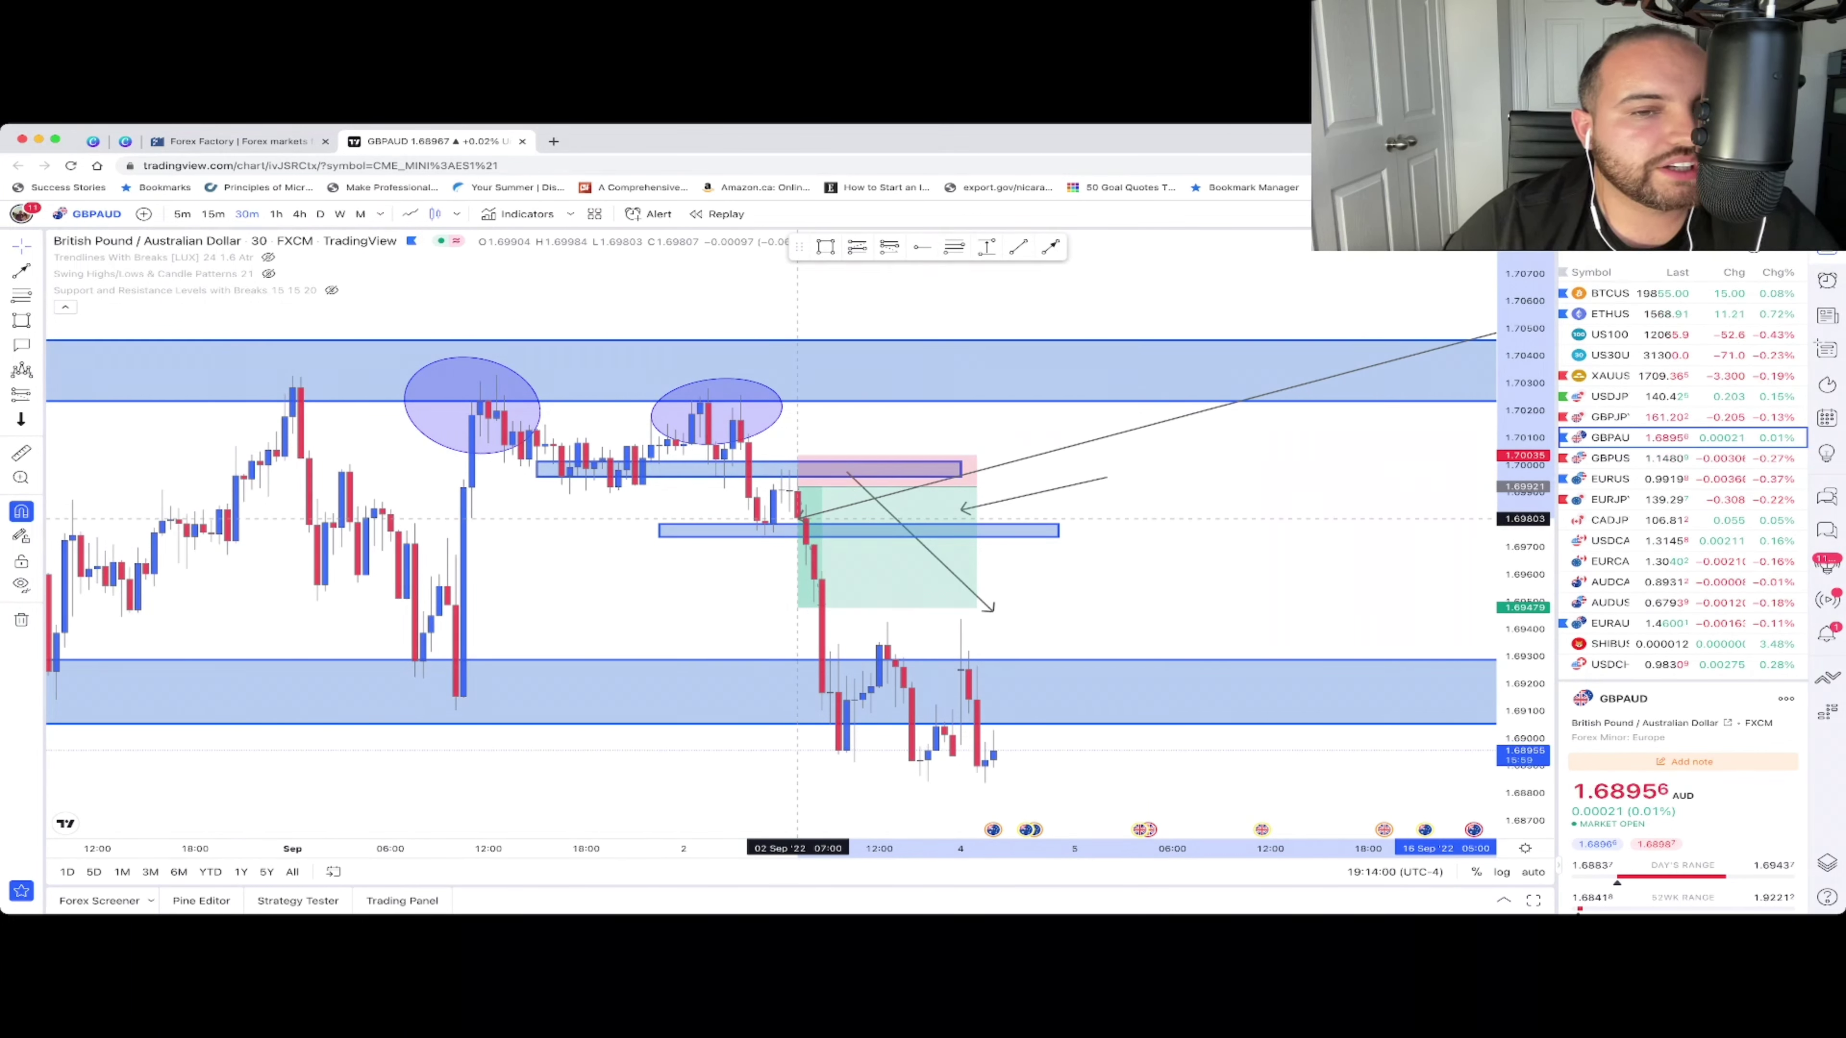
- Move the long arrow's tip down and right beside the short position box, then deselect it
left_click_drag(797, 518, 797, 518)
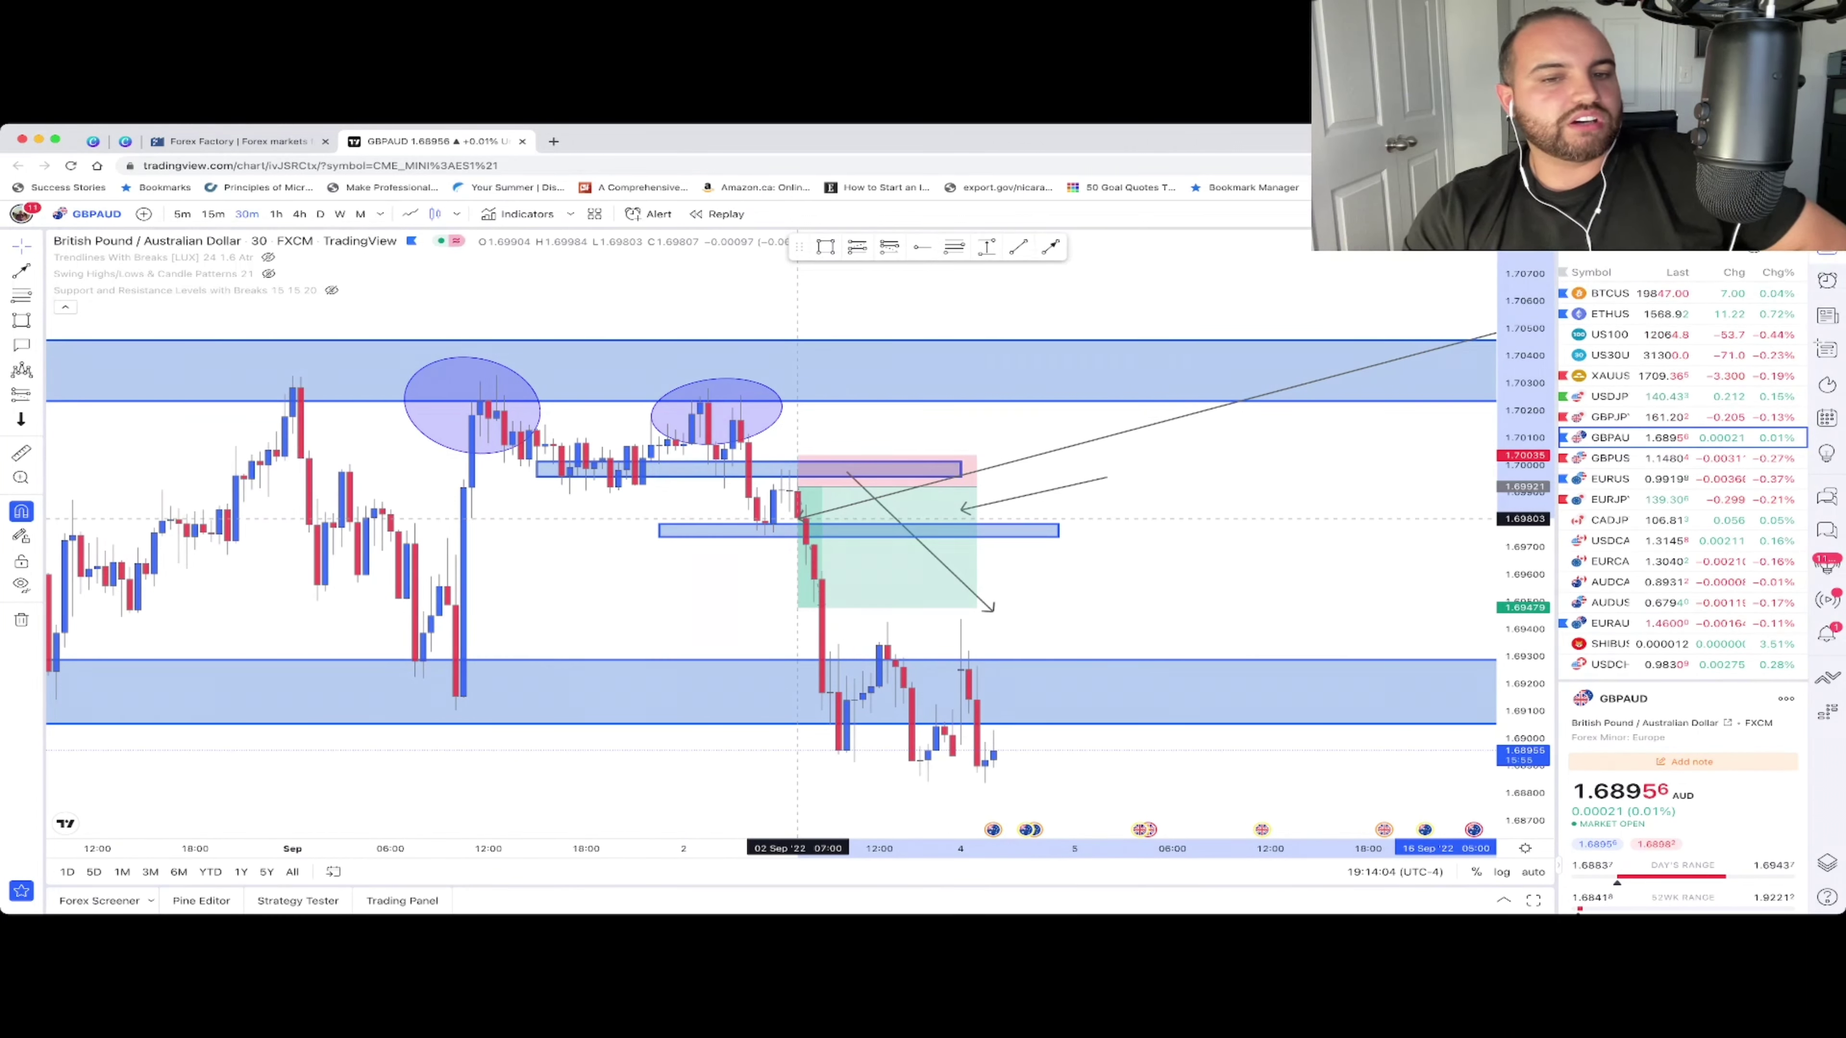
left_click_drag(797, 517, 814, 579)
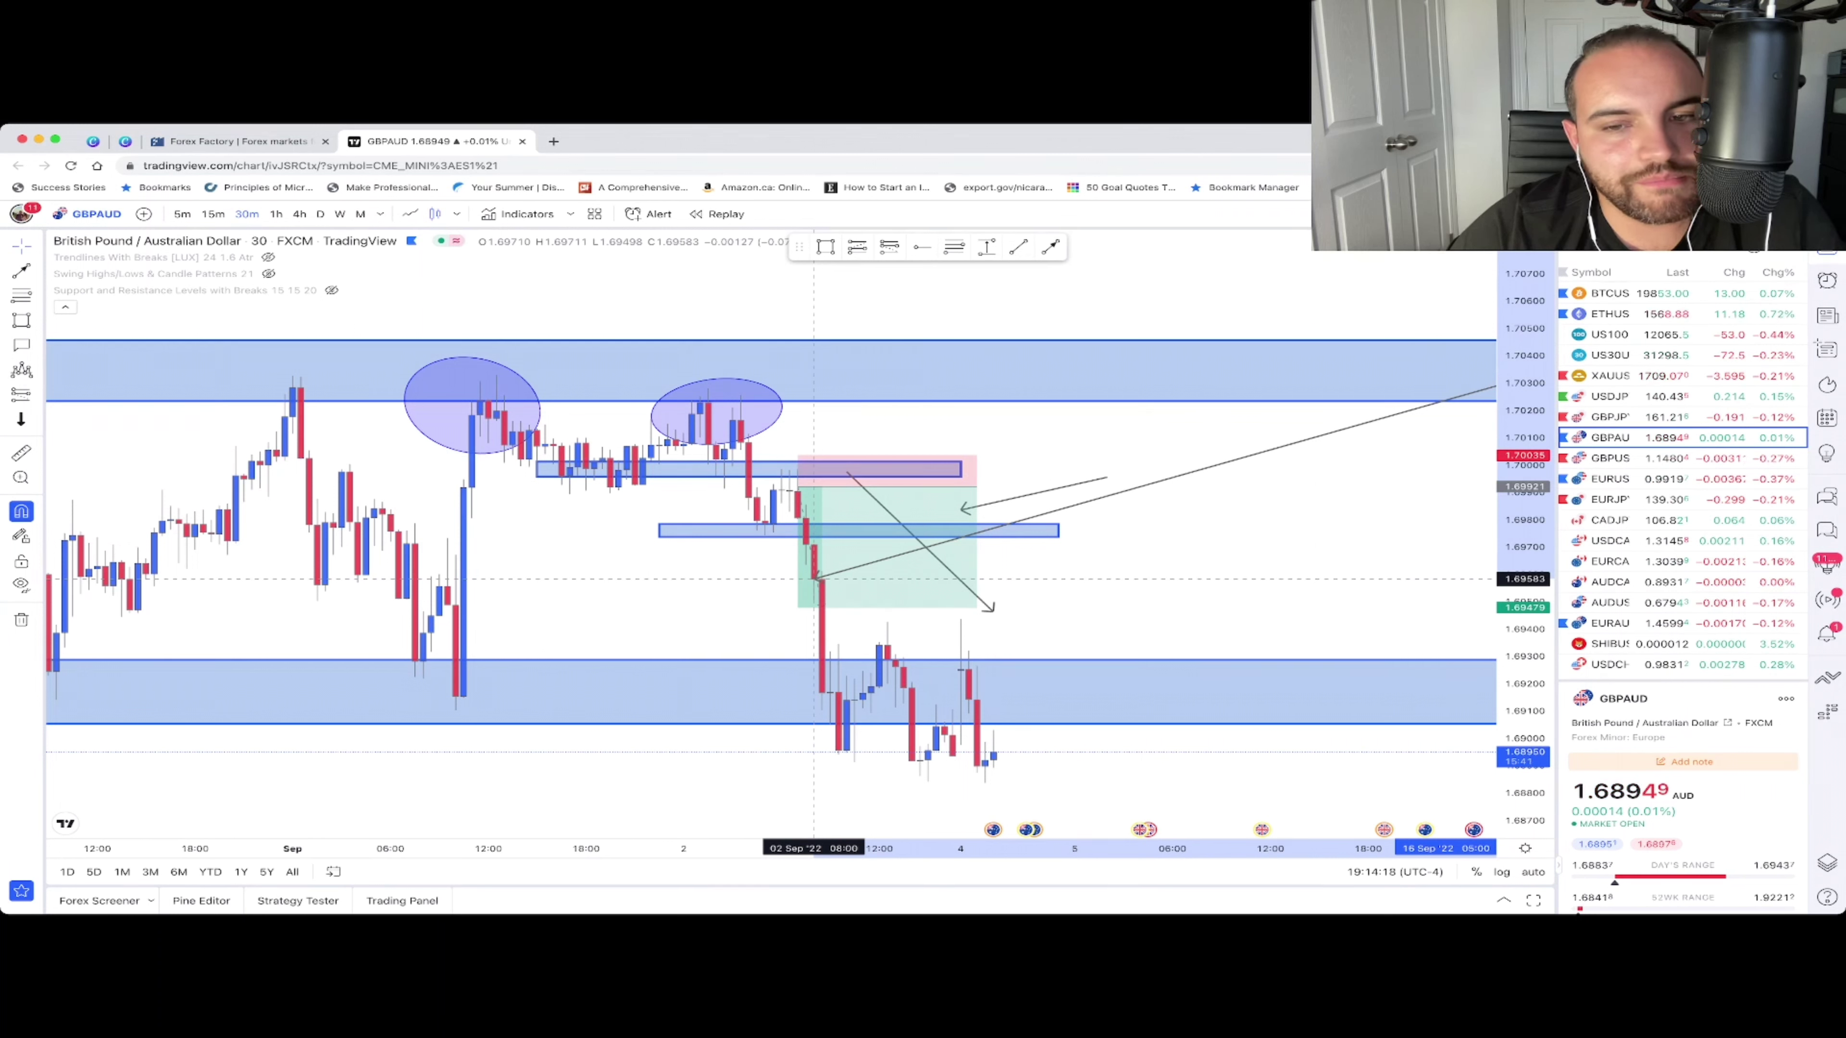
left_click_drag(814, 580, 1073, 566)
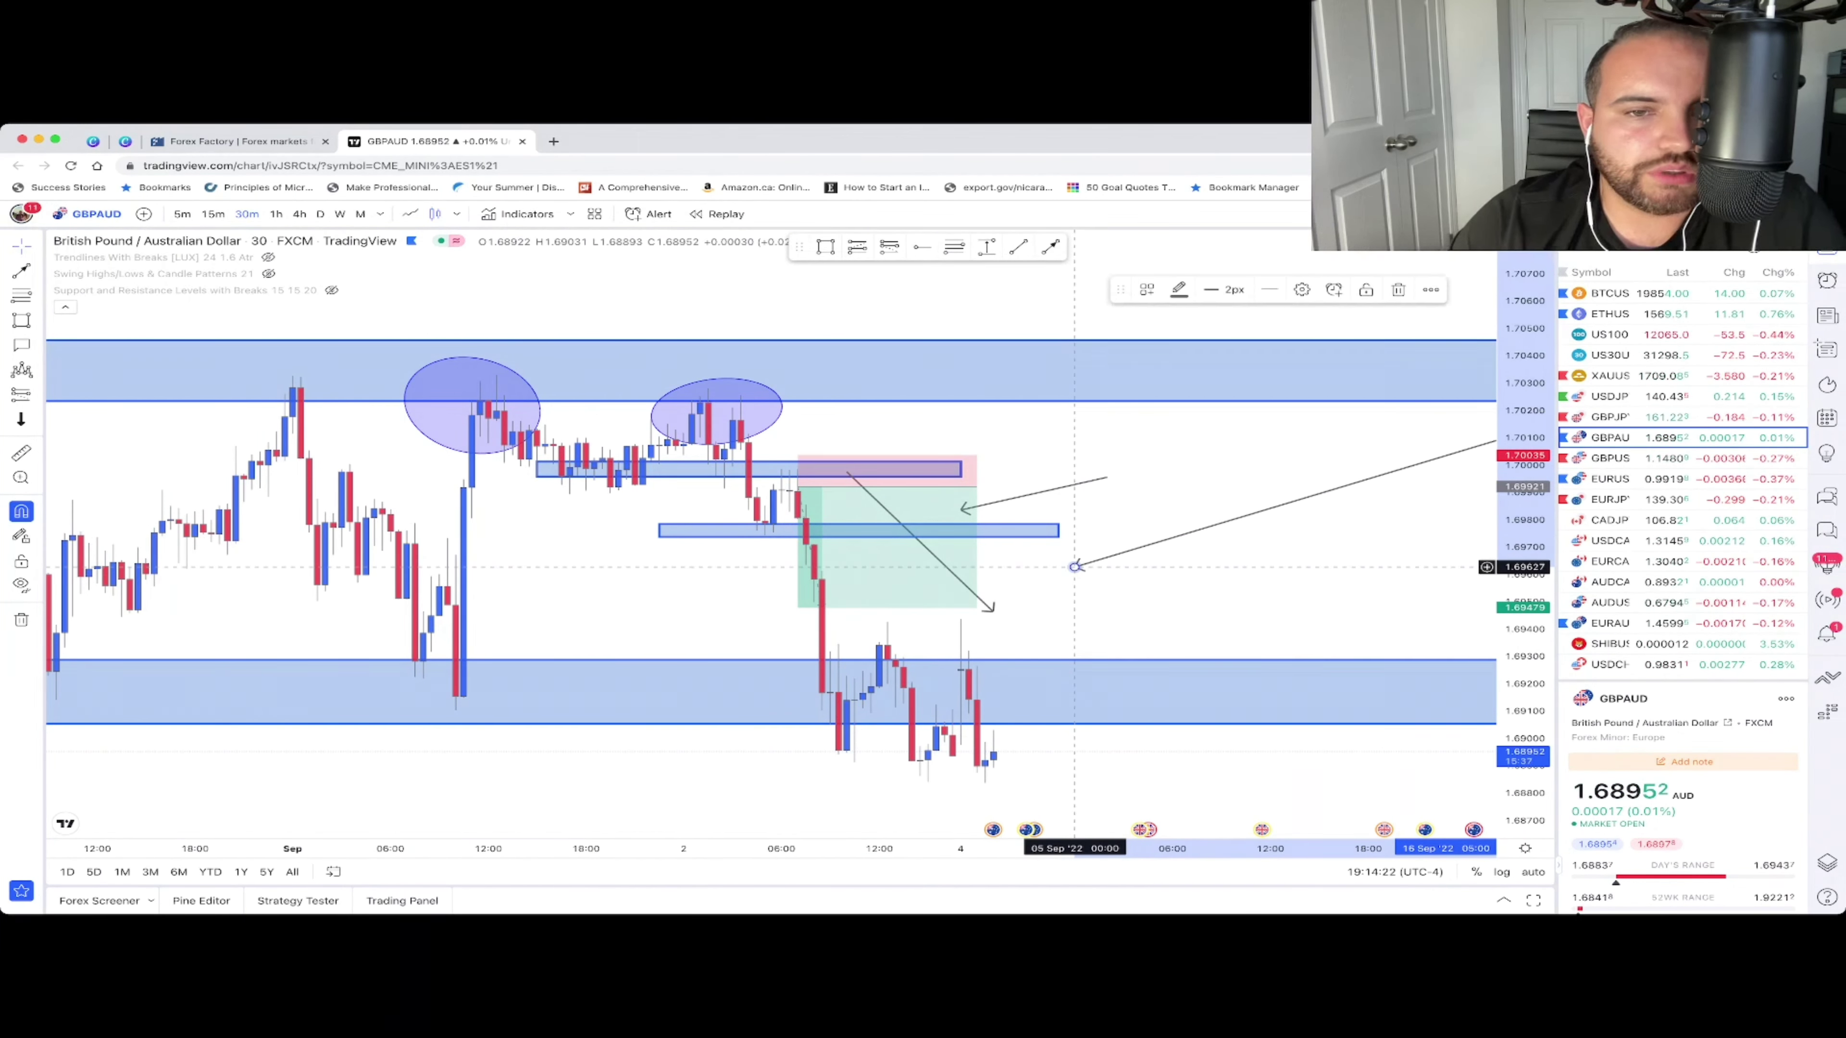
left_click(1207, 537)
scroll(1207, 536, "down", 5)
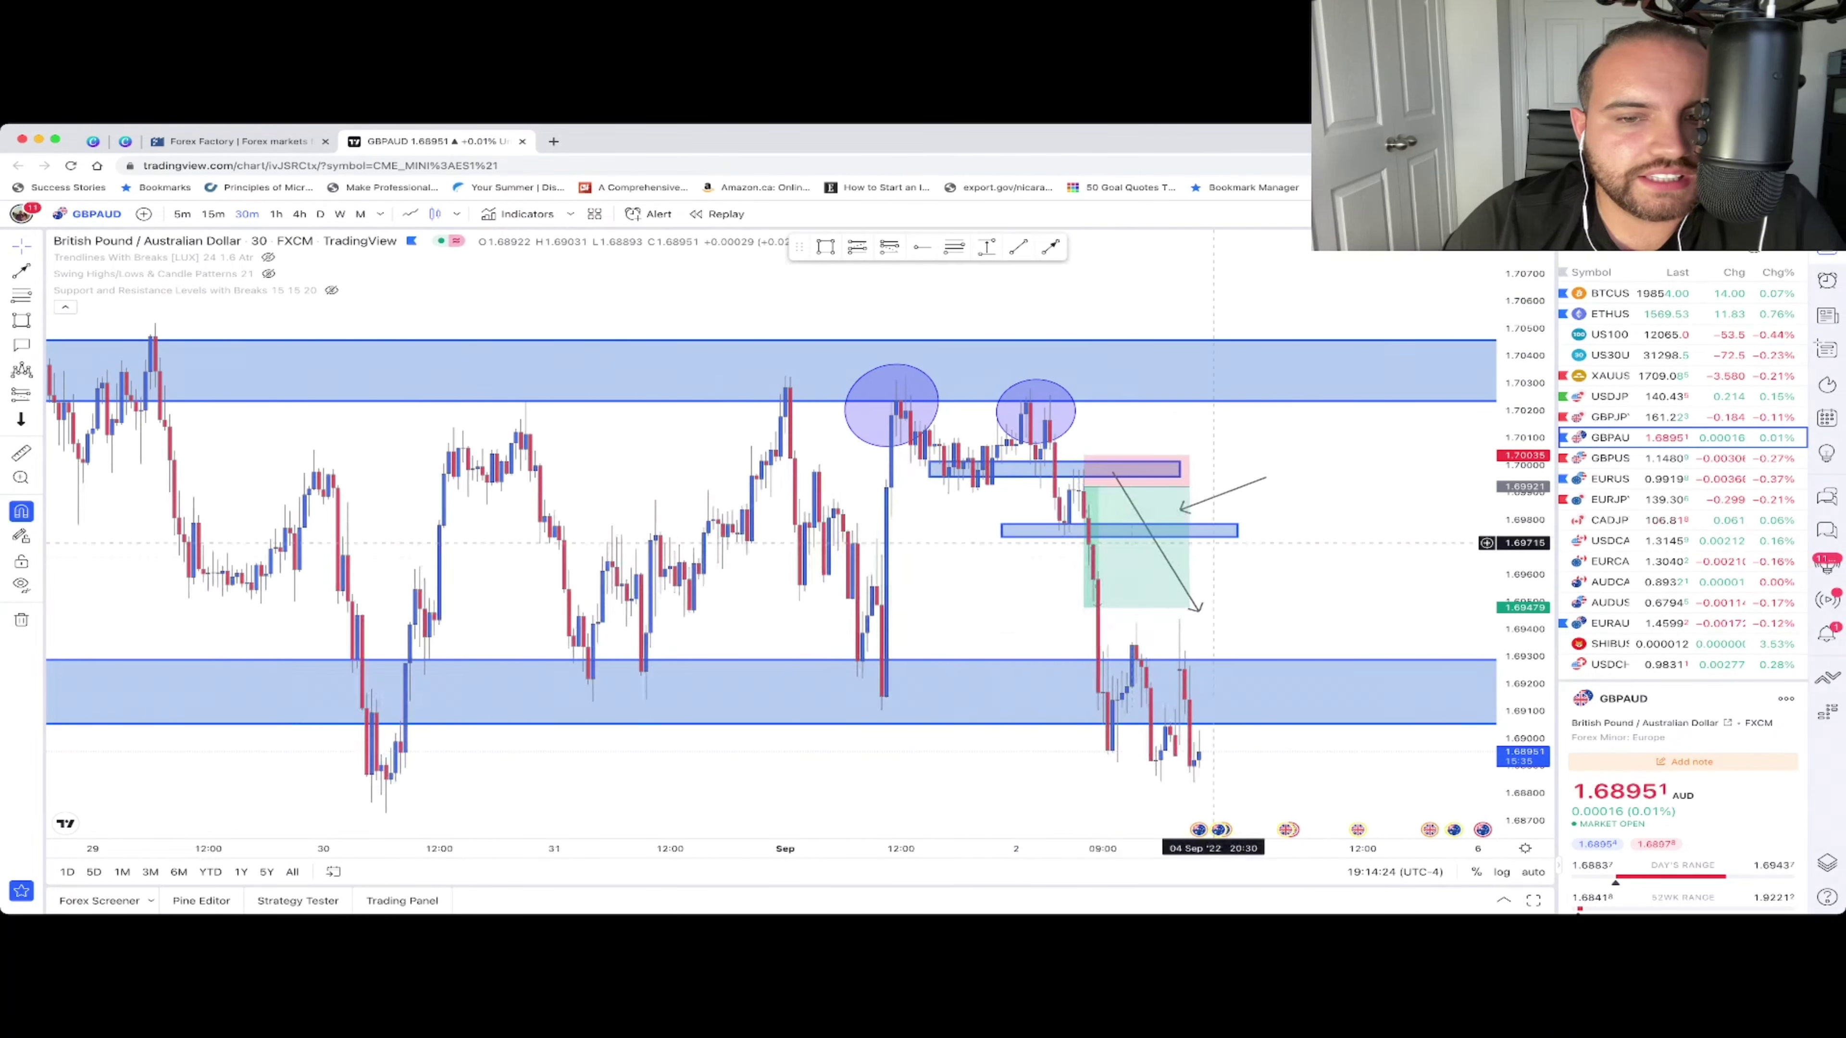
scroll(1207, 537, "up", 3)
scroll(1207, 537, "up", 3)
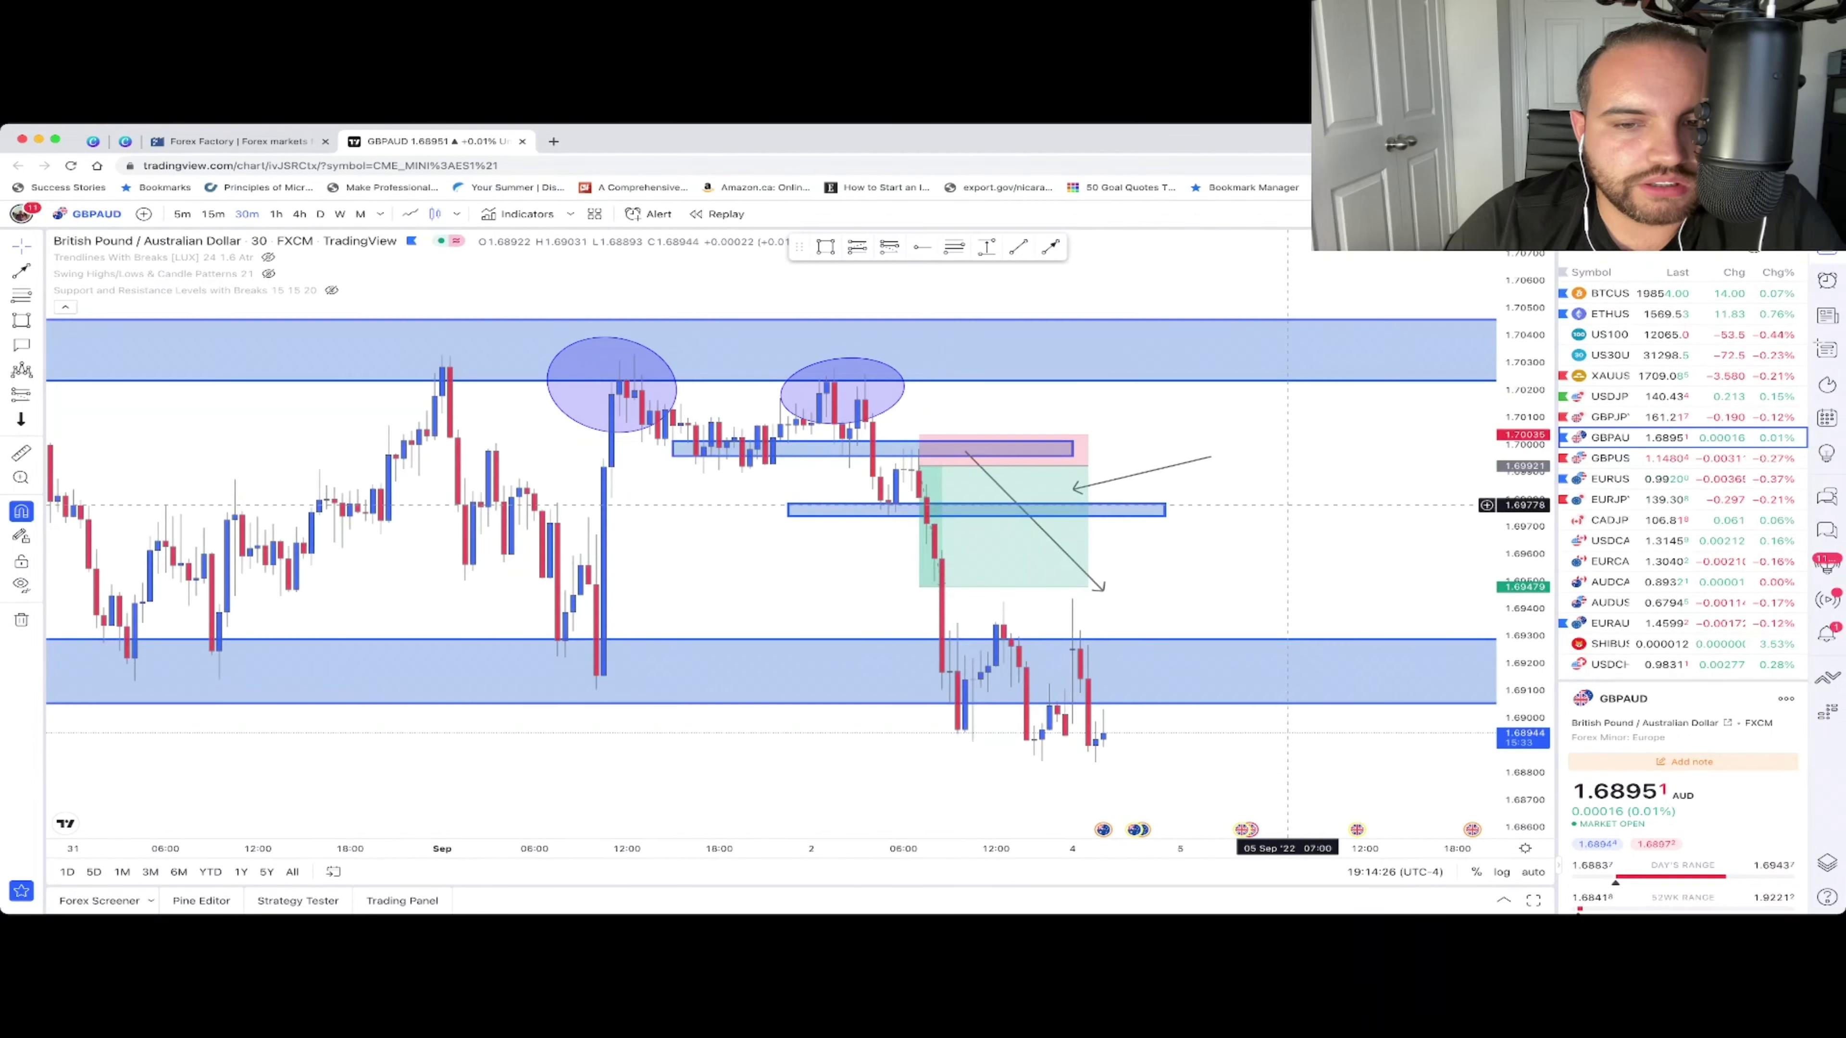
- Drag the short position's target down into the lower blue support zone, a 0.57% move
left_click(935, 549)
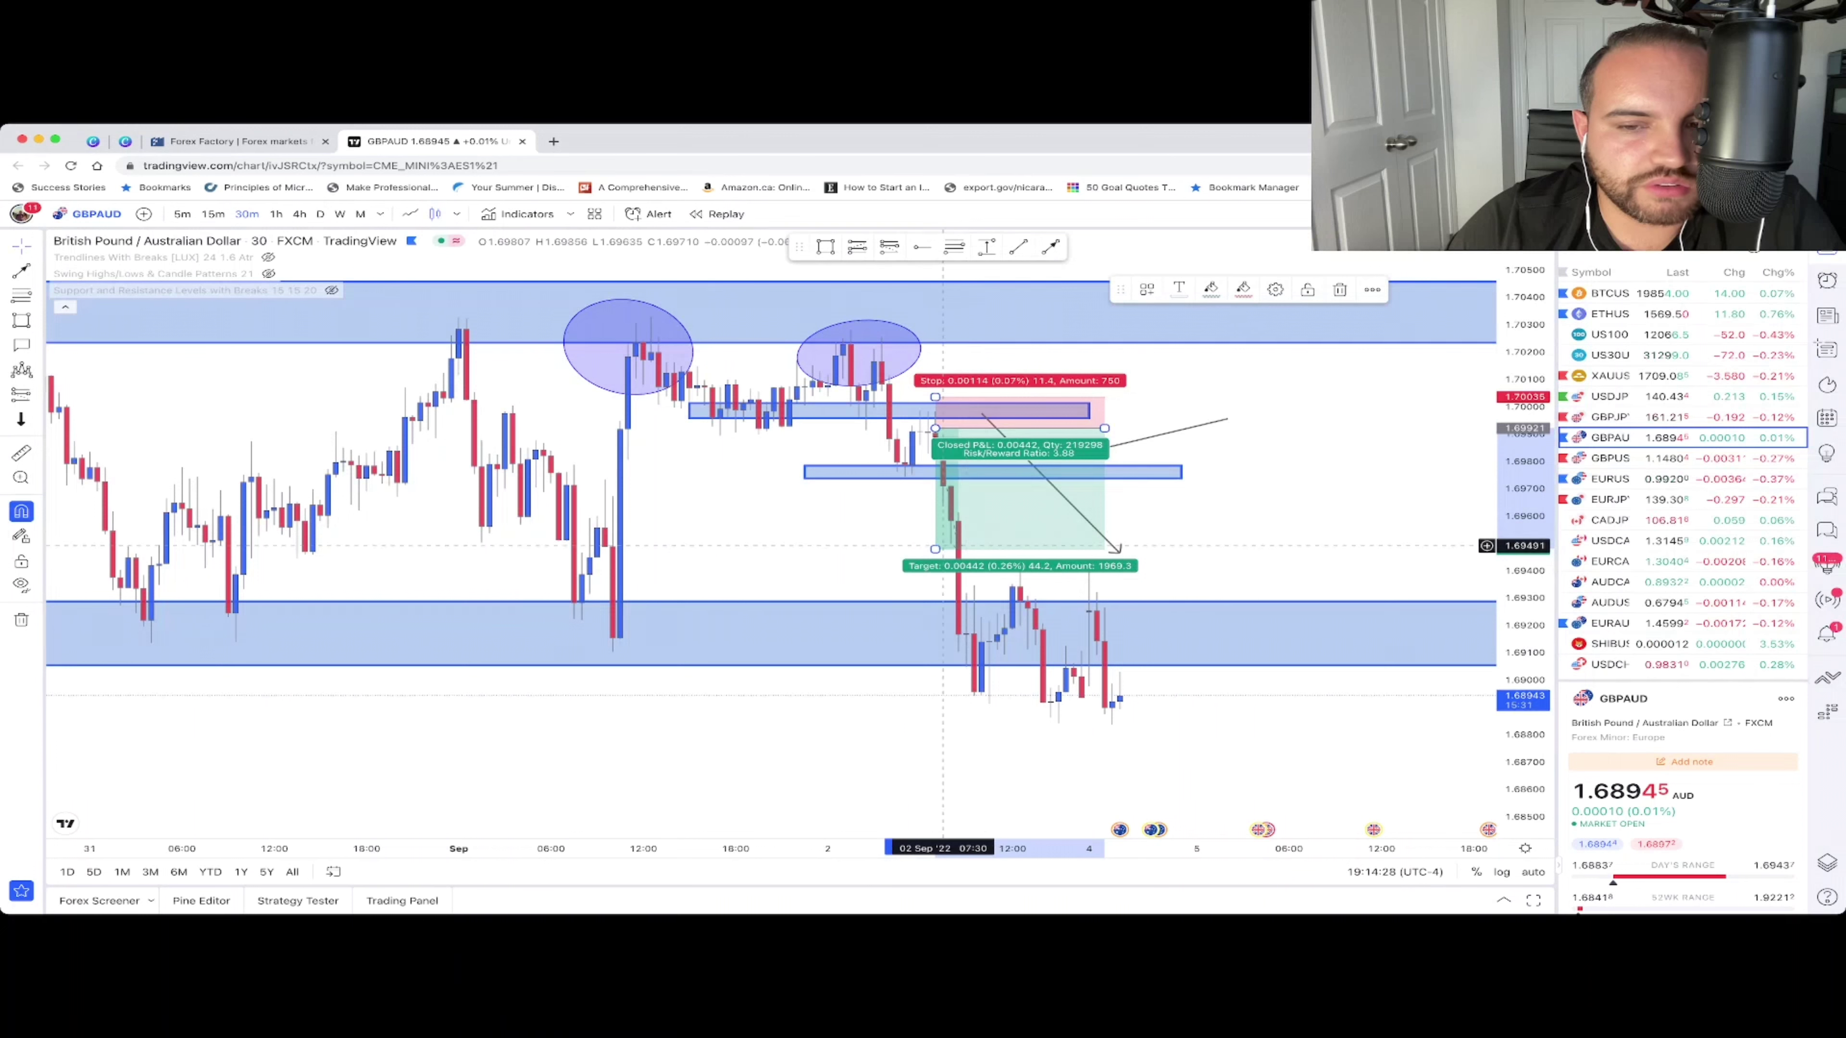
left_click_drag(935, 549, 935, 694)
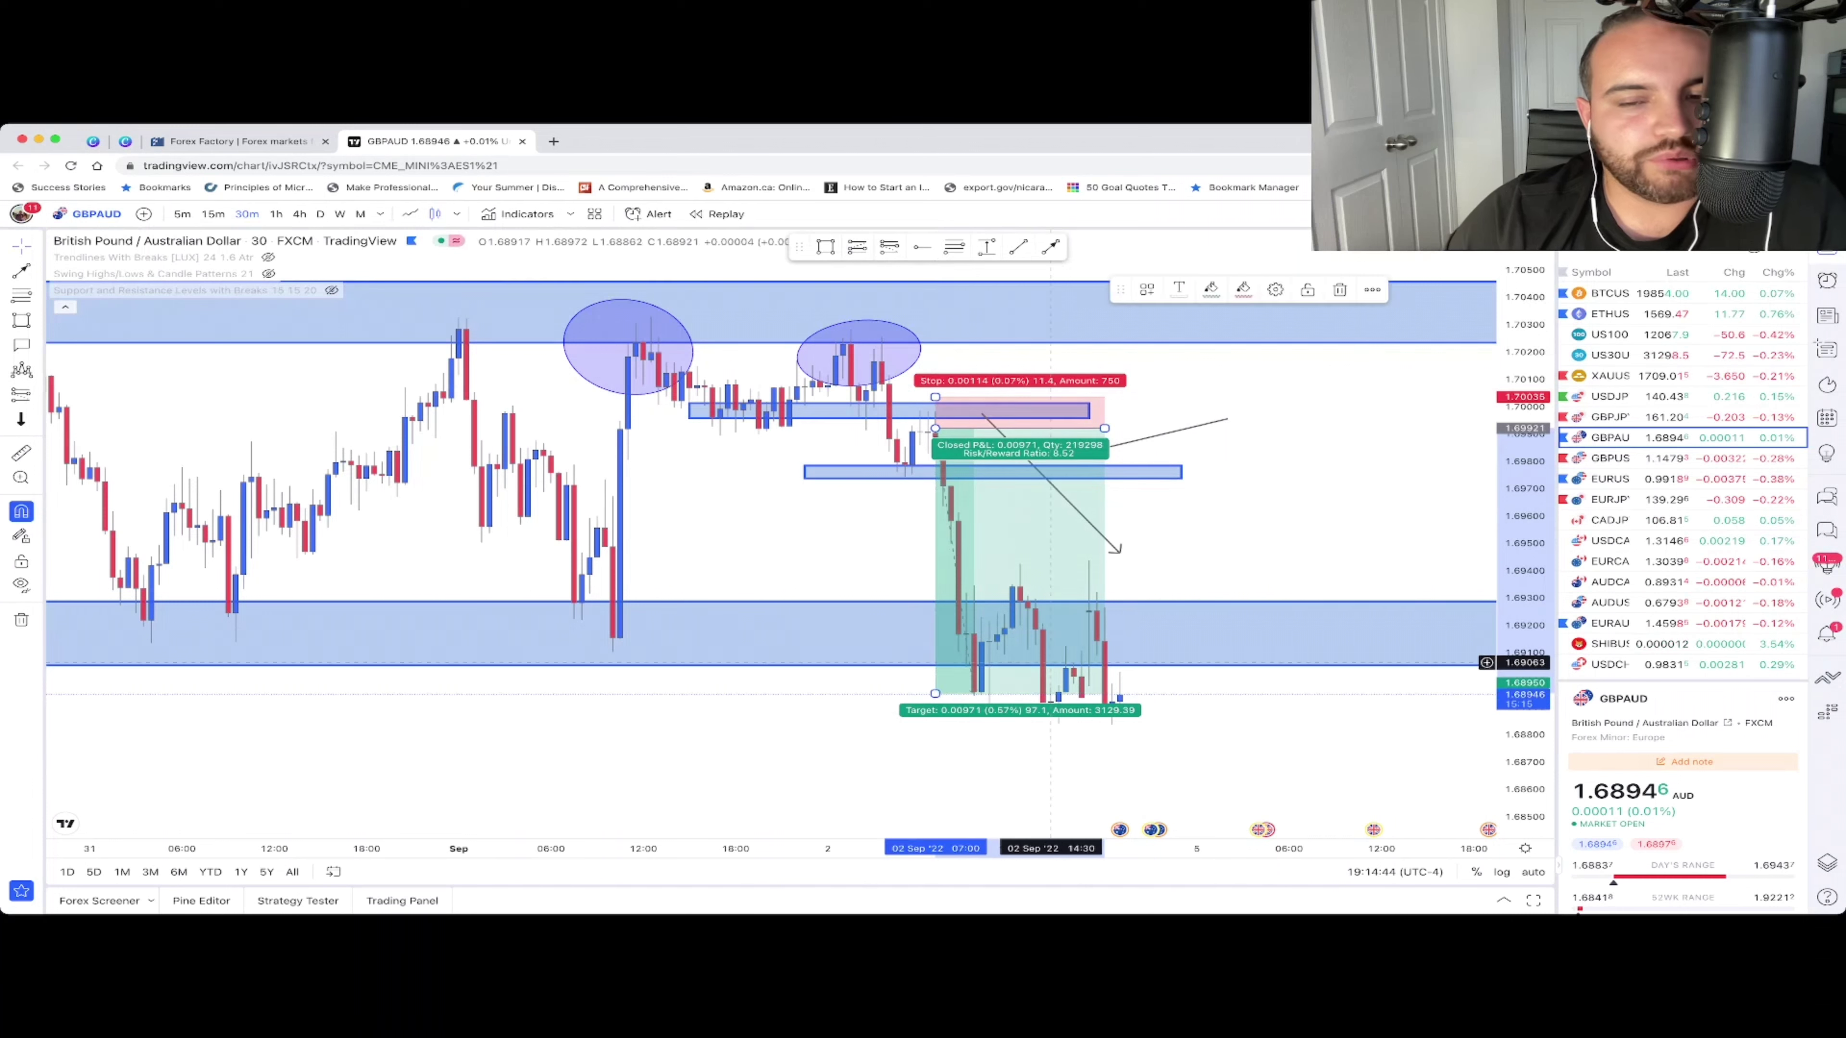
left_click(1150, 579)
scroll(1165, 535, "up", 2)
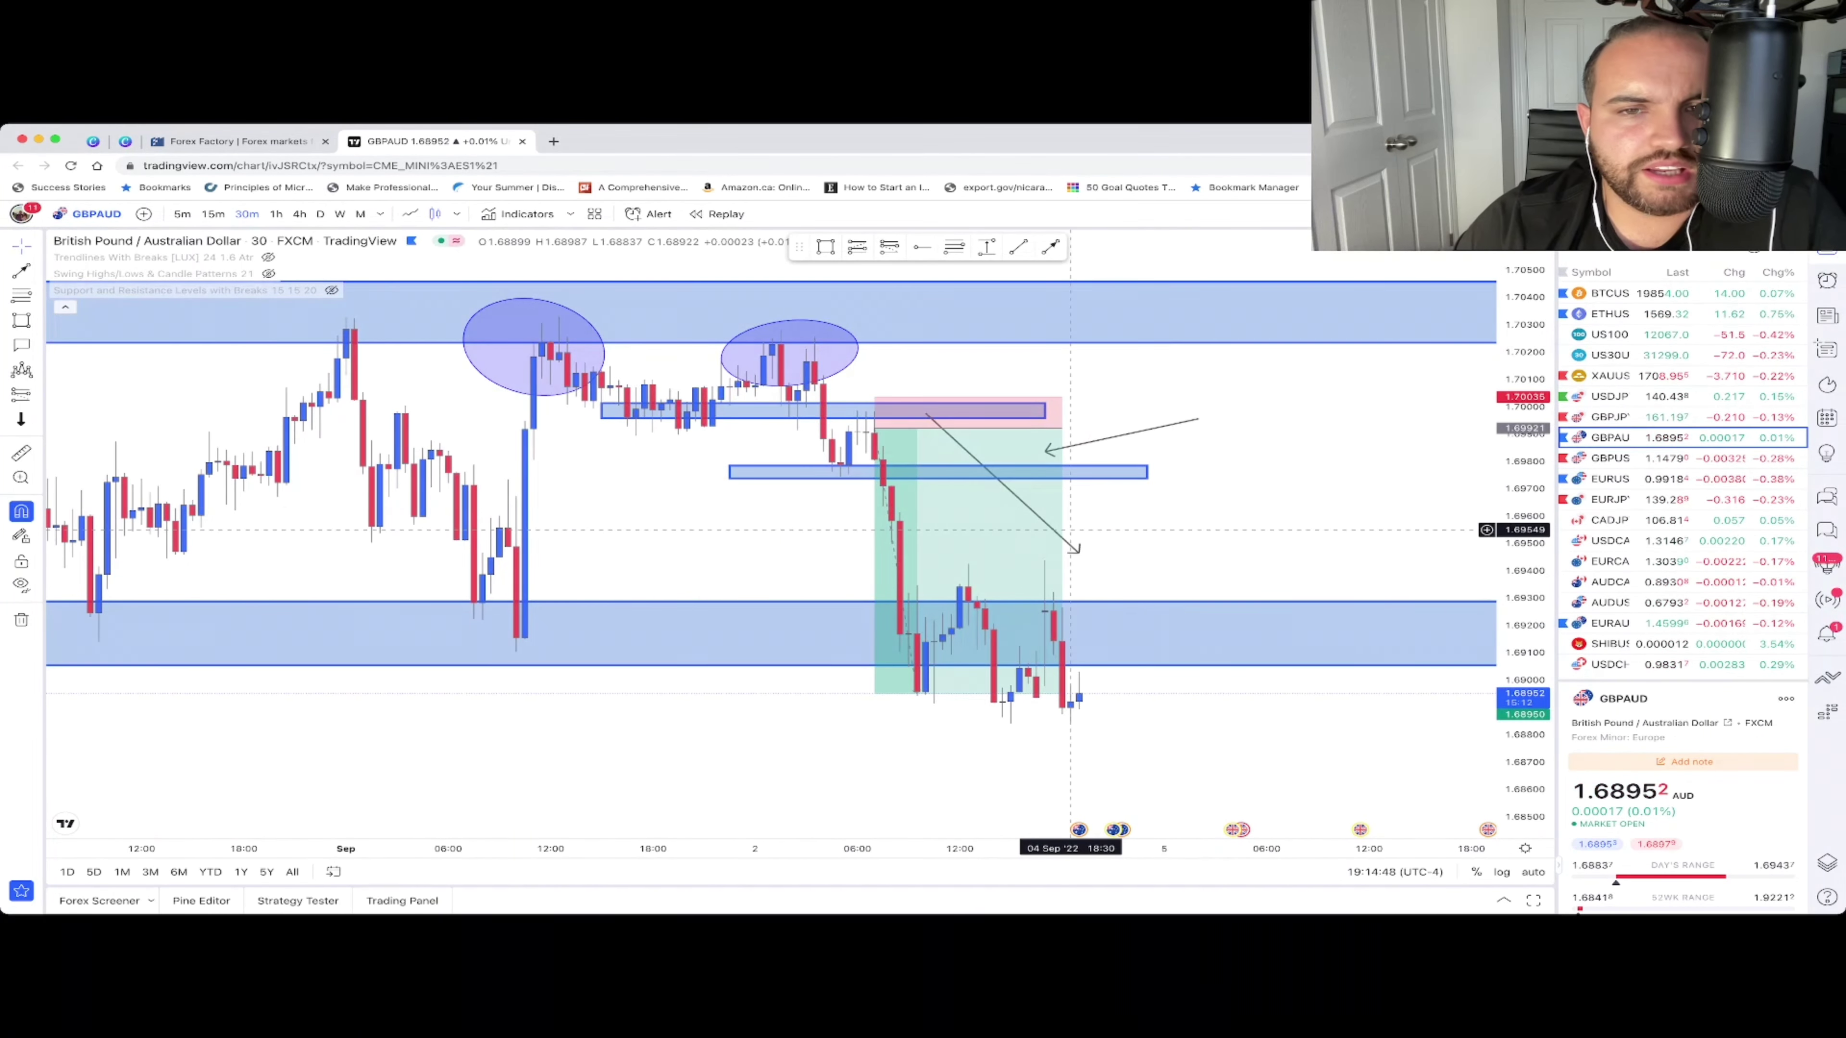
scroll(669, 531, "down", 3)
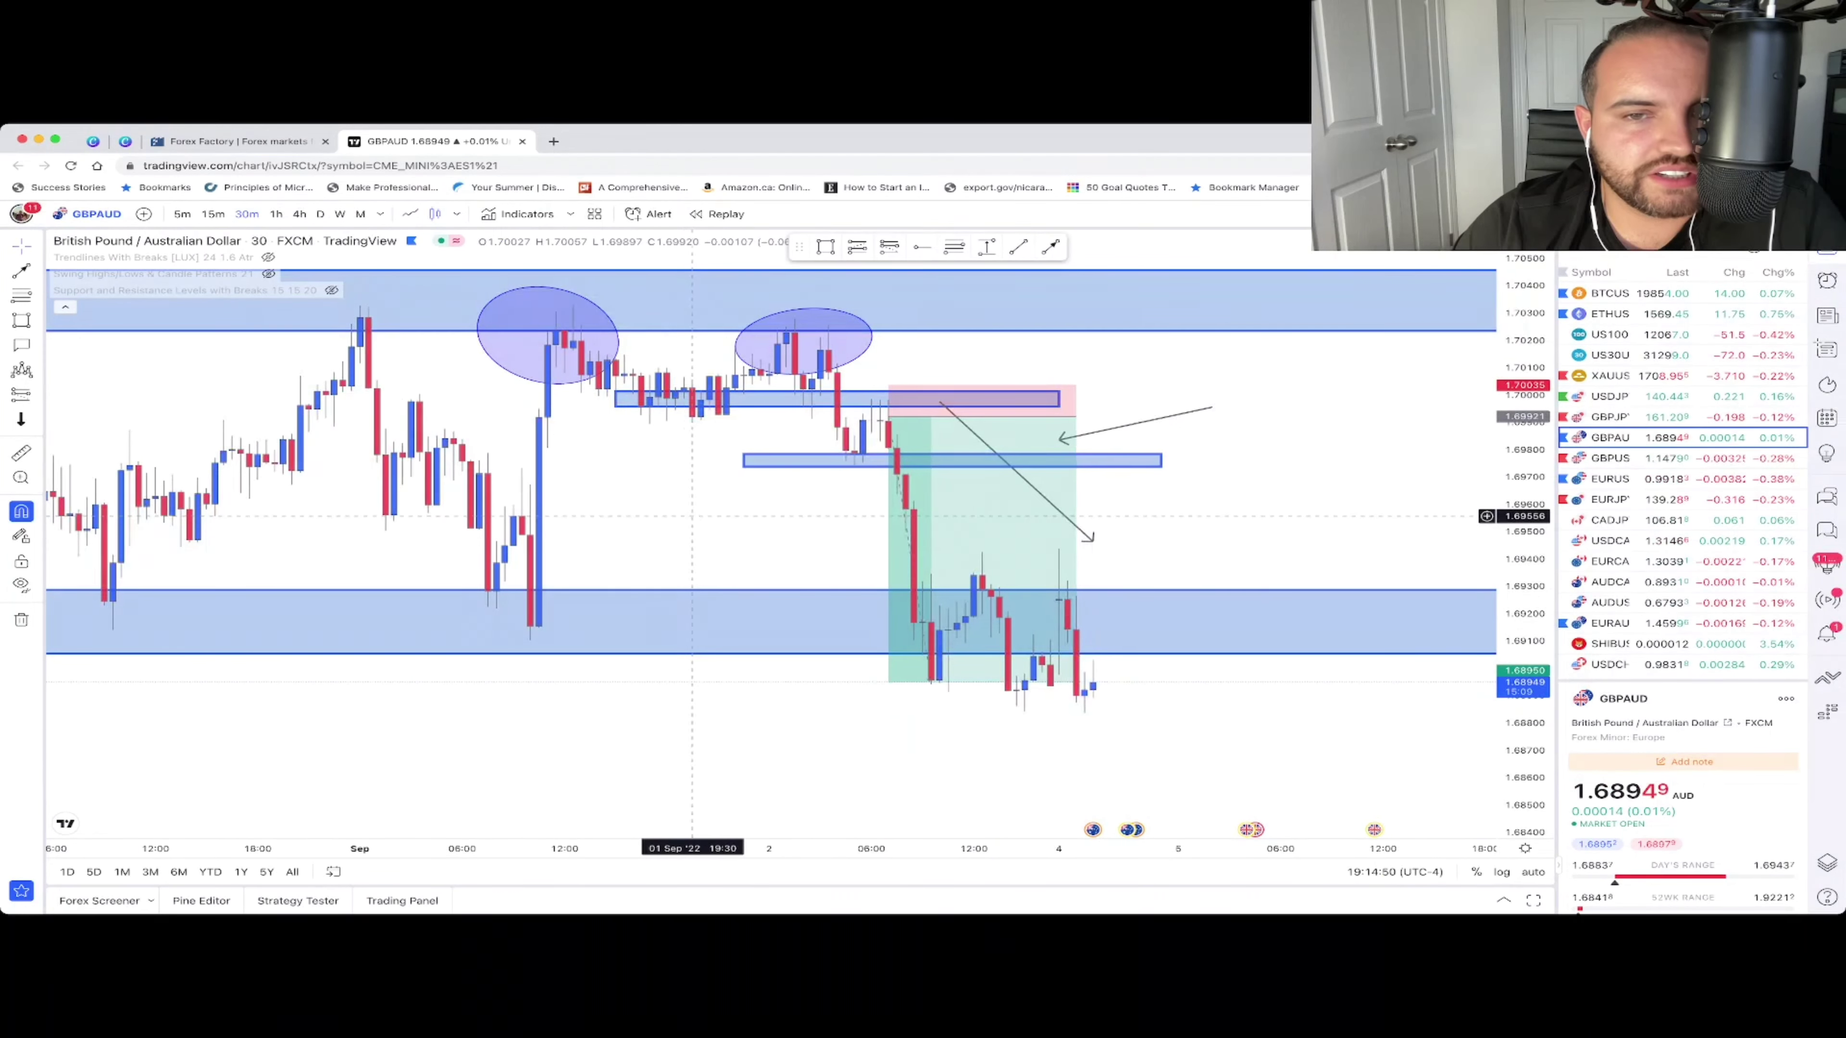
left_click_drag(909, 480, 862, 612)
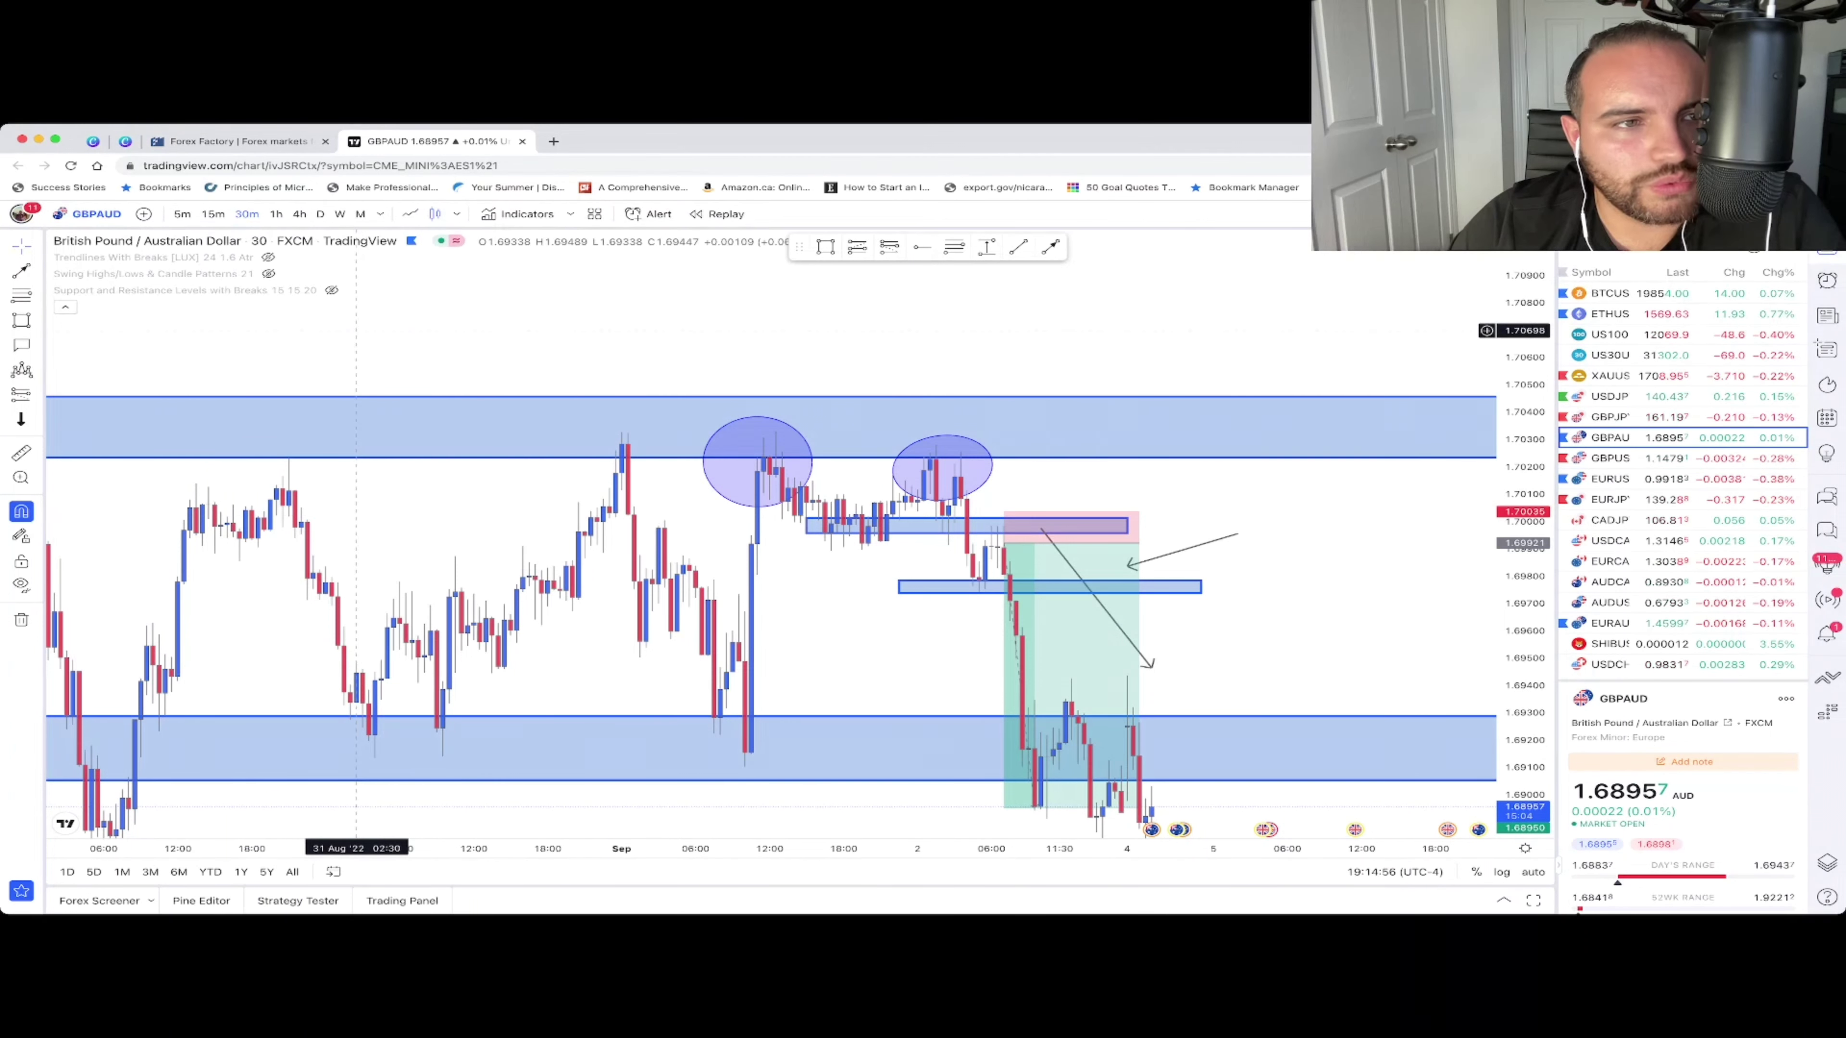
- Check the trade on 1-hour, 4-hour and daily charts, then return to hourly candles framing the setup
left_click(276, 214)
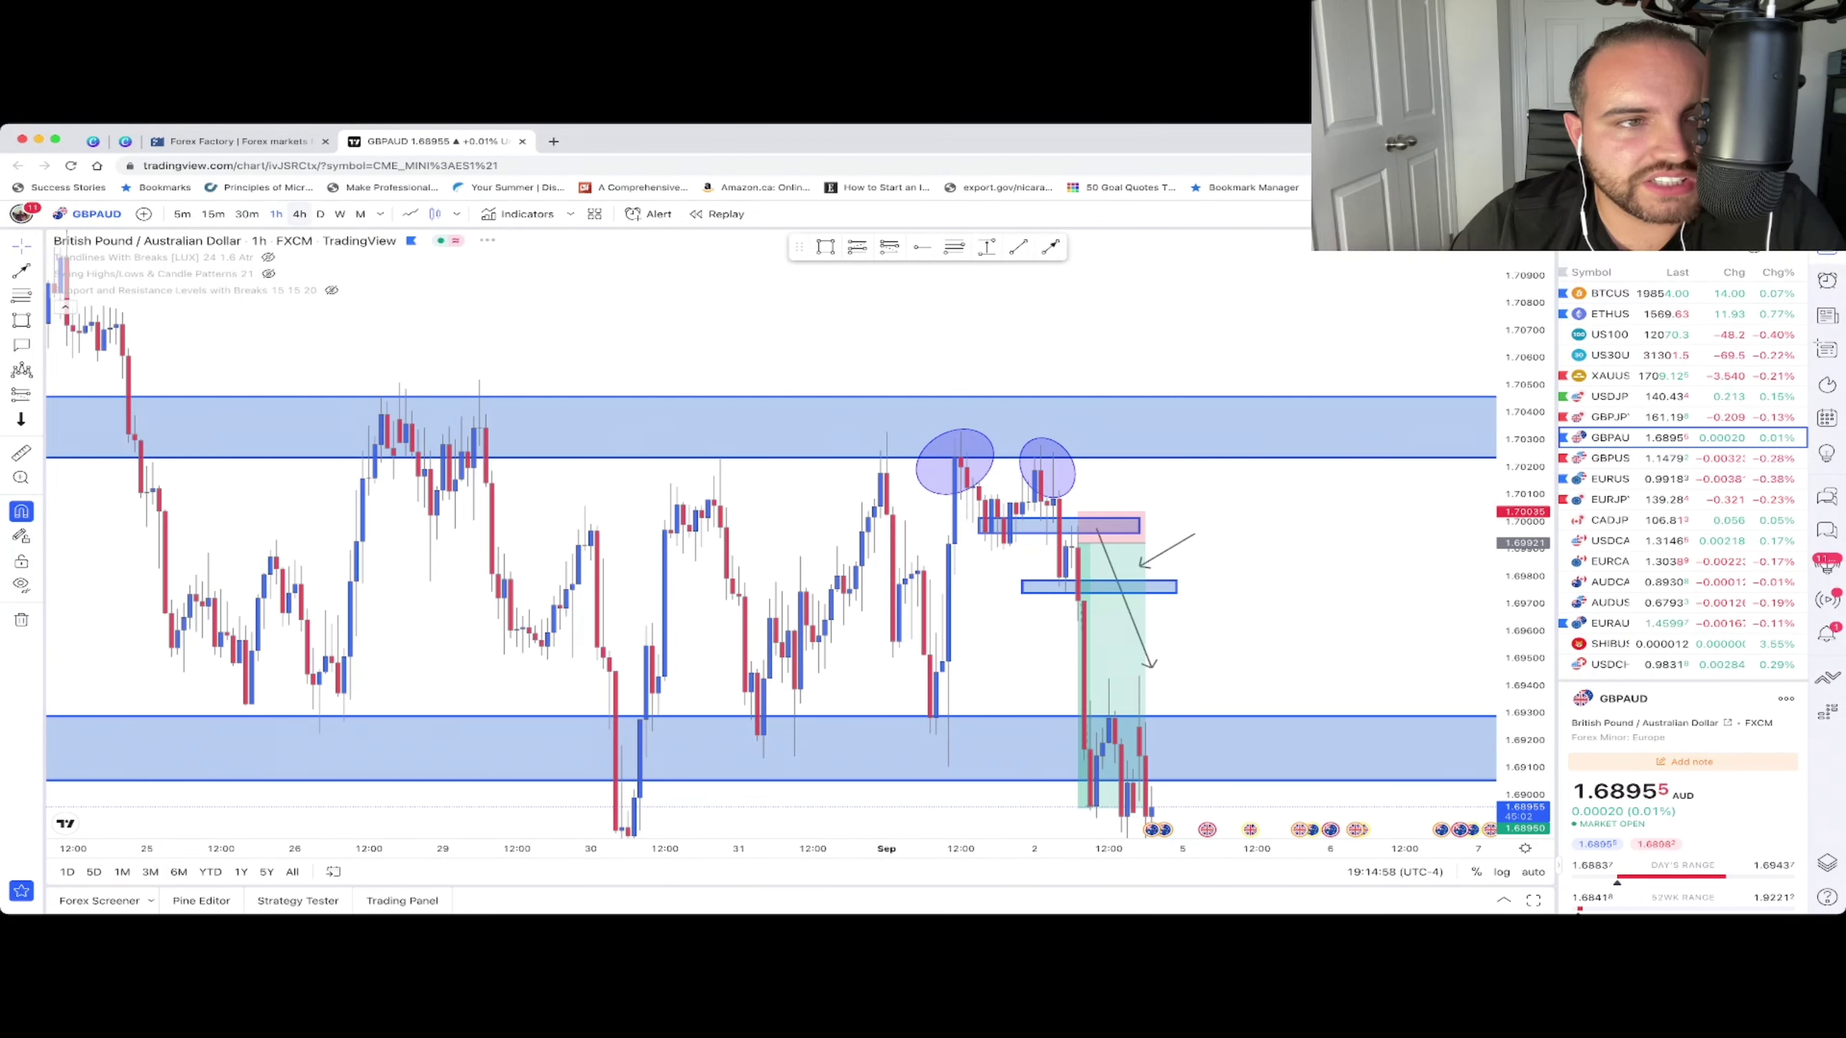
left_click(299, 214)
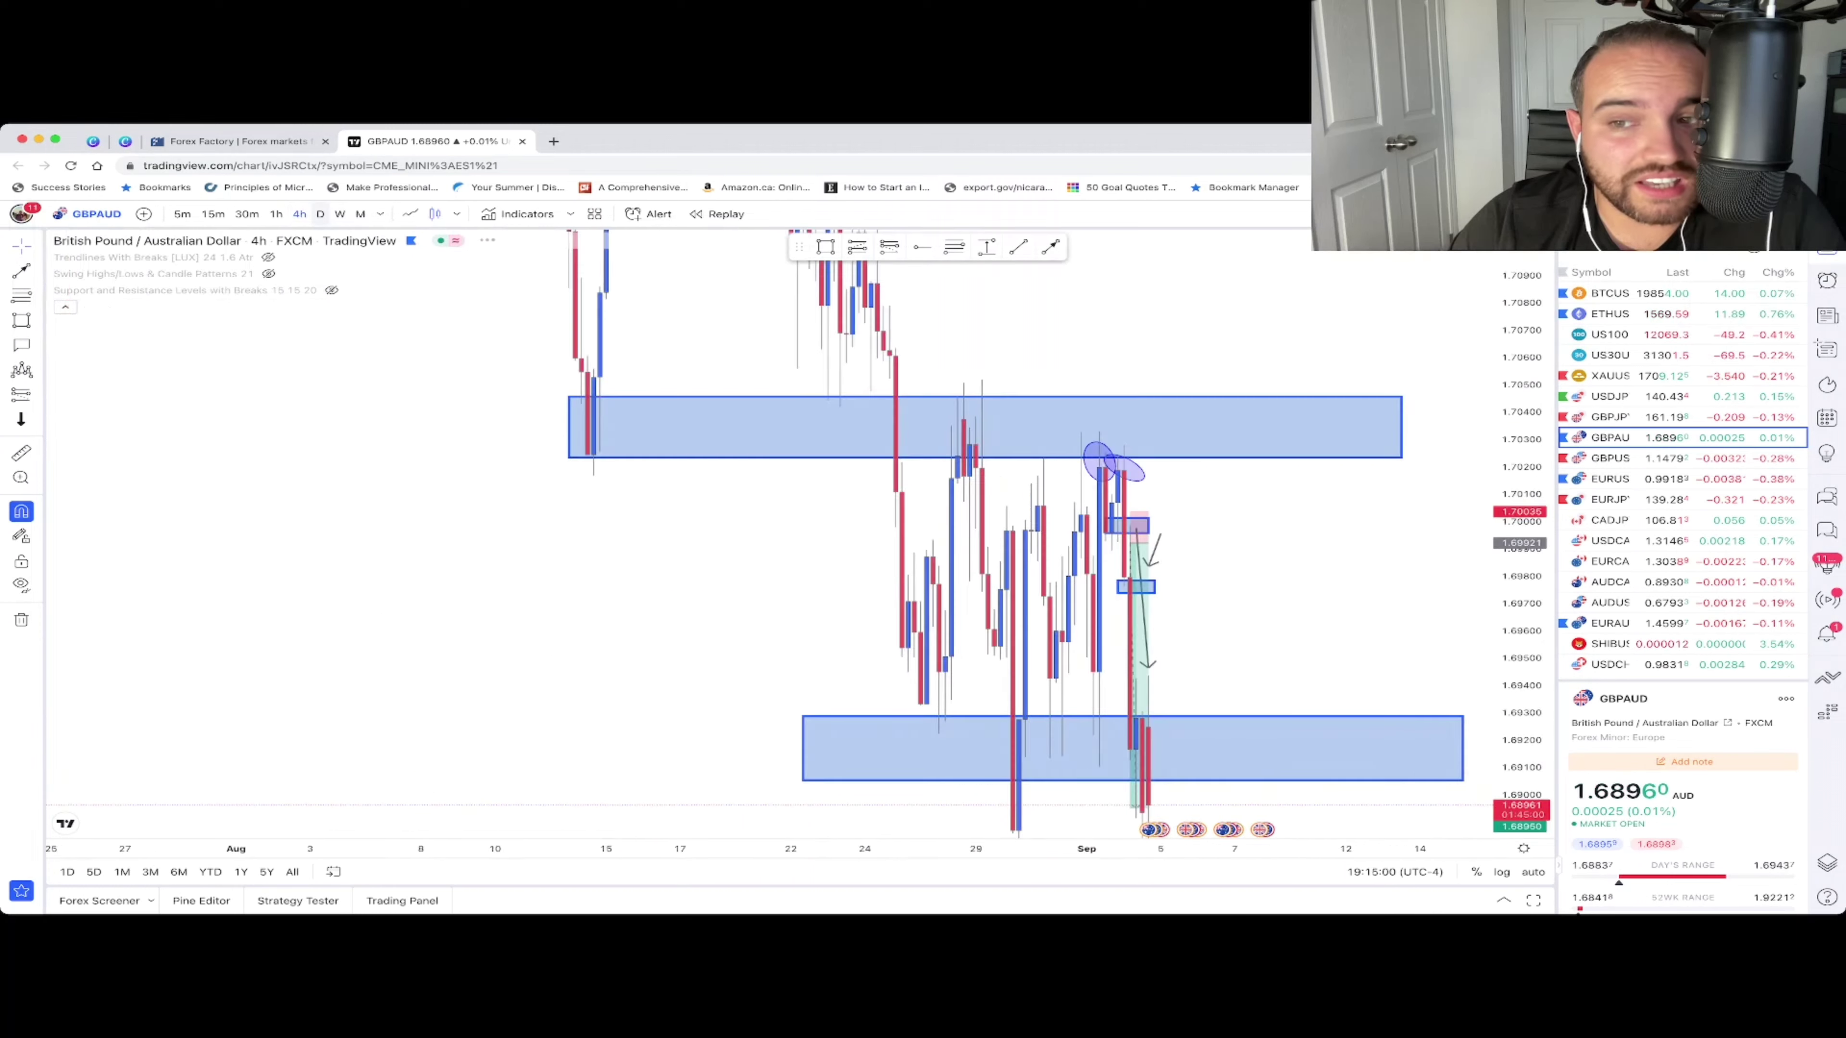
left_click(319, 214)
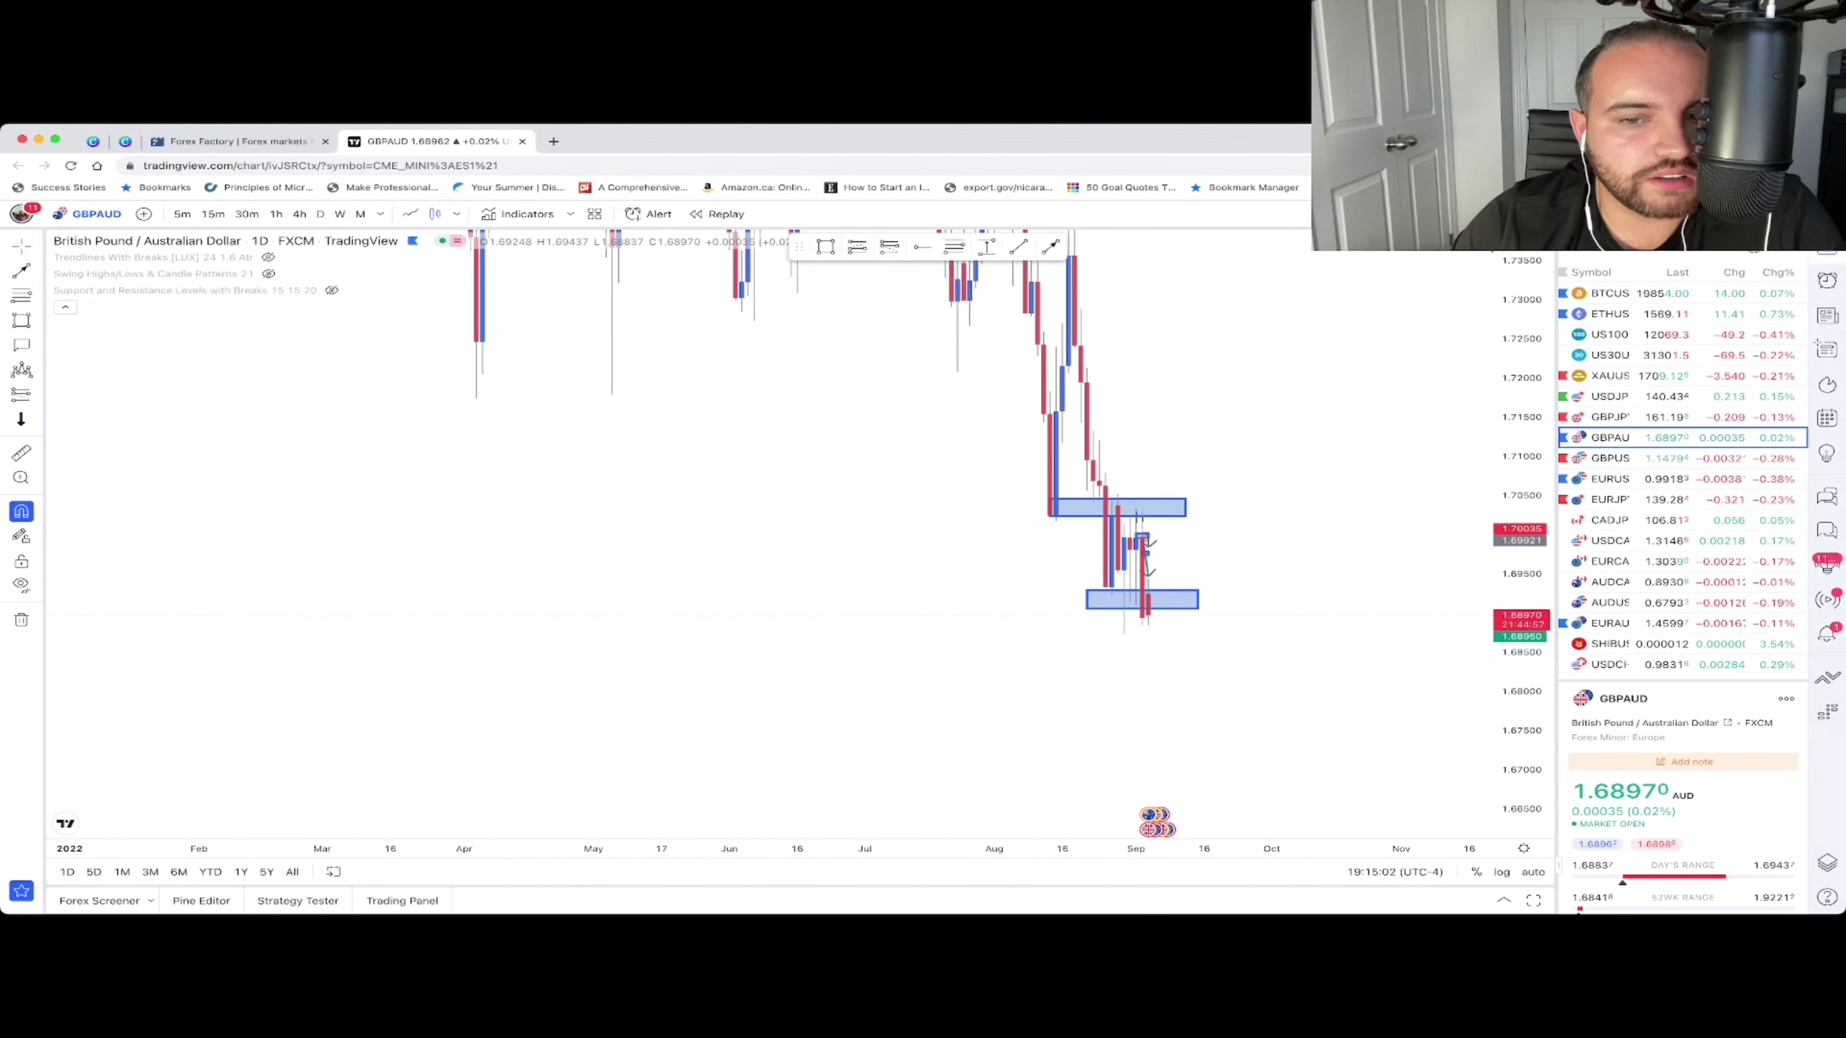
scroll(1454, 611, "up", 3)
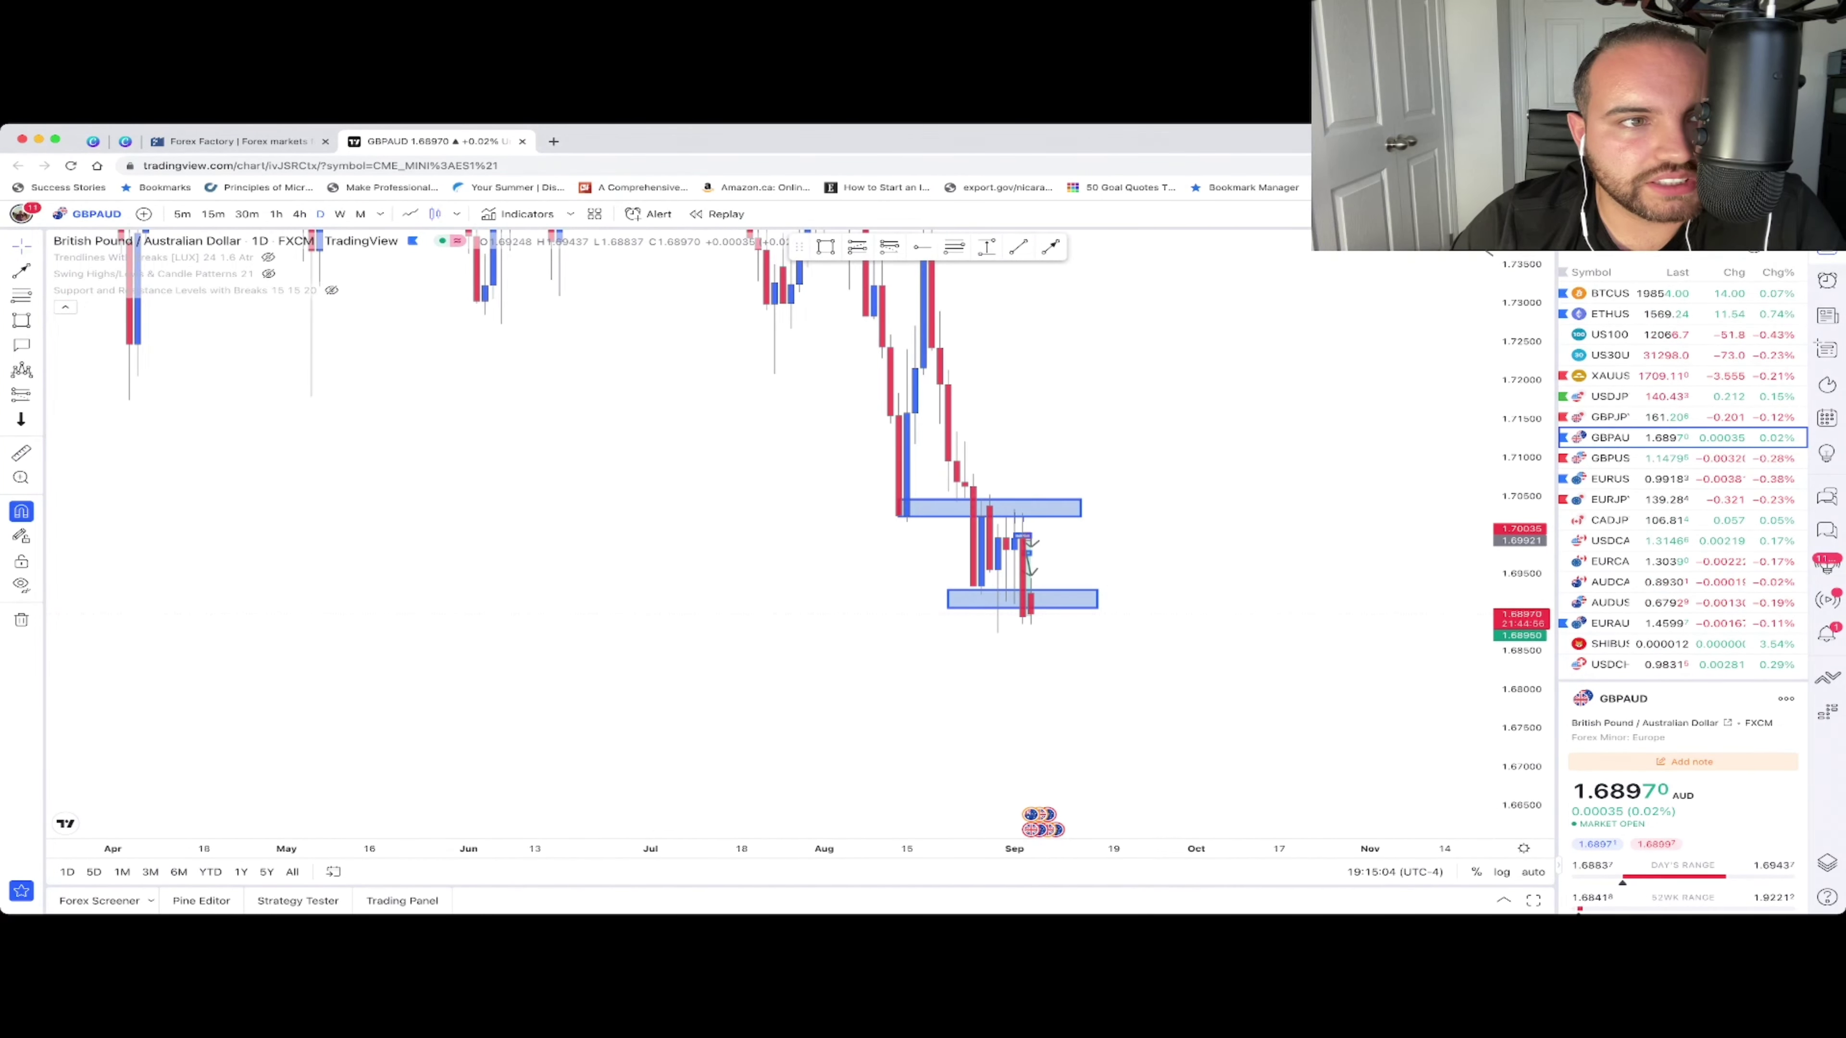
left_click(299, 214)
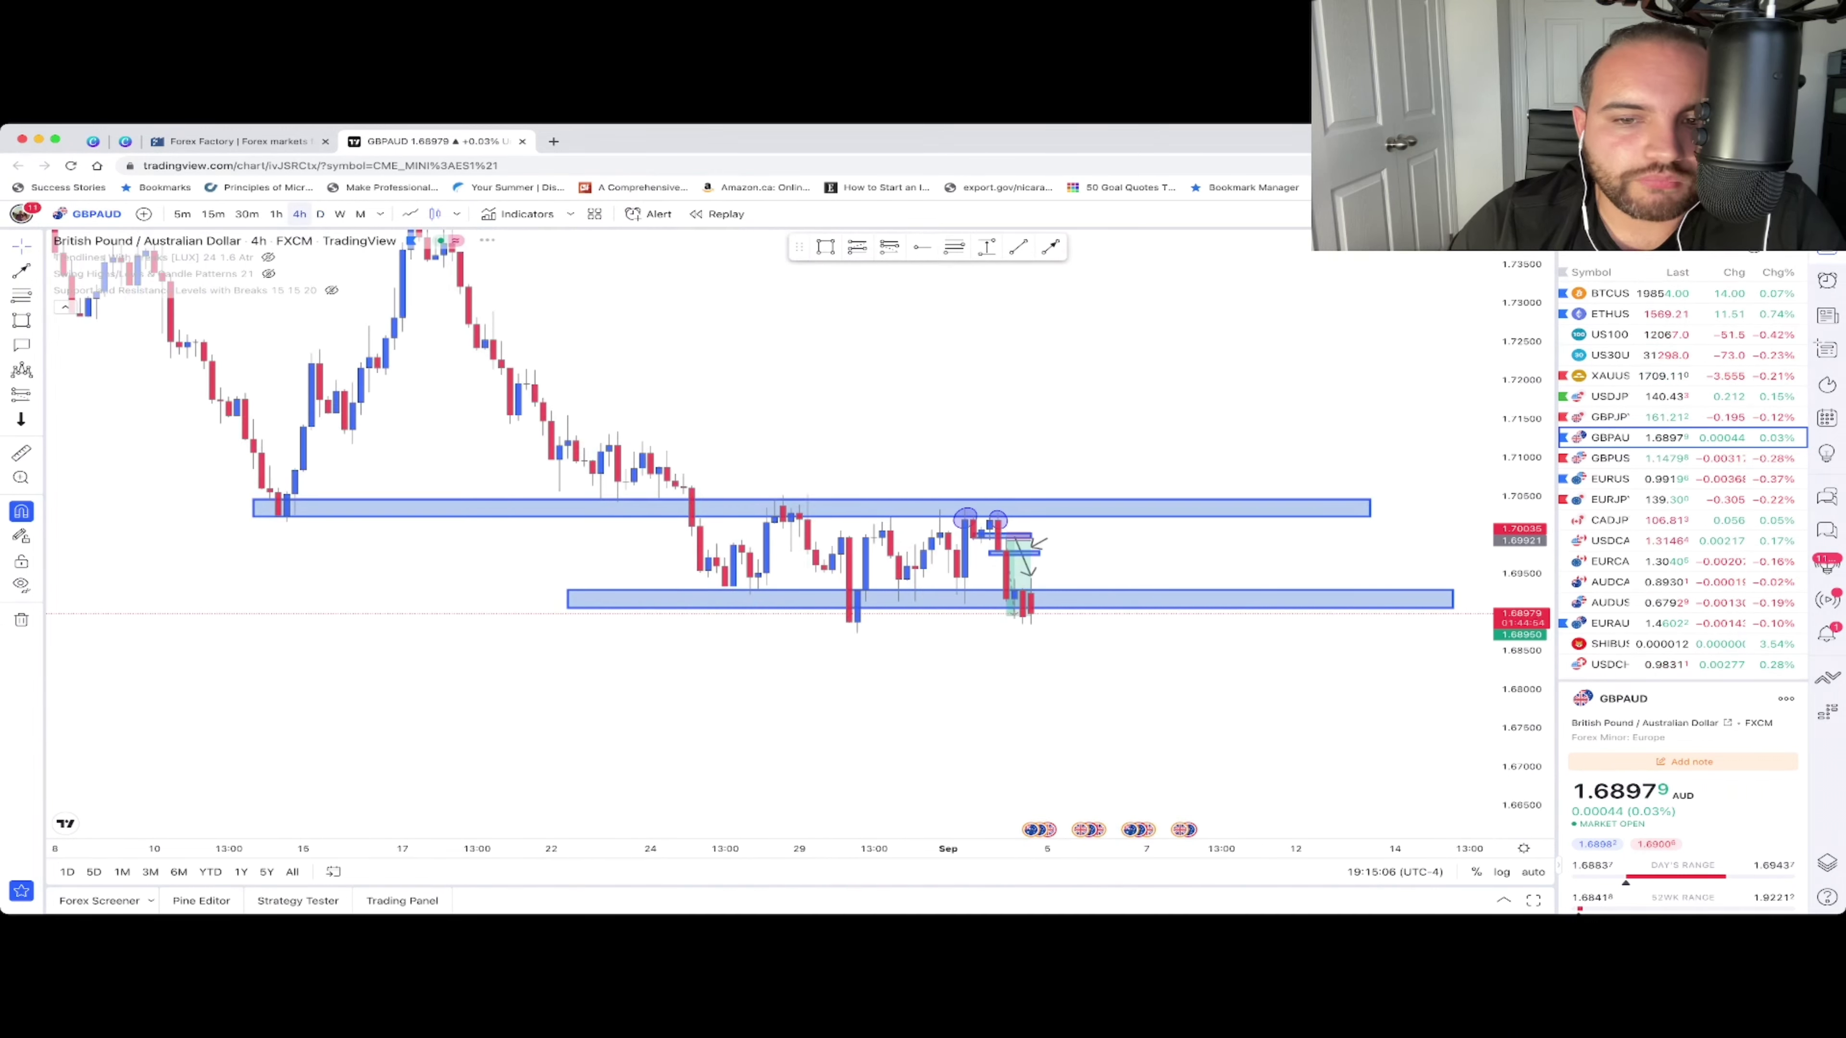
left_click(276, 214)
scroll(822, 525, "down", 3)
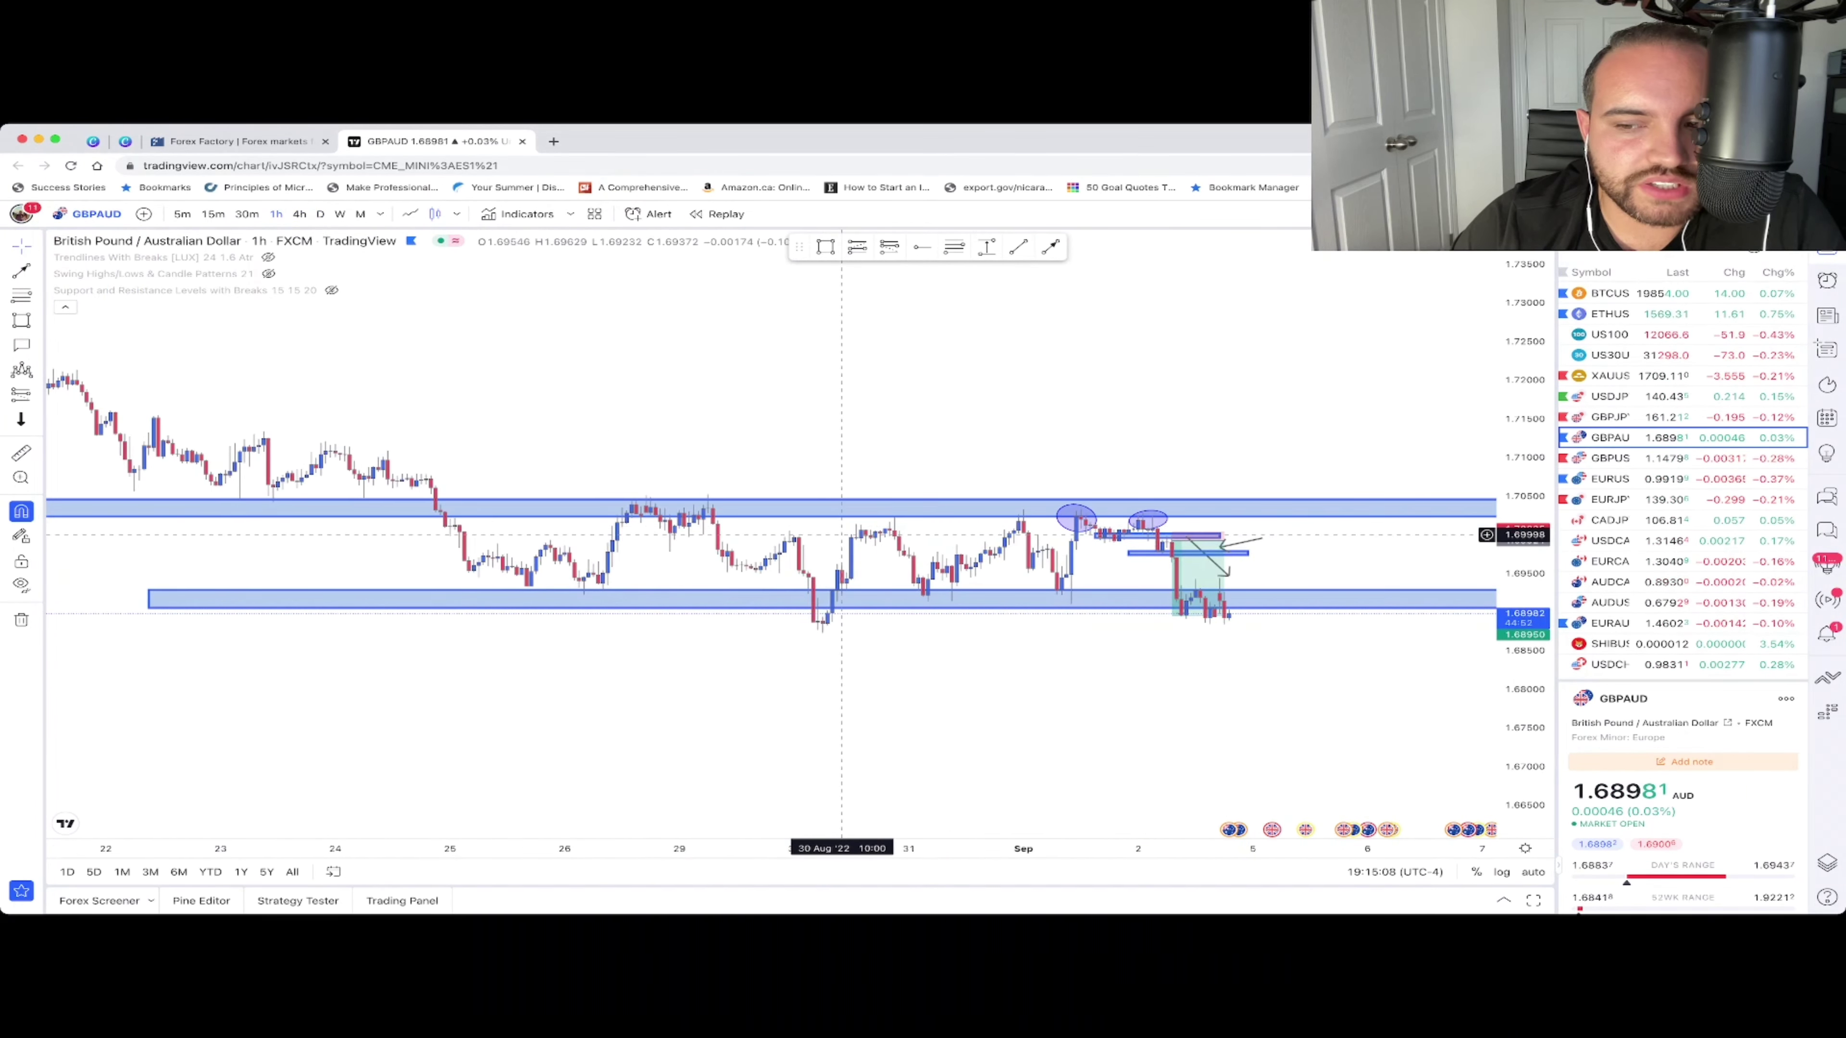
scroll(1291, 505, "up", 5)
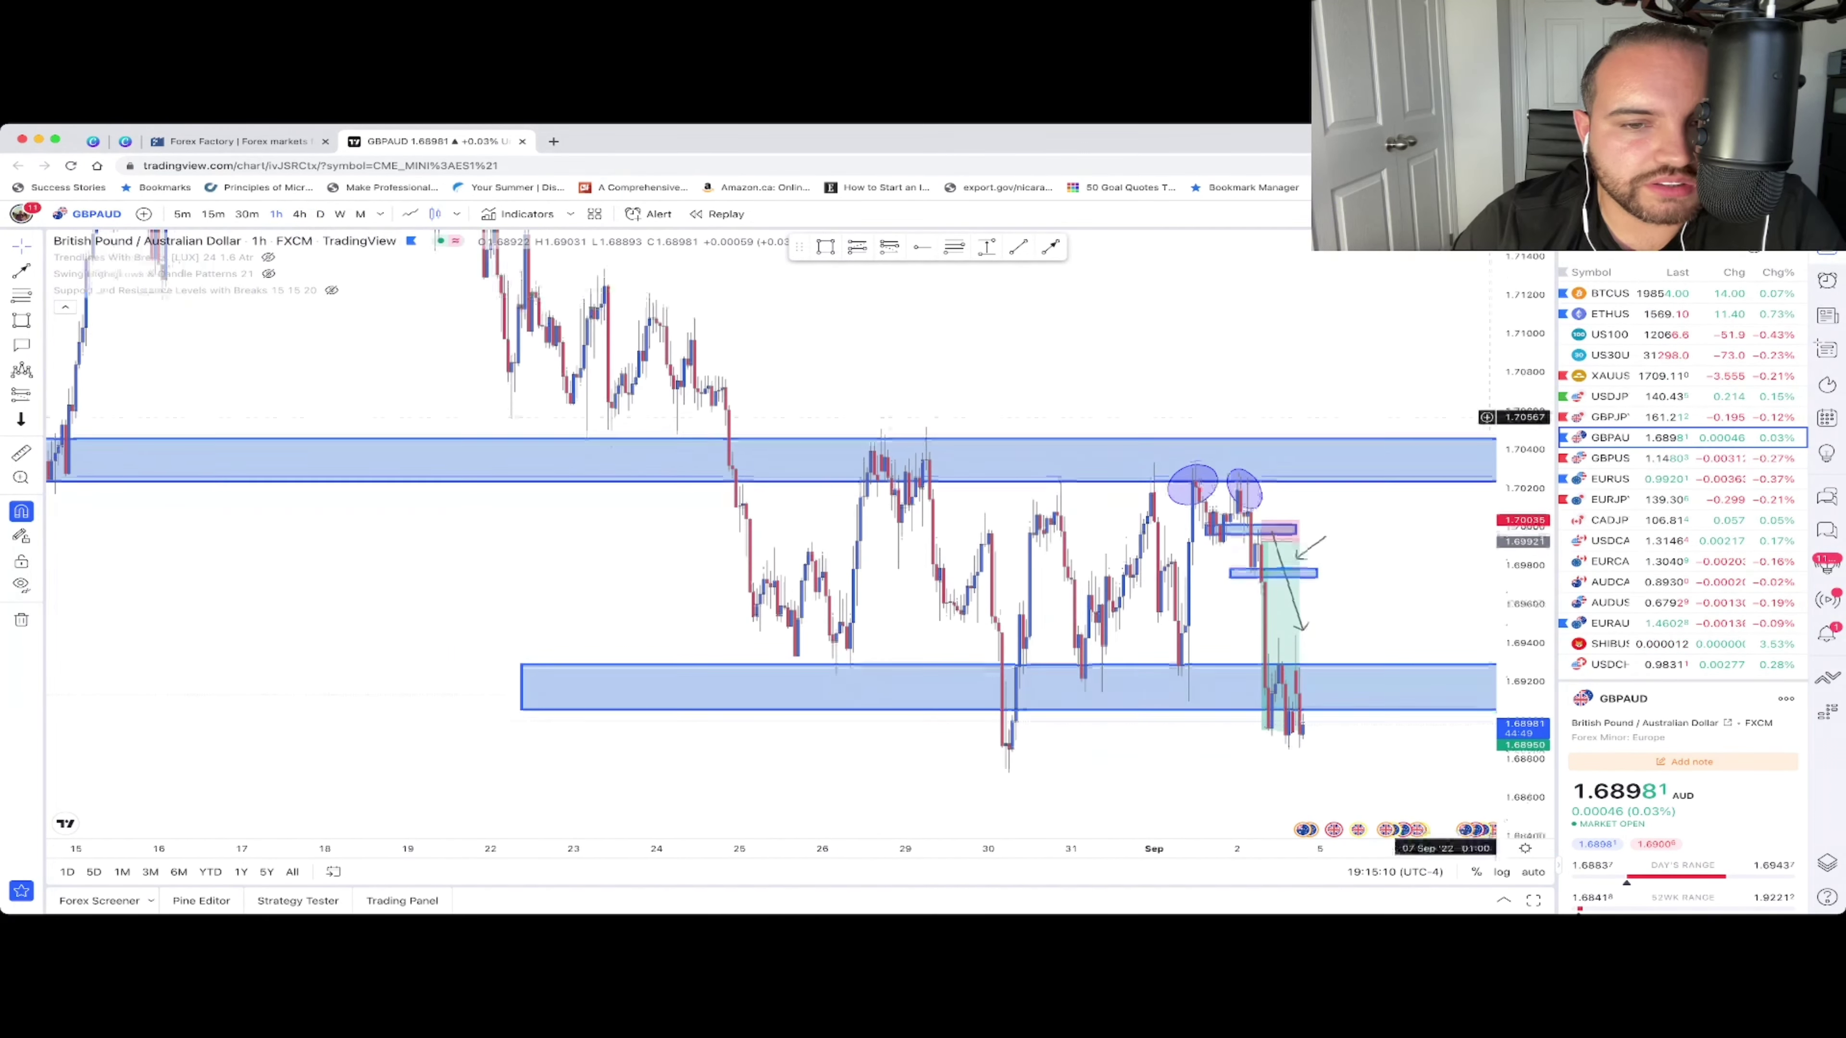
scroll(1291, 505, "up", 2)
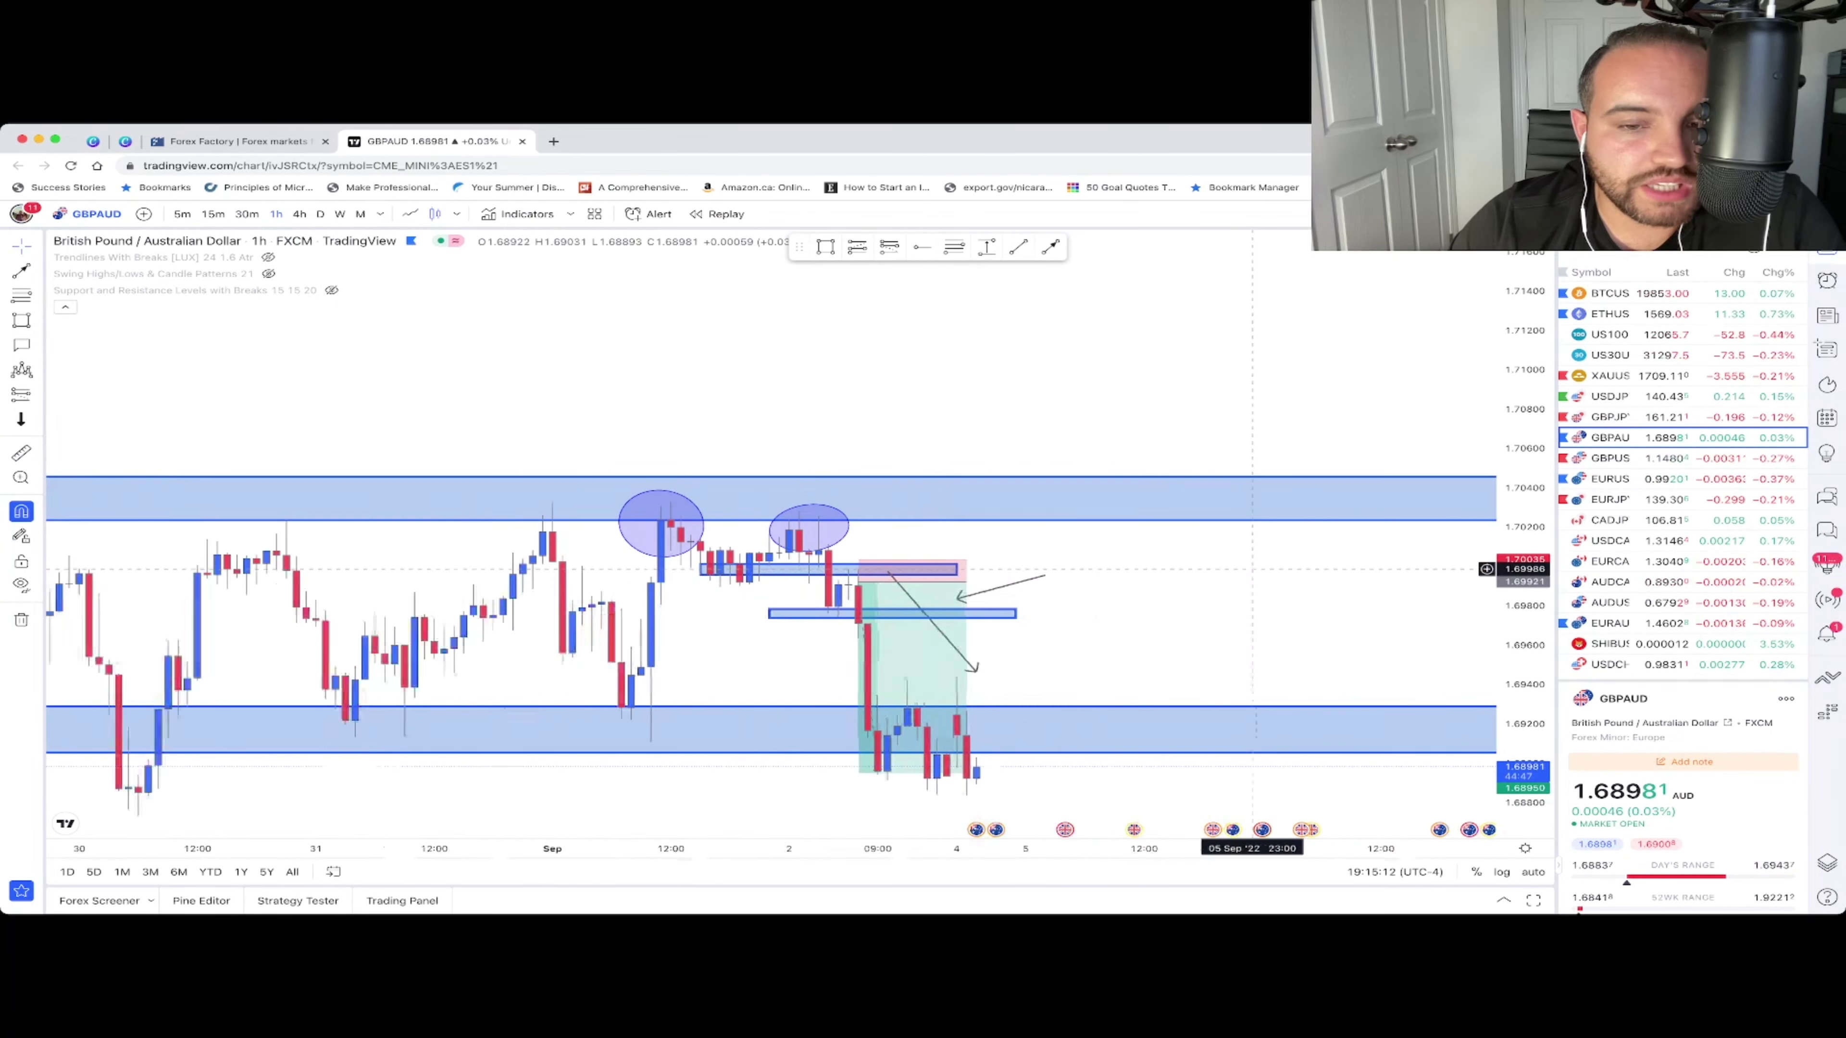
scroll(1017, 509, "left", 5)
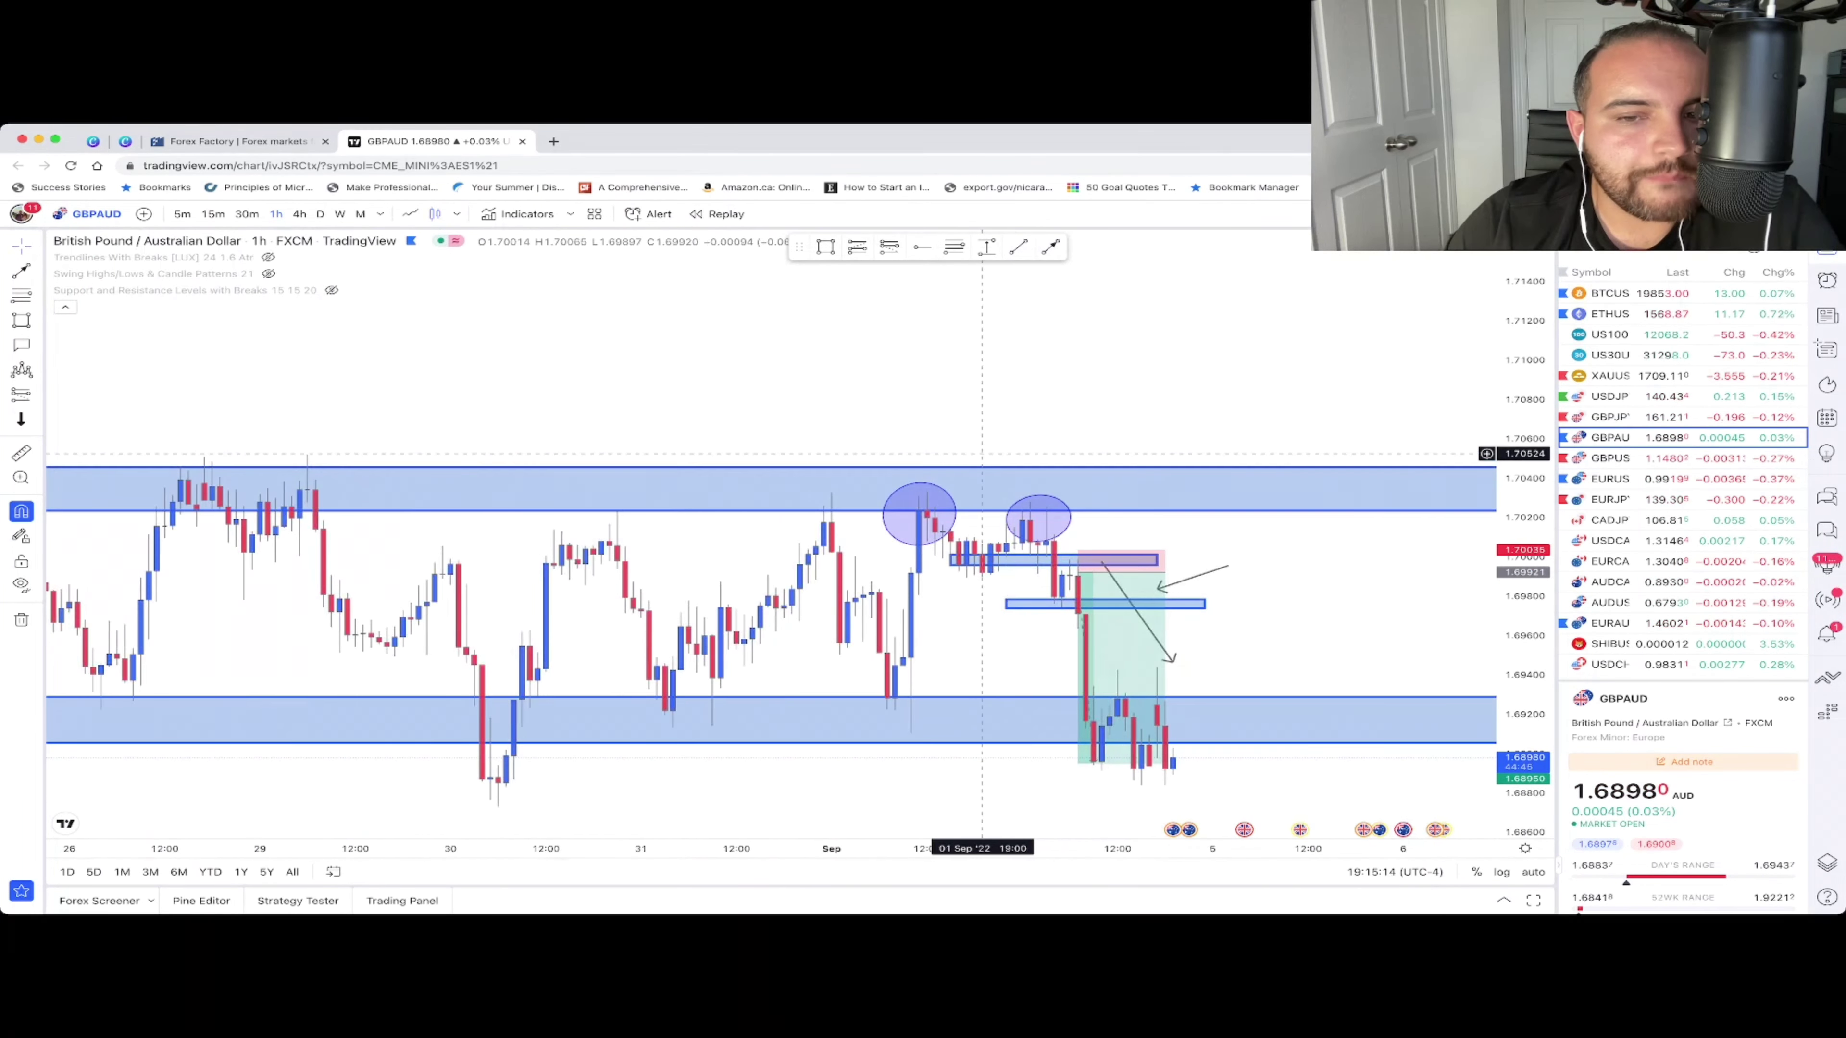